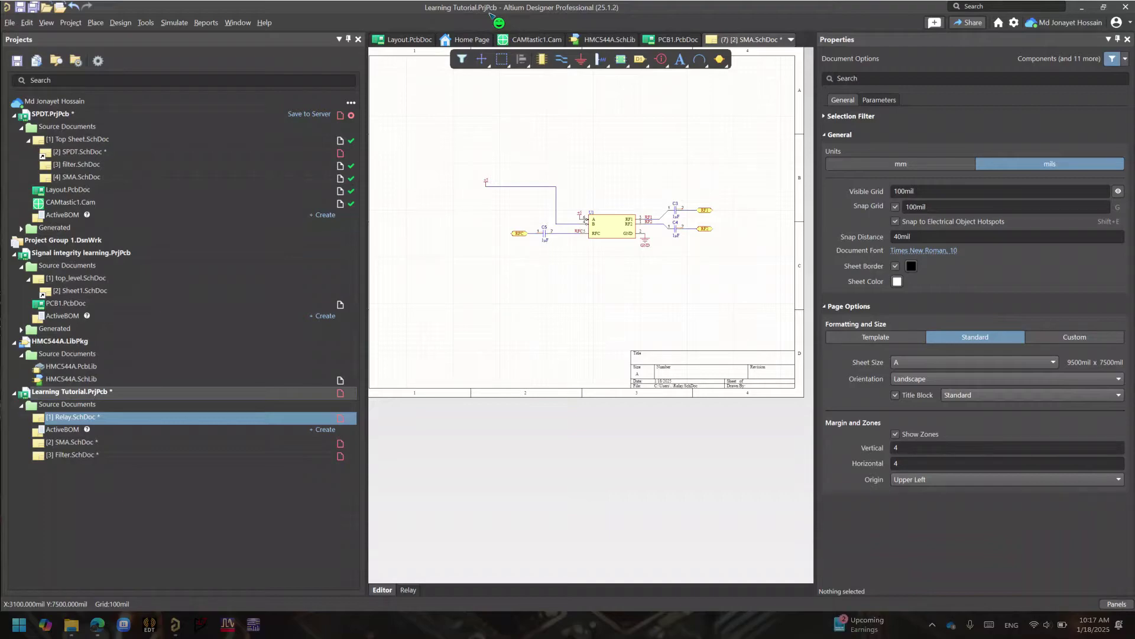
# Review the relay, SMA connector and filter circuits in the Learning Tutorial project's Relay, SMA and Filter schematics.
pyautogui.moveTo(509, 295); pyautogui.dragTo(599, 391, button='right')
pyautogui.moveTo(697, 206); pyautogui.dragTo(601, 148, button='right')
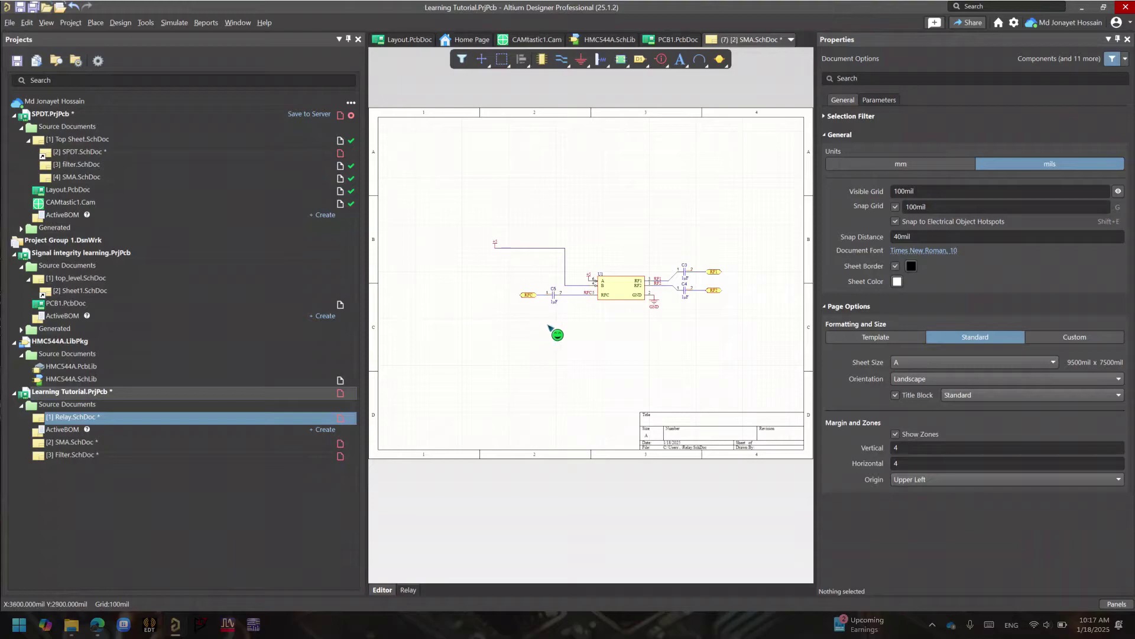
pyautogui.keyDown('ctrl'); pyautogui.scroll(2, 550, 326); pyautogui.keyUp('ctrl')
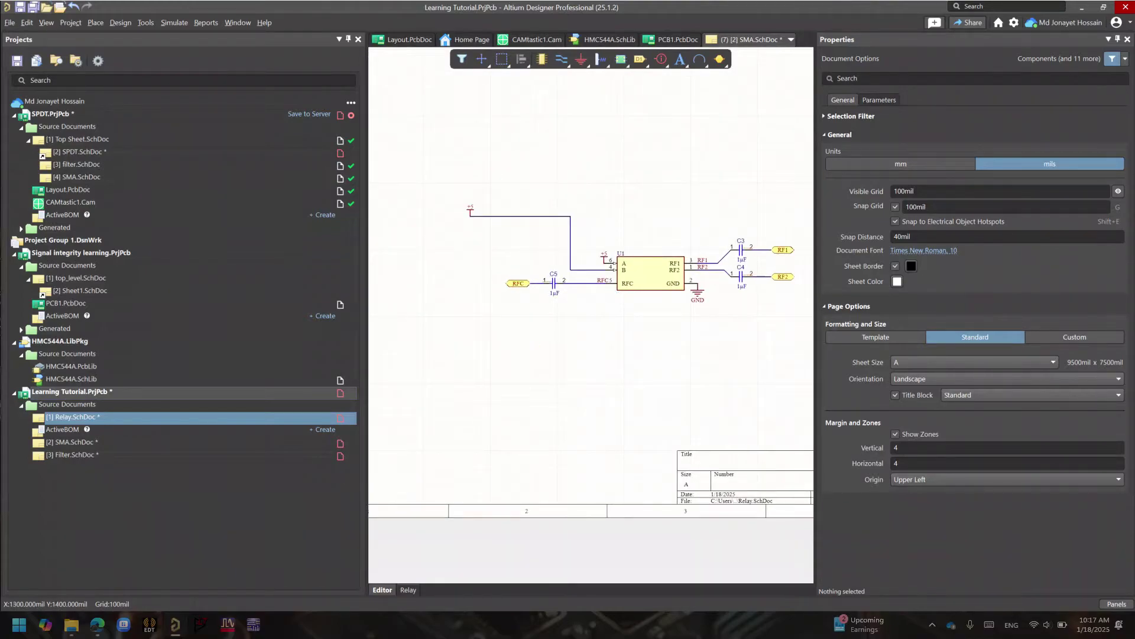
pyautogui.click(83, 447)
pyautogui.keyDown('ctrl'); pyautogui.scroll(2, 621, 322); pyautogui.keyUp('ctrl')
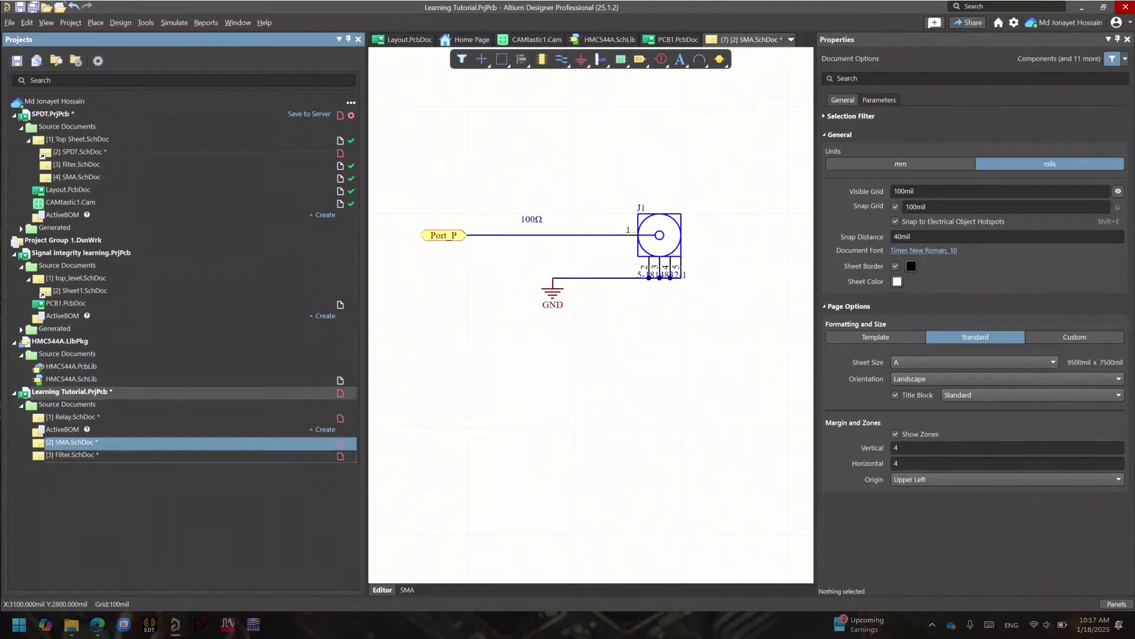
pyautogui.click(142, 454)
pyautogui.keyDown('ctrl'); pyautogui.scroll(-2, 549, 317); pyautogui.keyUp('ctrl')
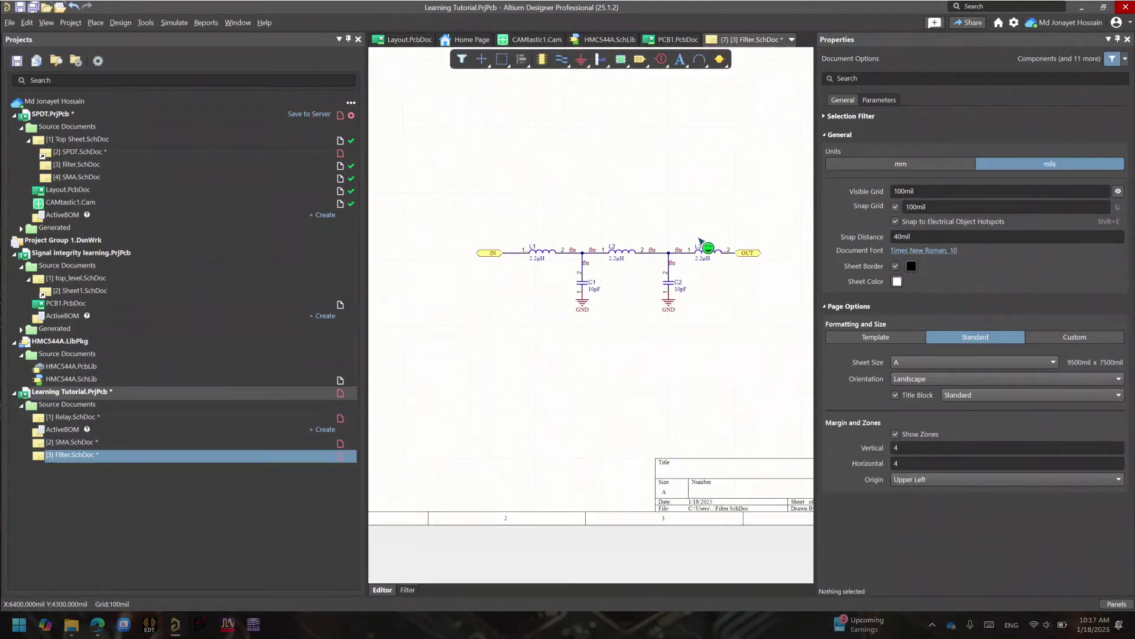
pyautogui.keyDown('ctrl'); pyautogui.scroll(2, 680, 259); pyautogui.keyUp('ctrl')
pyautogui.keyDown('ctrl'); pyautogui.scroll(-1, 680, 259); pyautogui.keyUp('ctrl')
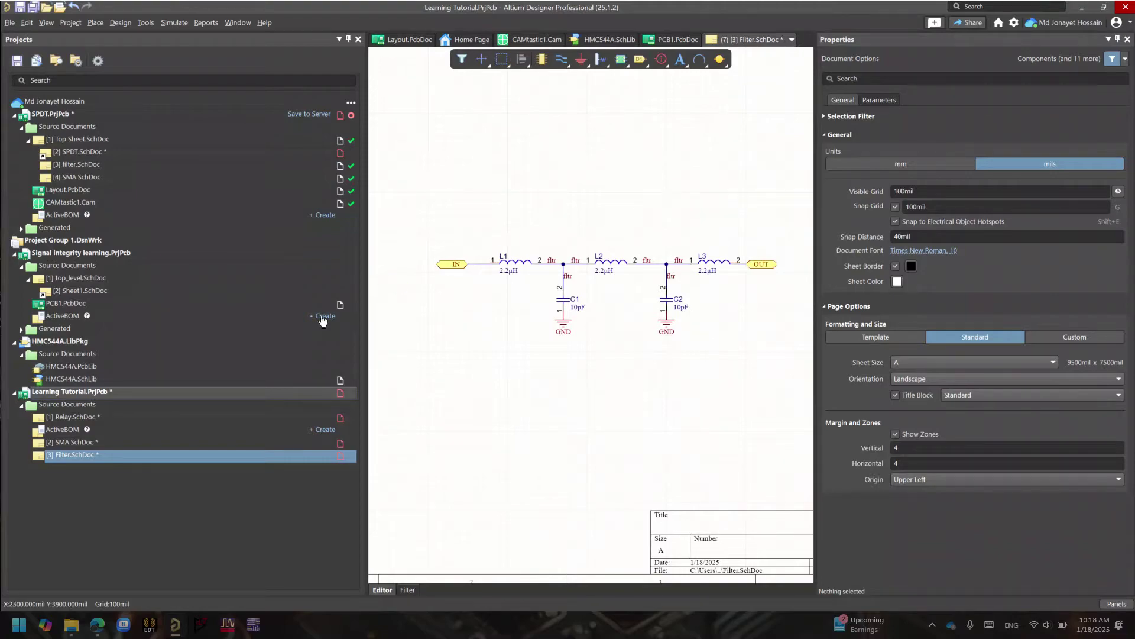
# Add a new schematic sheet to the Learning Tutorial project and save it as Top_Design_Tutorial.
pyautogui.rightClick(149, 392)
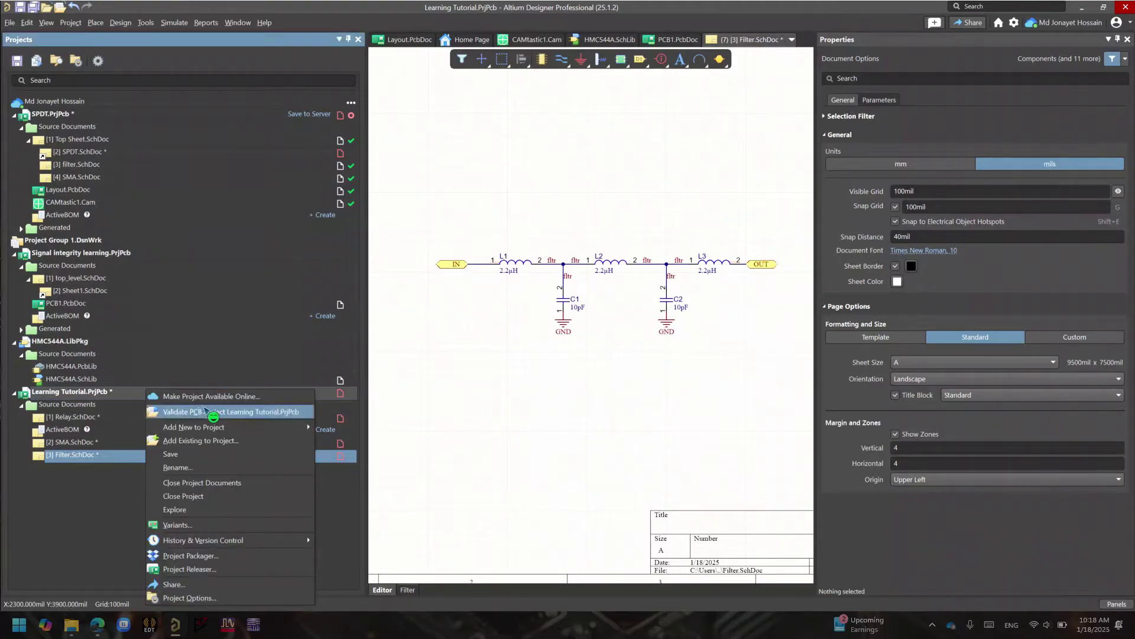
pyautogui.moveTo(268, 427)
pyautogui.click(340, 427)
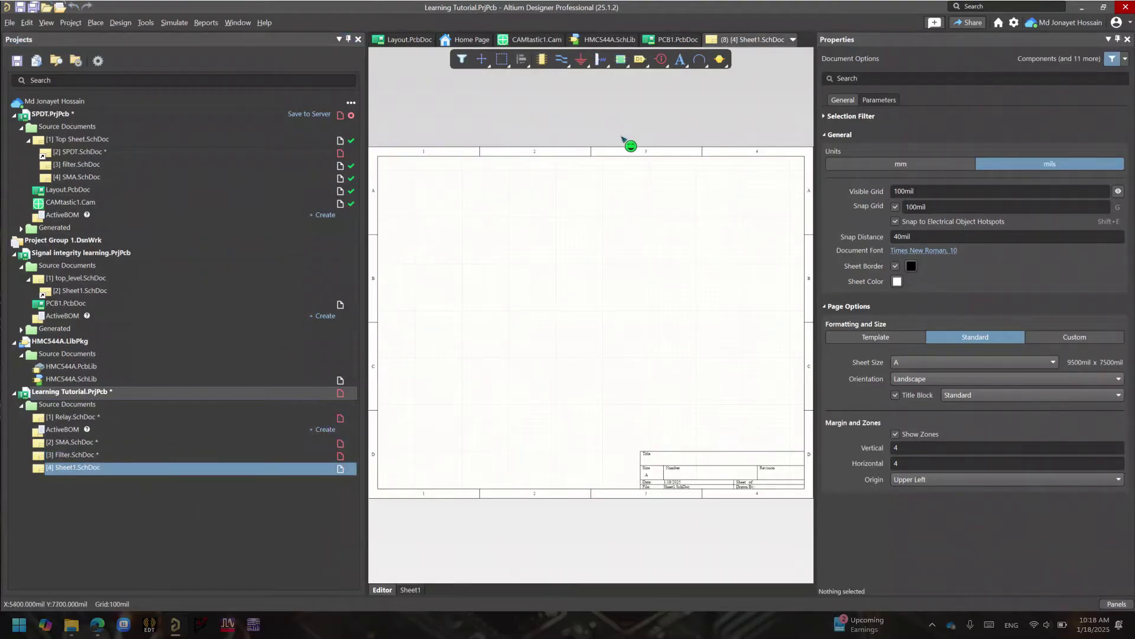
pyautogui.hotkey('ctrl', 's')
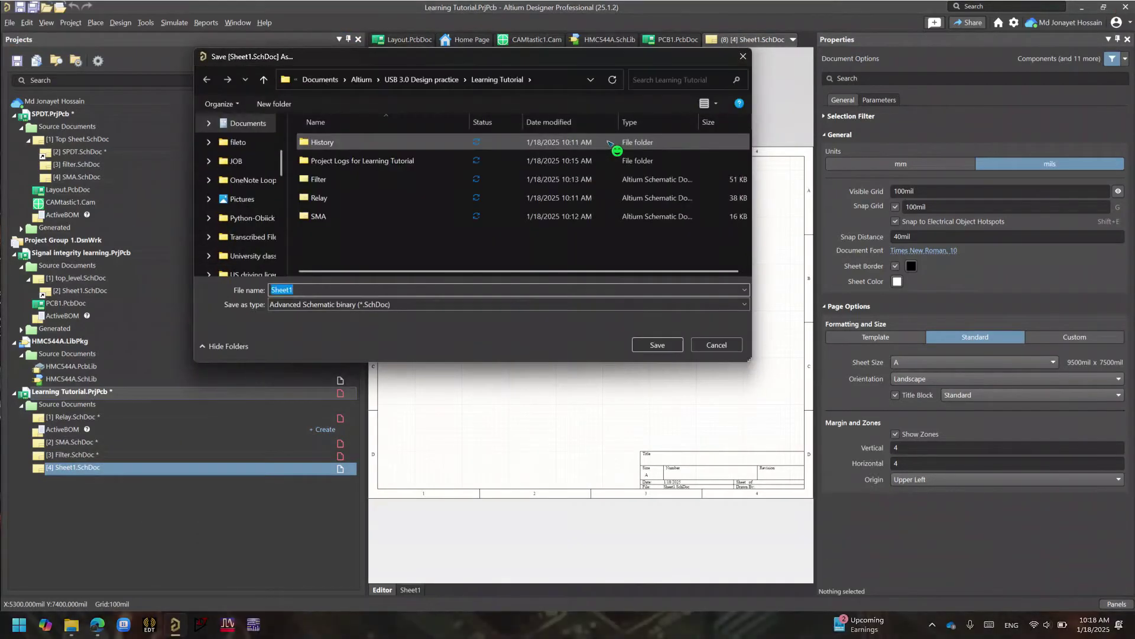
pyautogui.write('Top_Design_Tutorial')
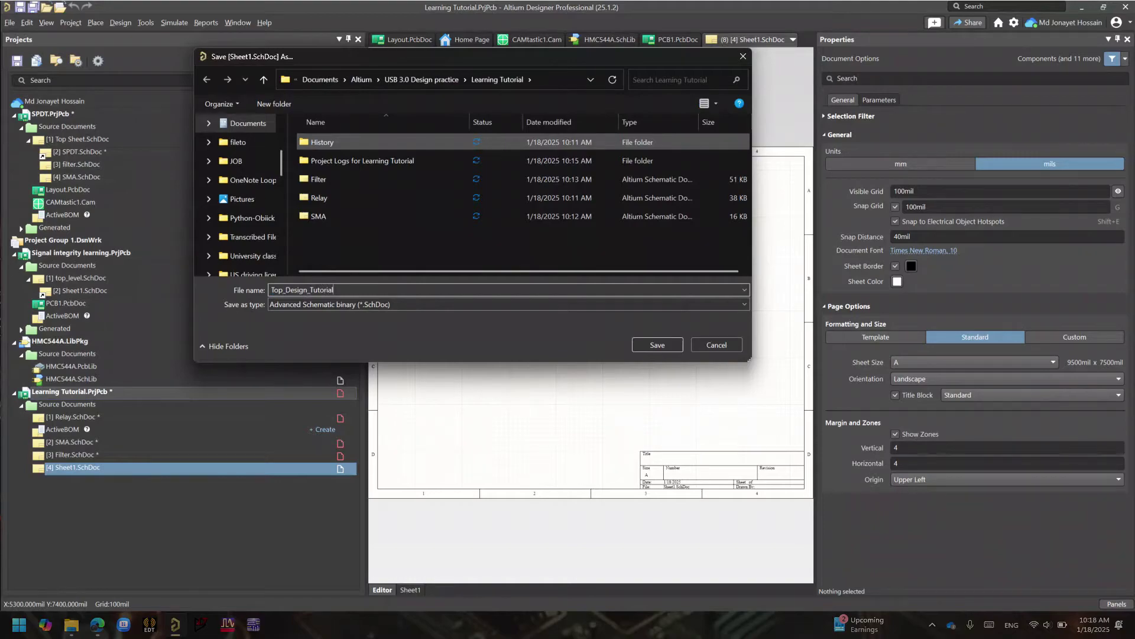
pyautogui.press('Return')
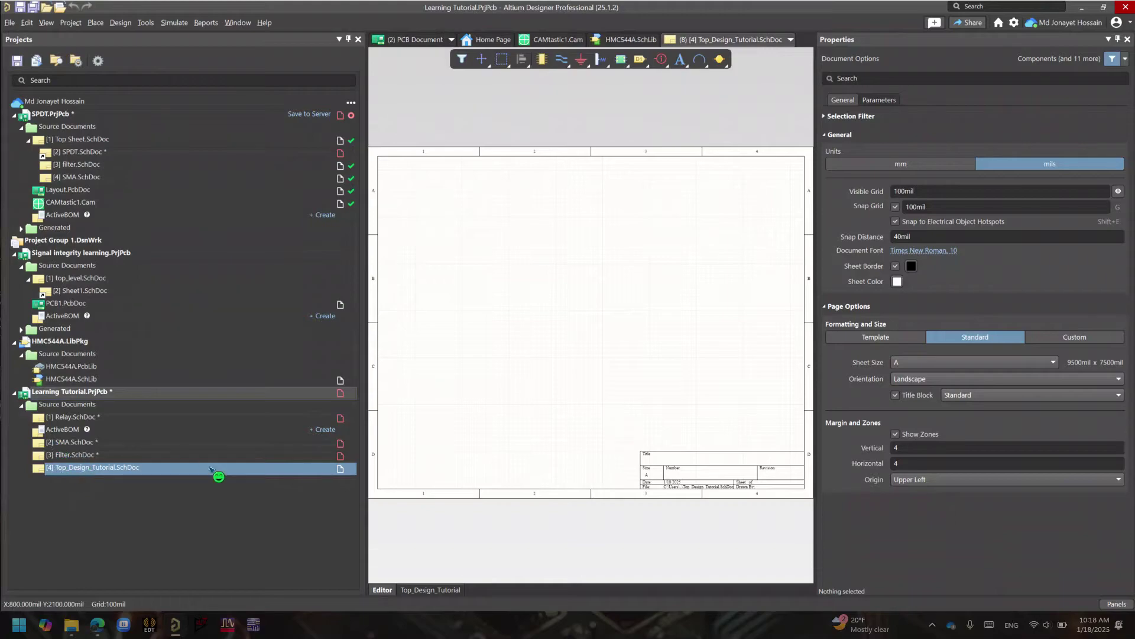
# Create a sheet symbol from SMA.SchDoc and place it near the left edge of the top design sheet in zone B.
pyautogui.click(121, 23)
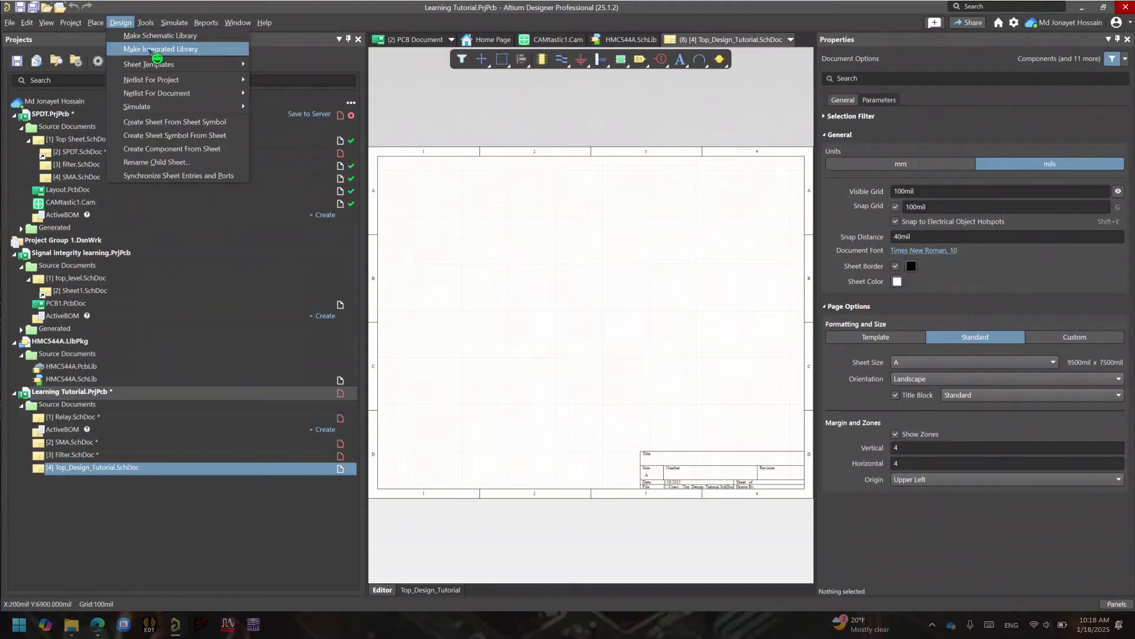
pyautogui.click(183, 136)
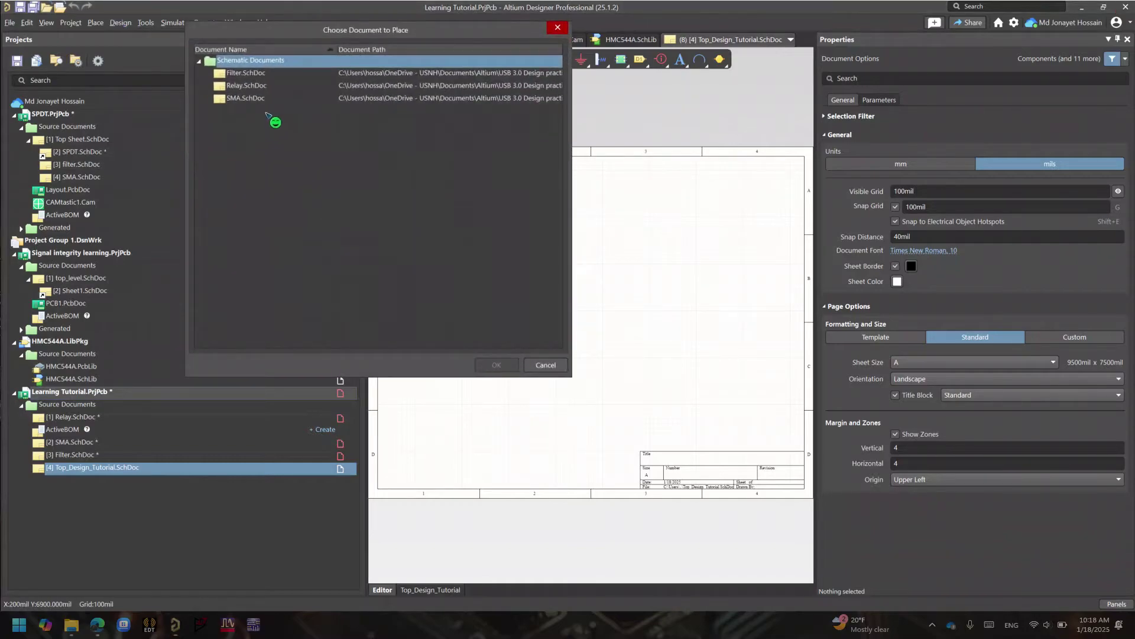
pyautogui.click(246, 98)
pyautogui.click(495, 363)
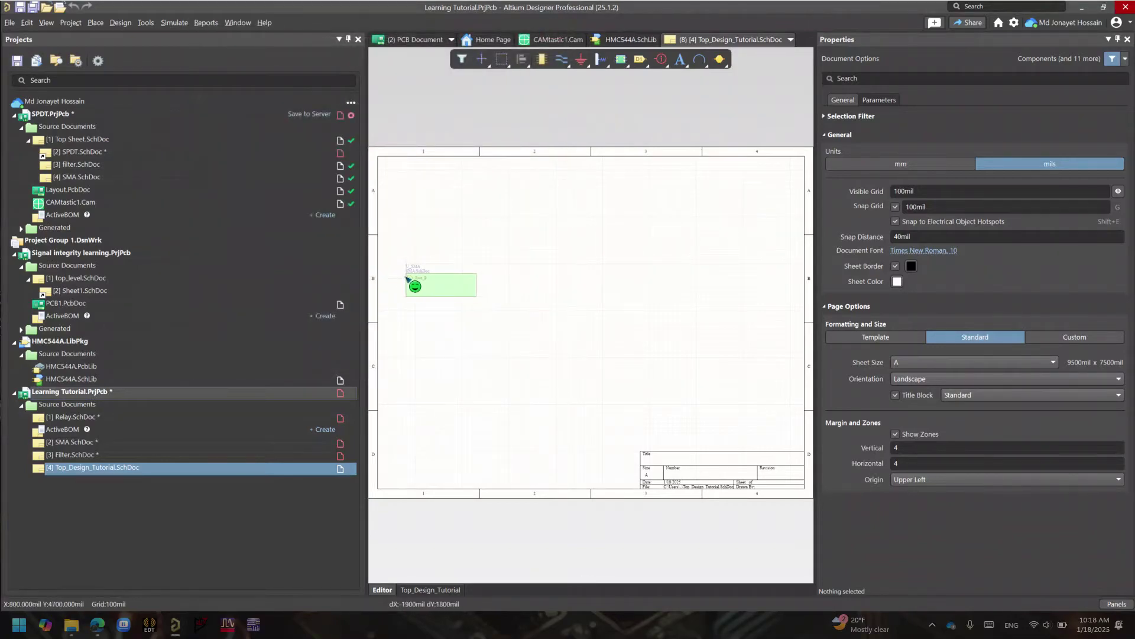
pyautogui.click(408, 278)
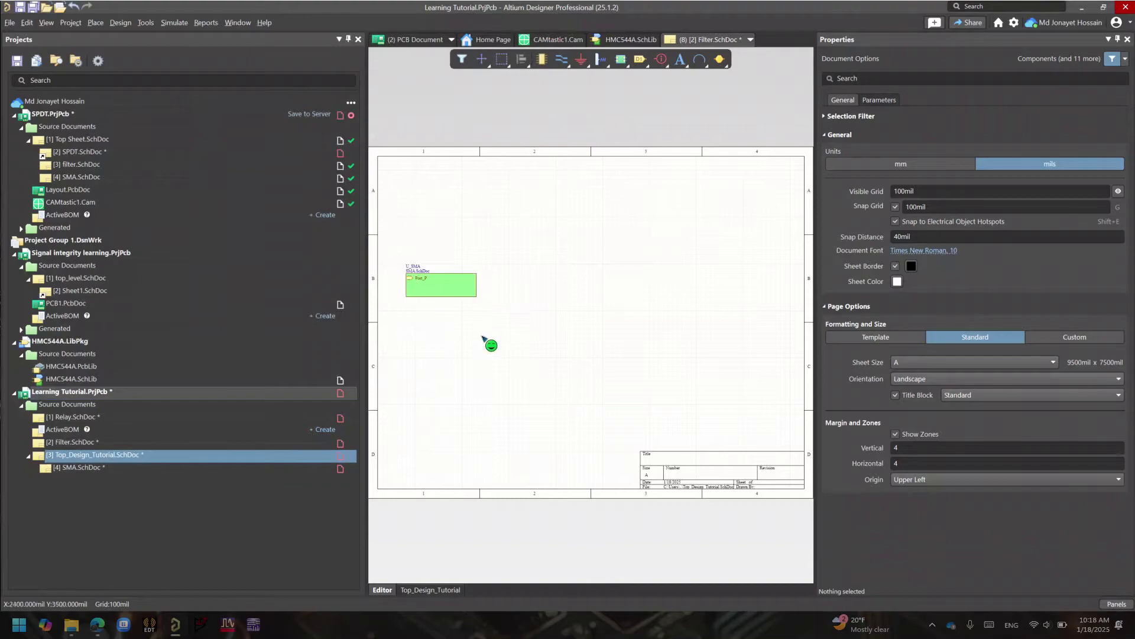
# Narrow the SMA sheet symbol to about 700 mil and move its Port_P entry to the symbol's right edge.
pyautogui.keyDown('ctrl'); pyautogui.scroll(3, 443, 328); pyautogui.keyUp('ctrl')
pyautogui.moveTo(440, 325); pyautogui.dragTo(642, 477, button='right')
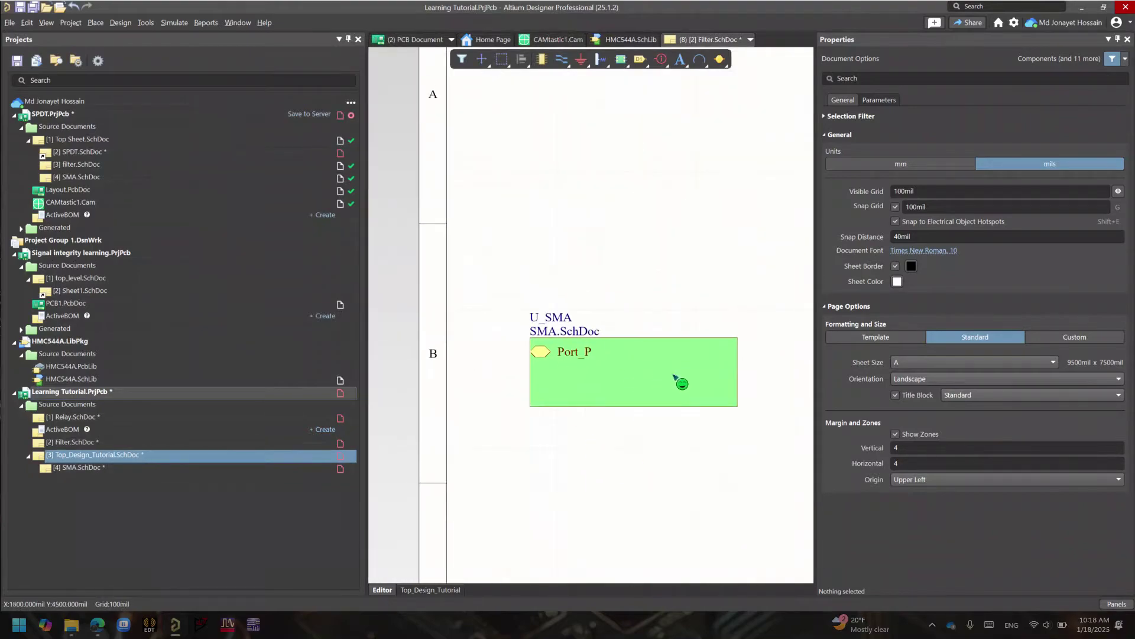
pyautogui.click(680, 386)
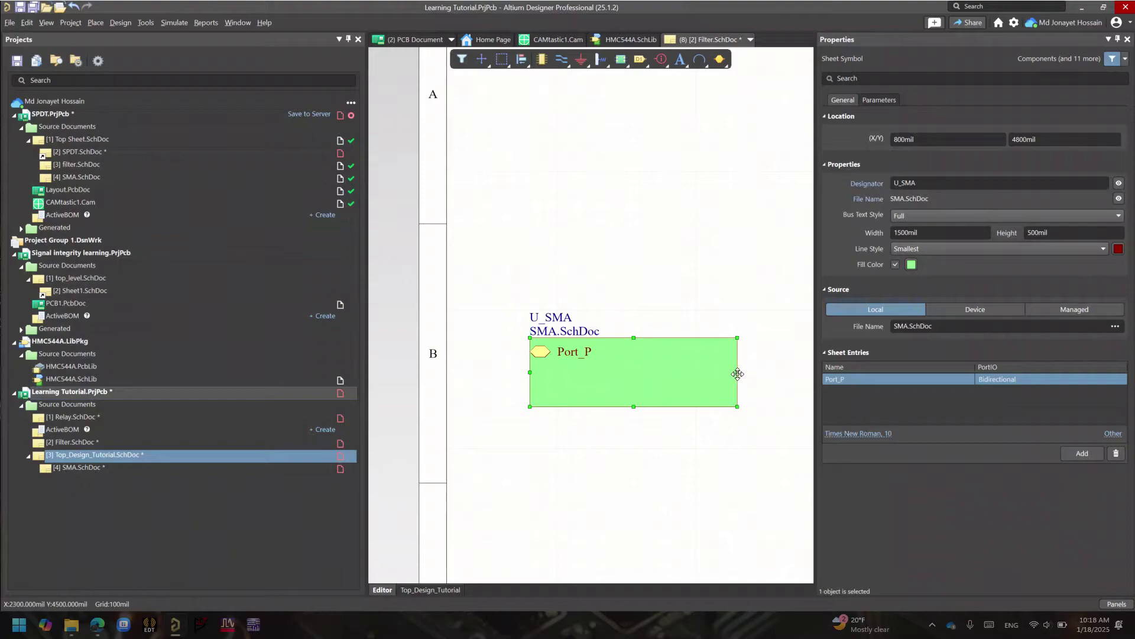
pyautogui.moveTo(737, 373); pyautogui.dragTo(630, 389)
pyautogui.click(542, 351)
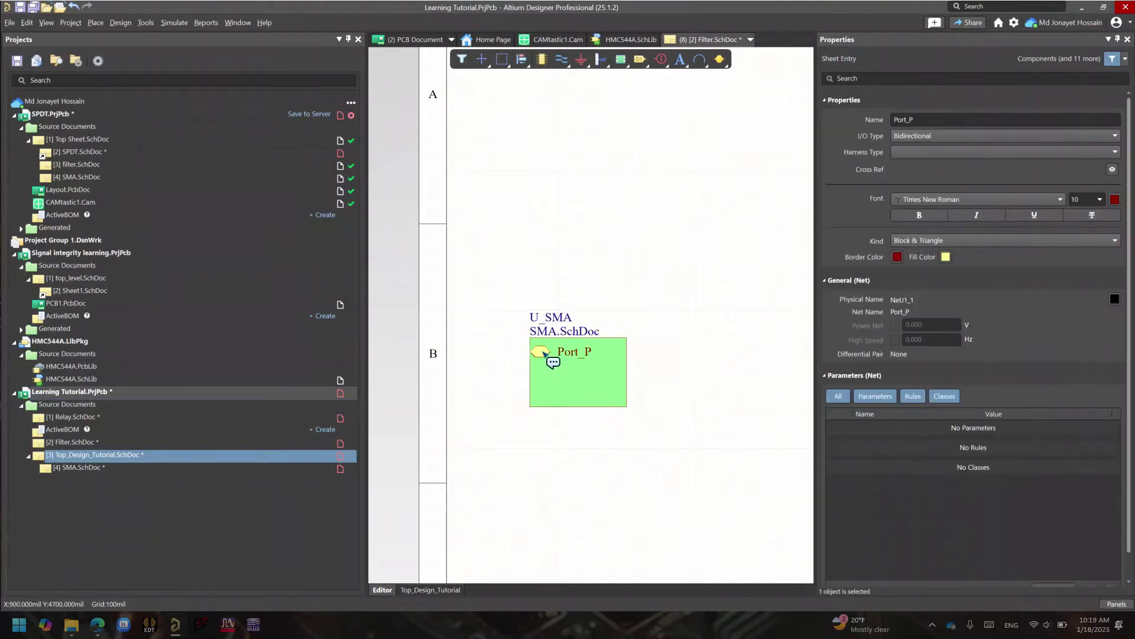
pyautogui.moveTo(543, 351); pyautogui.dragTo(622, 380)
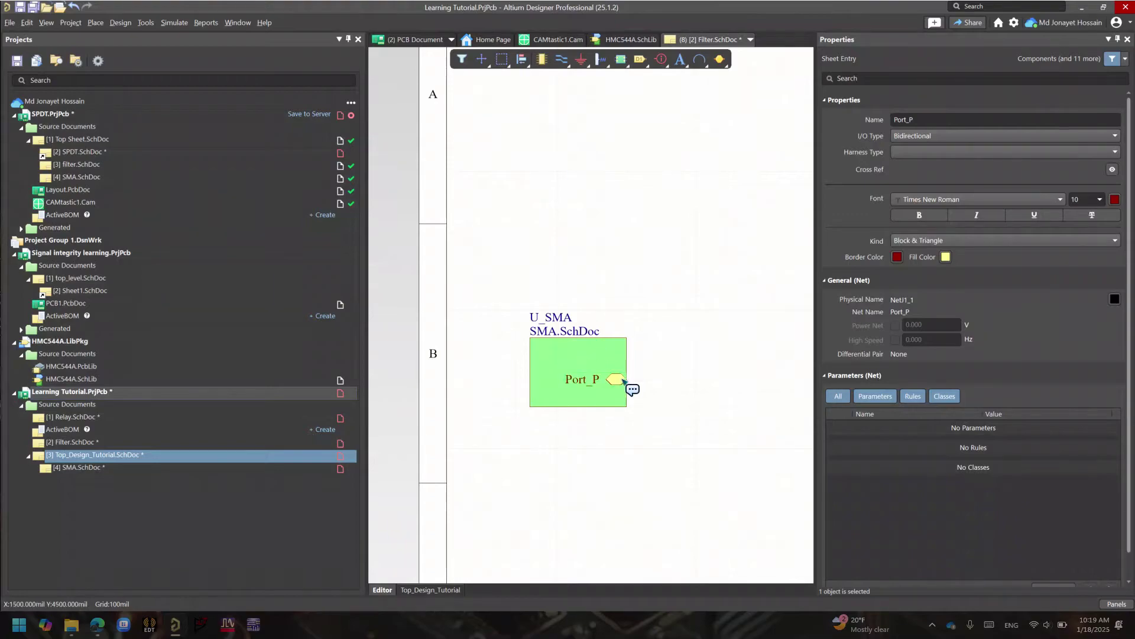
# Reduce the SMA sheet symbol's height by lowering its upper edge about 100 mil.
pyautogui.click(578, 329)
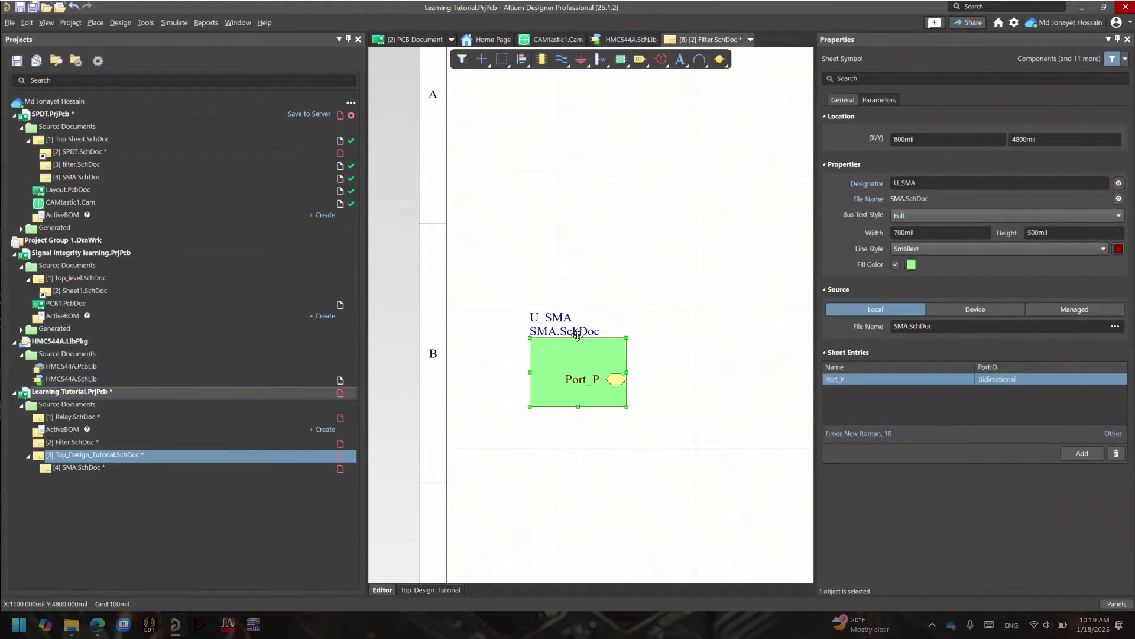
pyautogui.moveTo(577, 338); pyautogui.dragTo(577, 351)
pyautogui.click(649, 275)
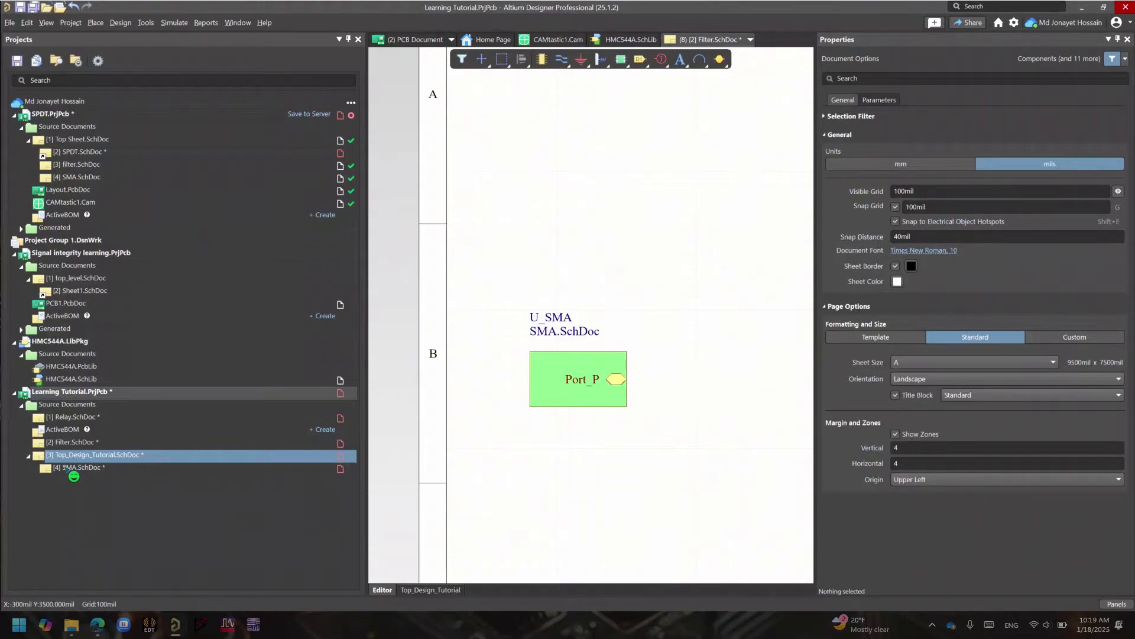
# Inspect the Port_P port in SMA.SchDoc, then the IN port, net labels and LC stages in Filter.SchDoc.
pyautogui.click(79, 467)
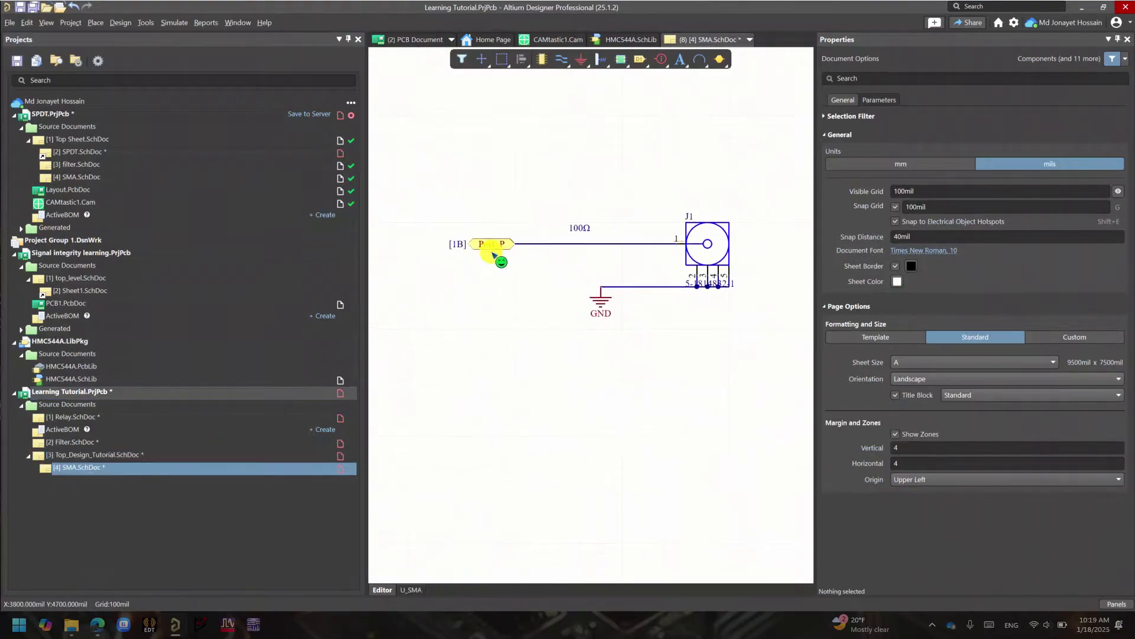
pyautogui.keyDown('ctrl'); pyautogui.scroll(5, 493, 254); pyautogui.keyUp('ctrl')
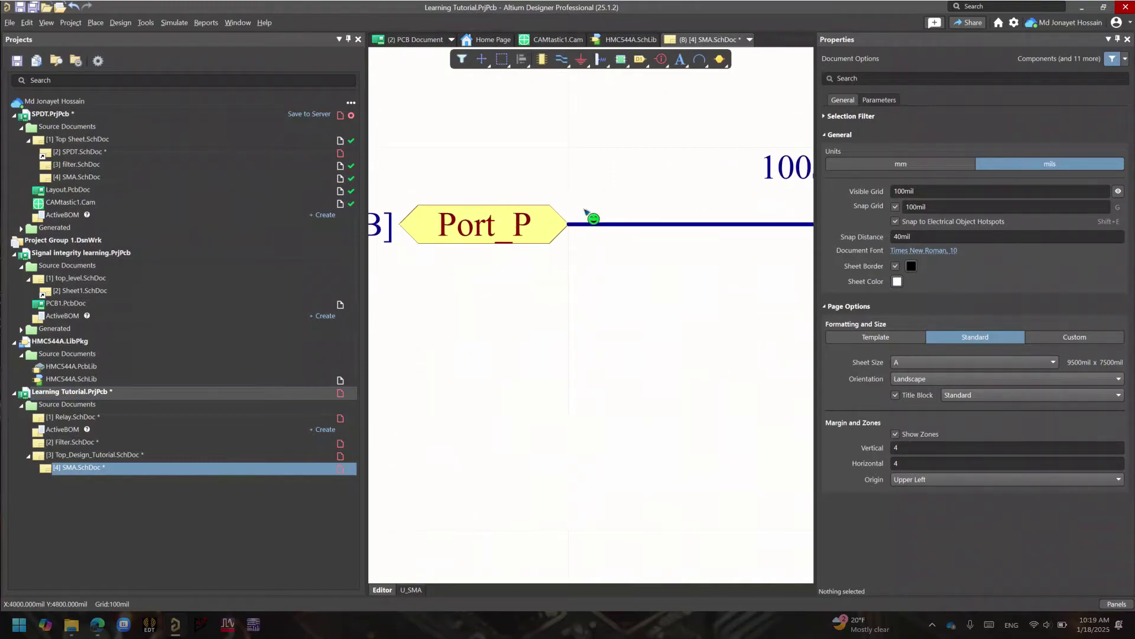
pyautogui.rightClick(558, 254)
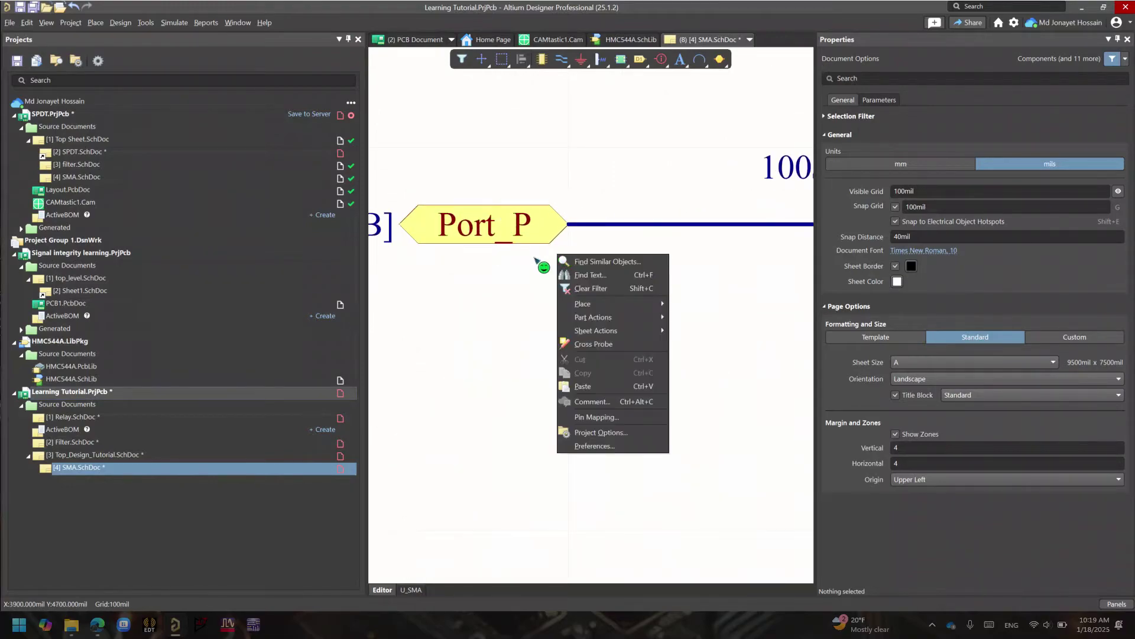
pyautogui.click(524, 273)
pyautogui.keyDown('ctrl'); pyautogui.scroll(-5, 524, 274); pyautogui.keyUp('ctrl')
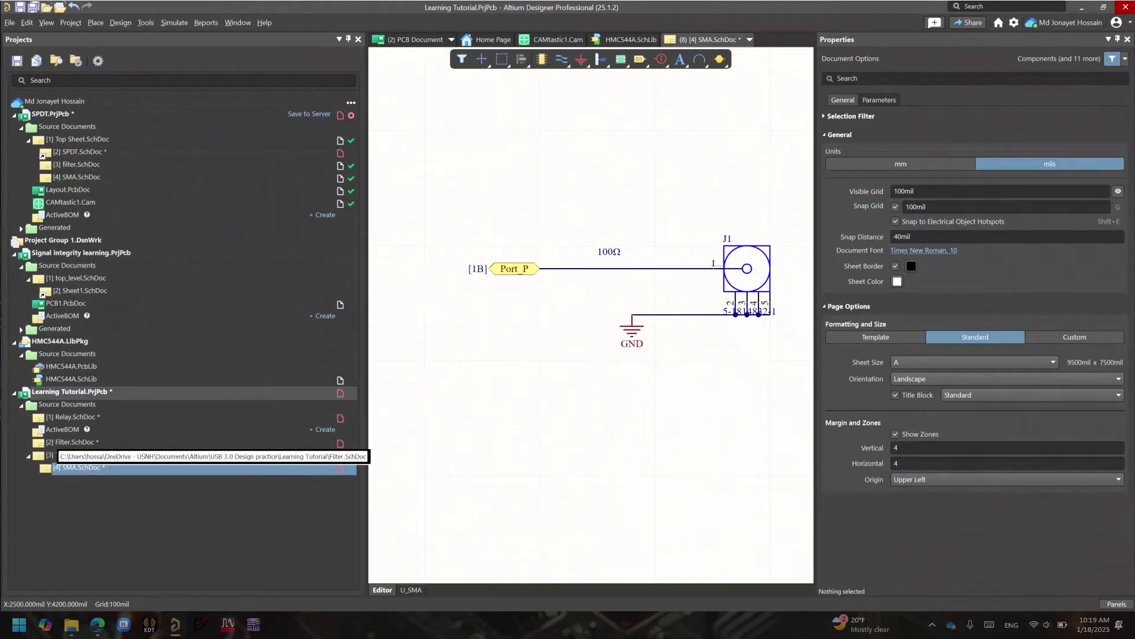
pyautogui.click(62, 443)
pyautogui.keyDown('ctrl'); pyautogui.scroll(3, 473, 306); pyautogui.keyUp('ctrl')
pyautogui.keyDown('ctrl'); pyautogui.scroll(2, 474, 306); pyautogui.keyUp('ctrl')
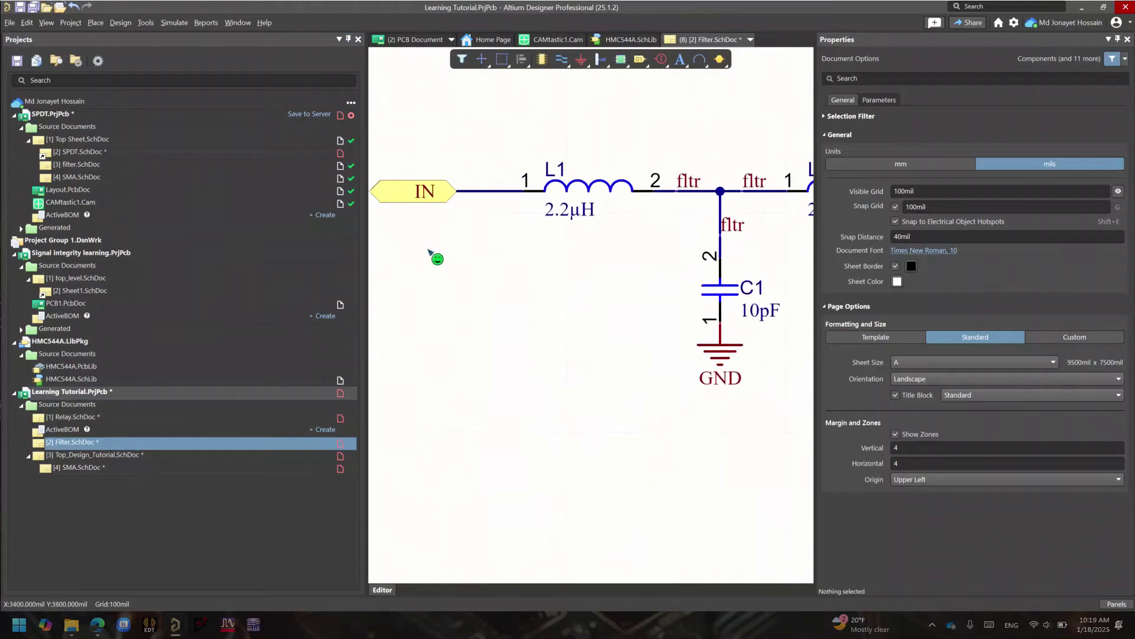
pyautogui.moveTo(687, 307); pyautogui.dragTo(338, 391, button='right')
pyautogui.moveTo(597, 316); pyautogui.dragTo(545, 292, button='right')
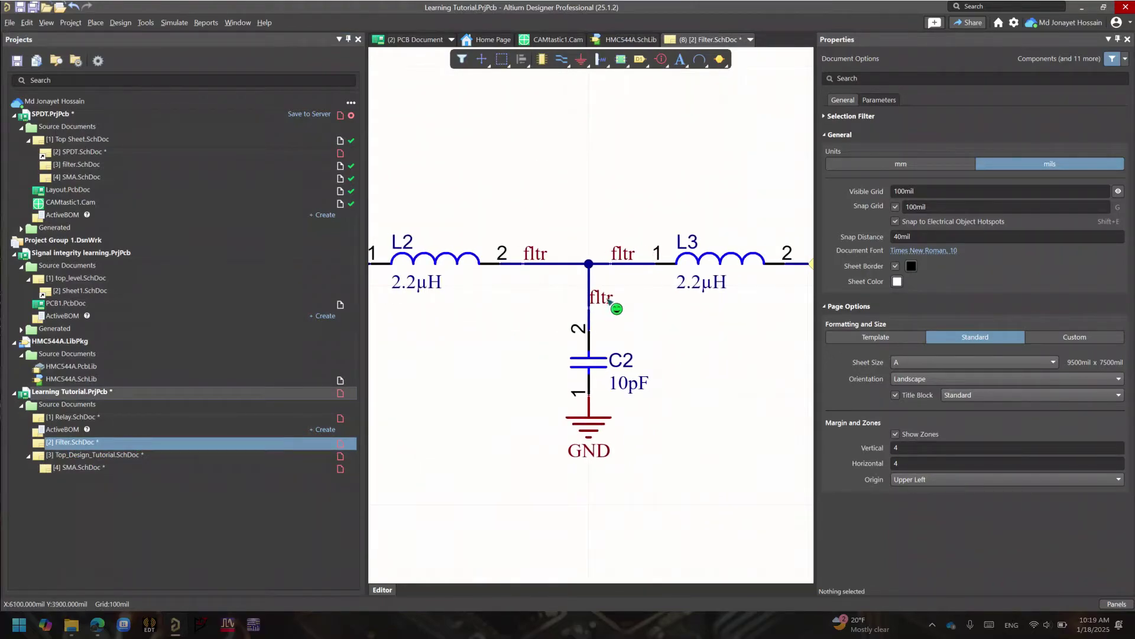
pyautogui.moveTo(476, 262); pyautogui.dragTo(604, 272, button='right')
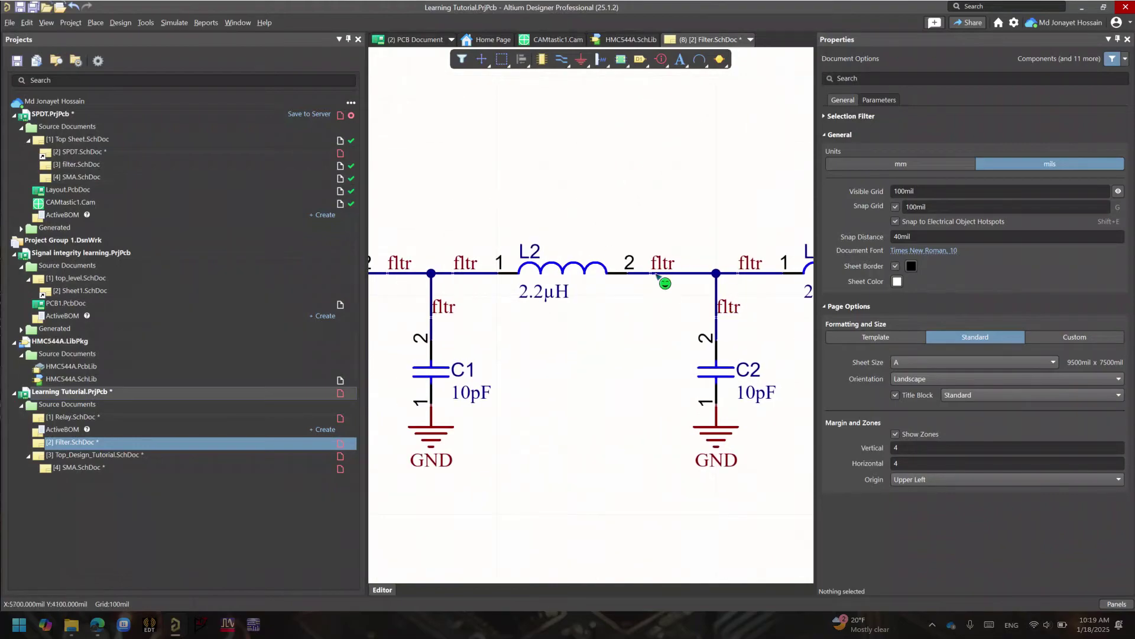
pyautogui.moveTo(553, 269); pyautogui.dragTo(751, 228, button='right')
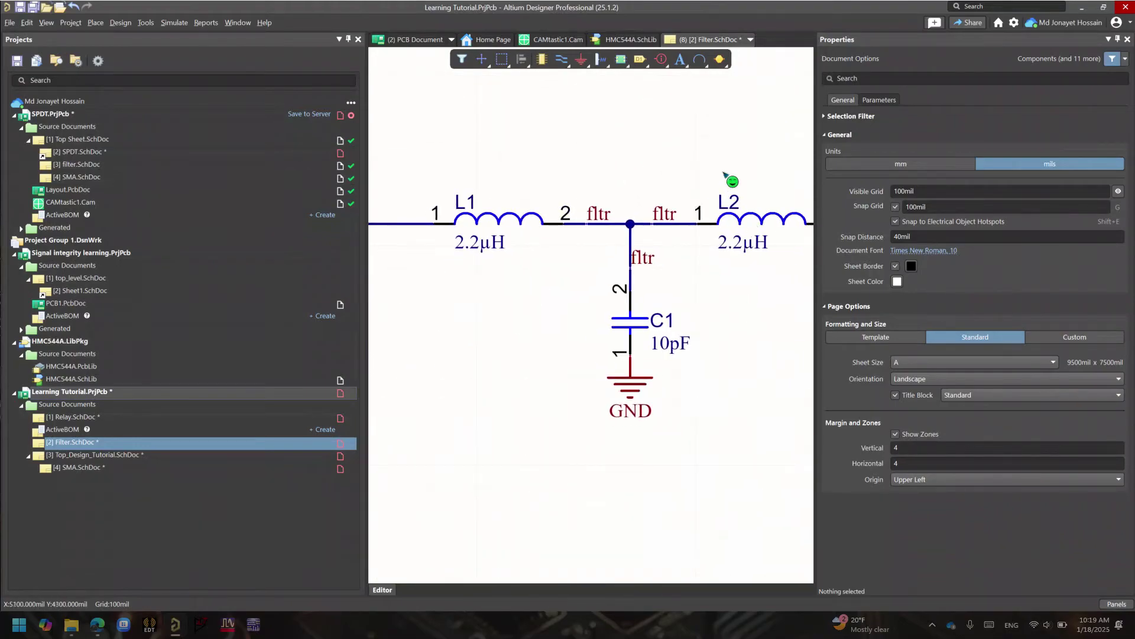
# Examine the RF1, RF2 and RFC ports, coupling capacitors and U1 control connections in Relay.SchDoc.
pyautogui.doubleClick(76, 417)
pyautogui.keyDown('ctrl'); pyautogui.scroll(5, 803, 256); pyautogui.keyUp('ctrl')
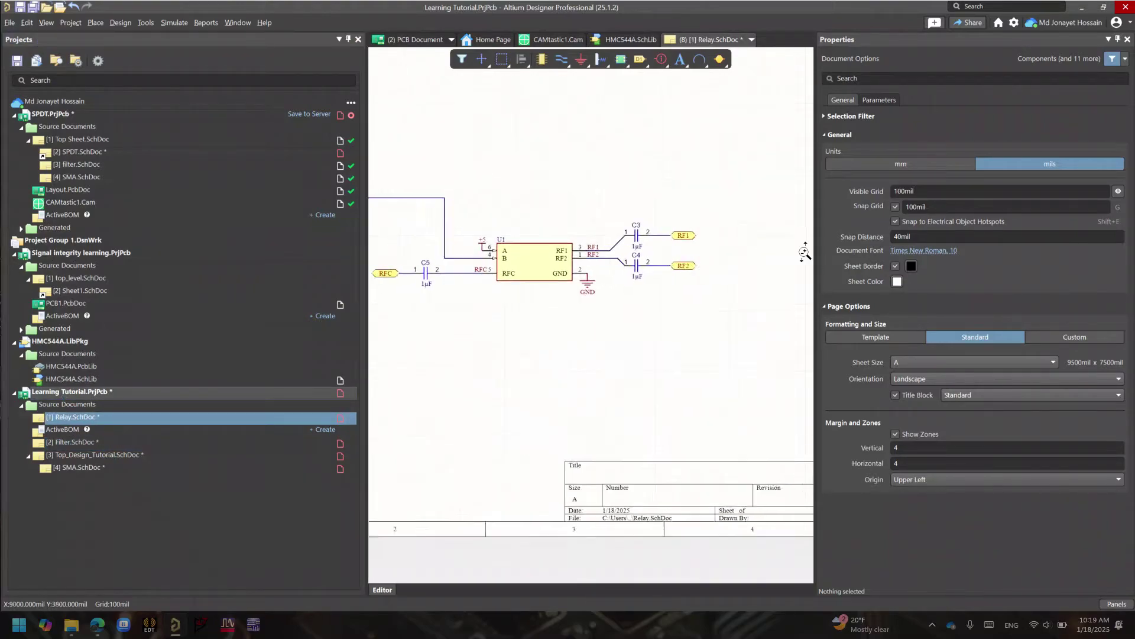
pyautogui.moveTo(664, 327); pyautogui.dragTo(826, 381, button='right')
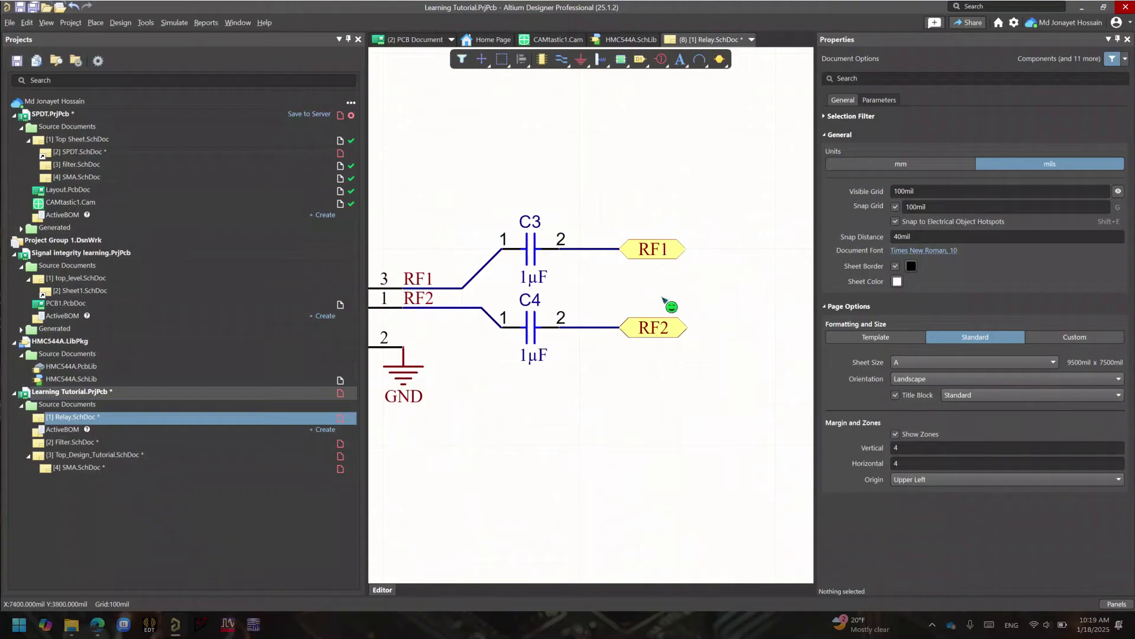
pyautogui.moveTo(557, 352); pyautogui.dragTo(789, 319, button='right')
pyautogui.moveTo(402, 312); pyautogui.dragTo(742, 323, button='right')
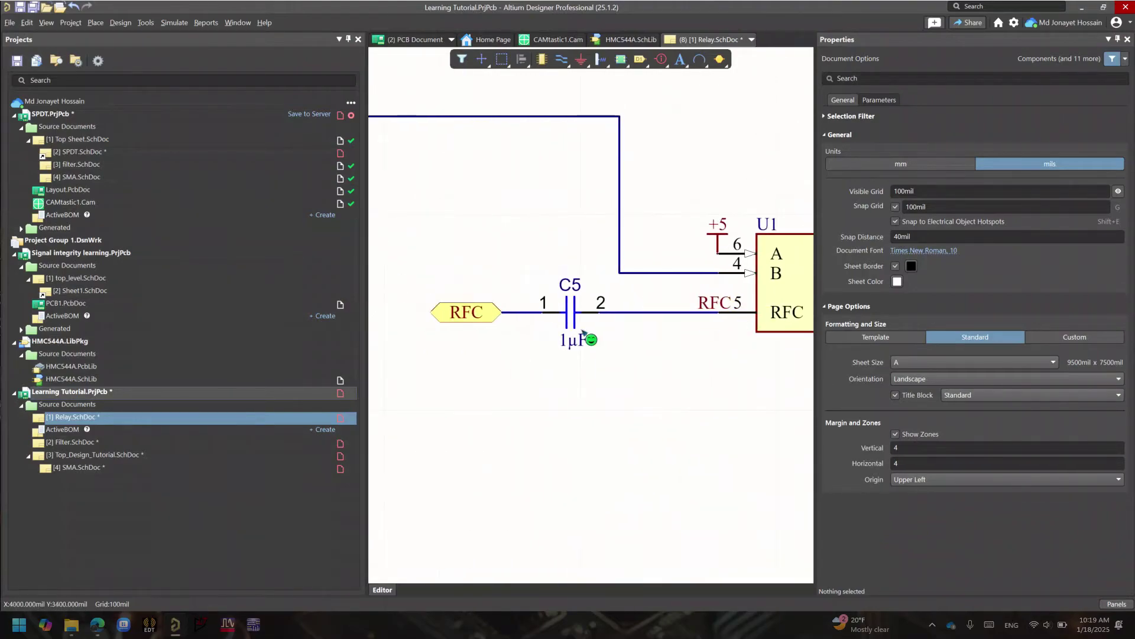
pyautogui.moveTo(456, 238); pyautogui.dragTo(169, 500, button='right')
pyautogui.moveTo(513, 377); pyautogui.dragTo(626, 294, button='right')
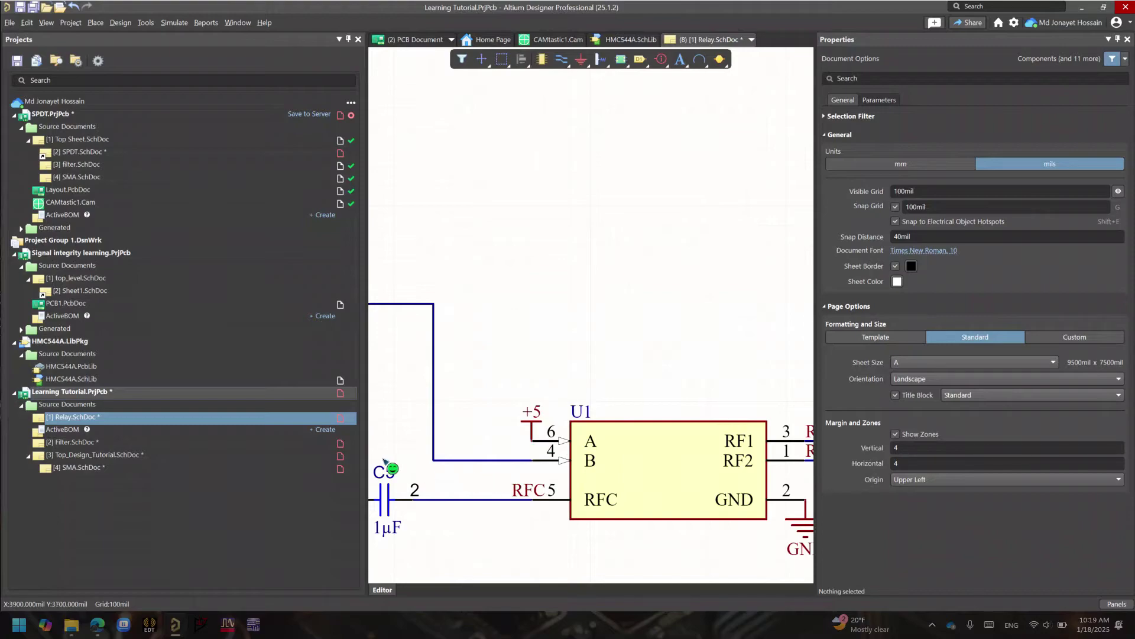
pyautogui.moveTo(481, 398); pyautogui.dragTo(542, 332, button='right')
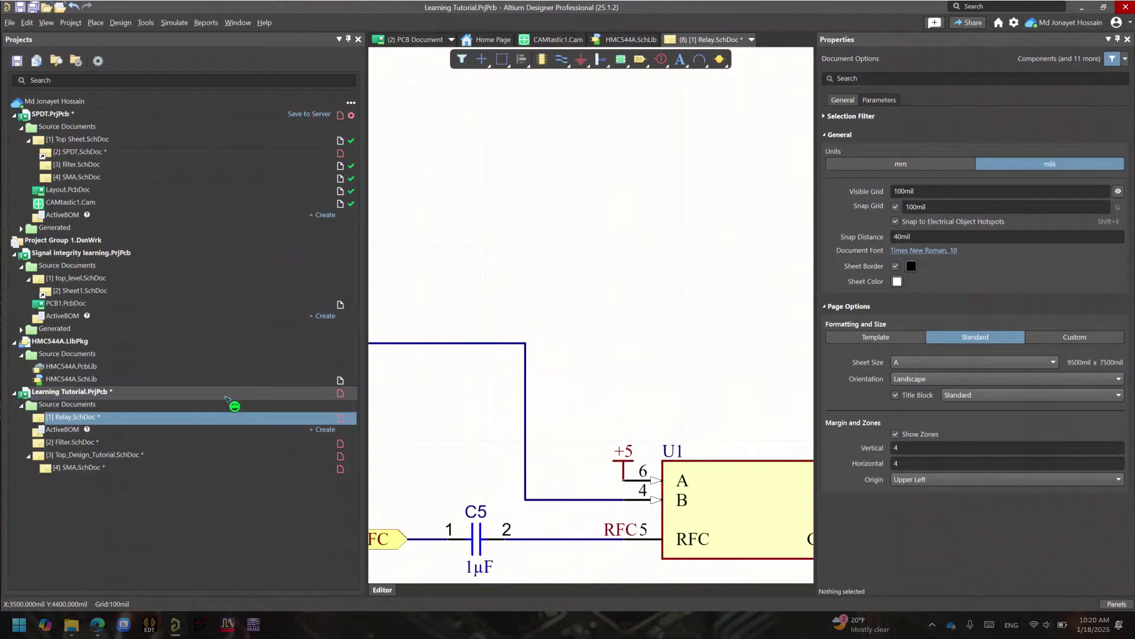
# In Top_Design_Tutorial.SchDoc, create a sheet symbol from Relay.SchDoc and place it beside the SMA symbol.
pyautogui.click(73, 468)
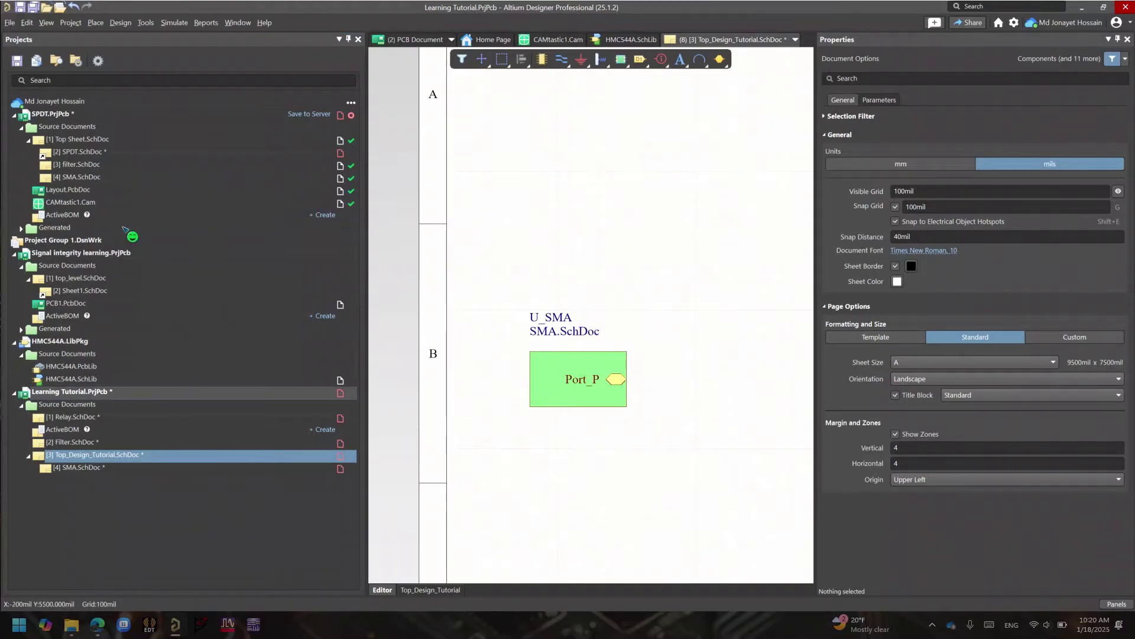
pyautogui.click(121, 22)
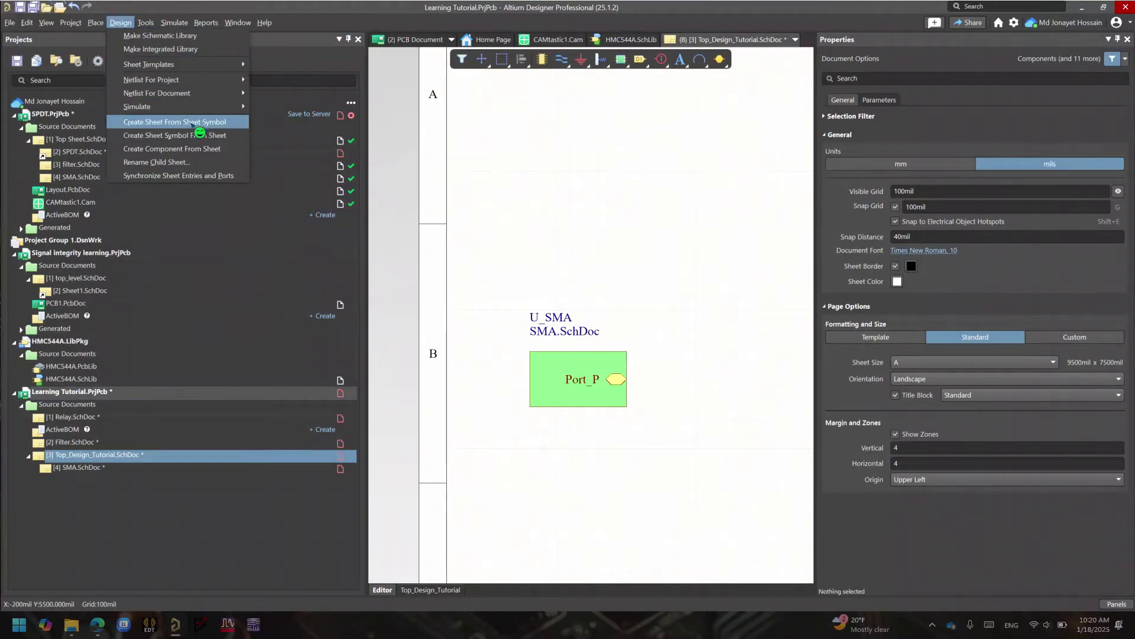
pyautogui.click(203, 135)
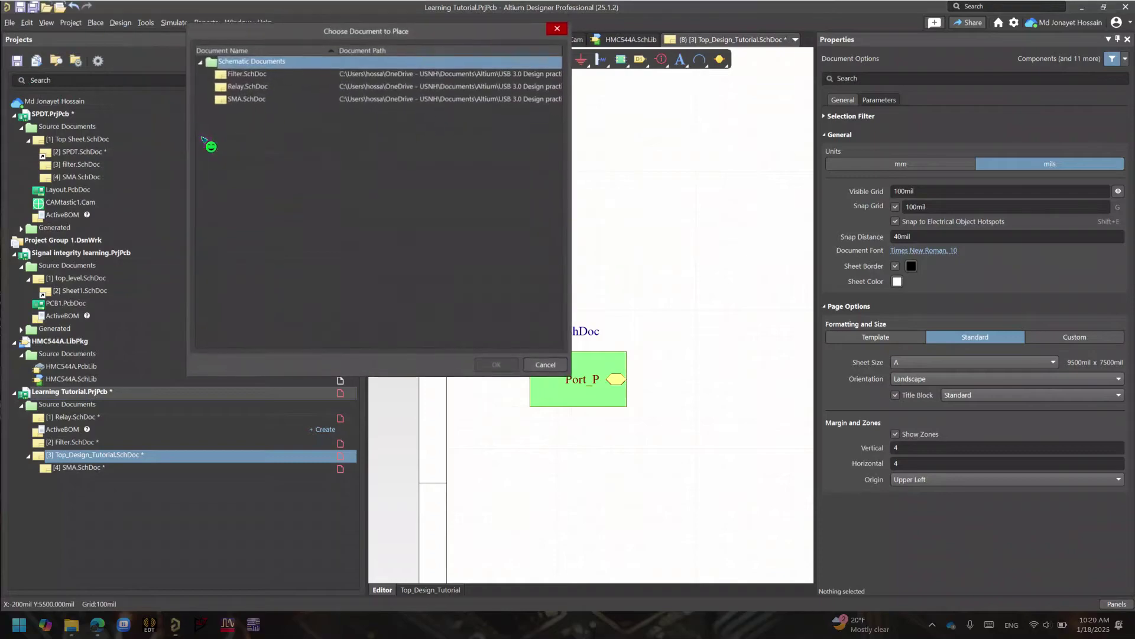
pyautogui.click(273, 88)
pyautogui.click(272, 99)
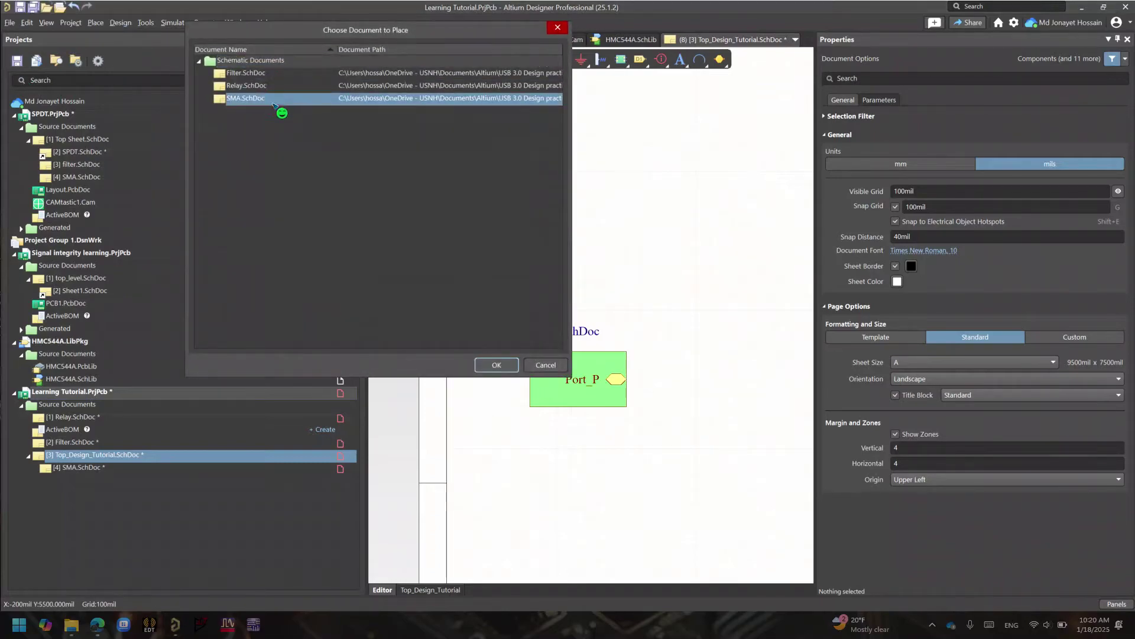
pyautogui.click(267, 87)
pyautogui.click(497, 365)
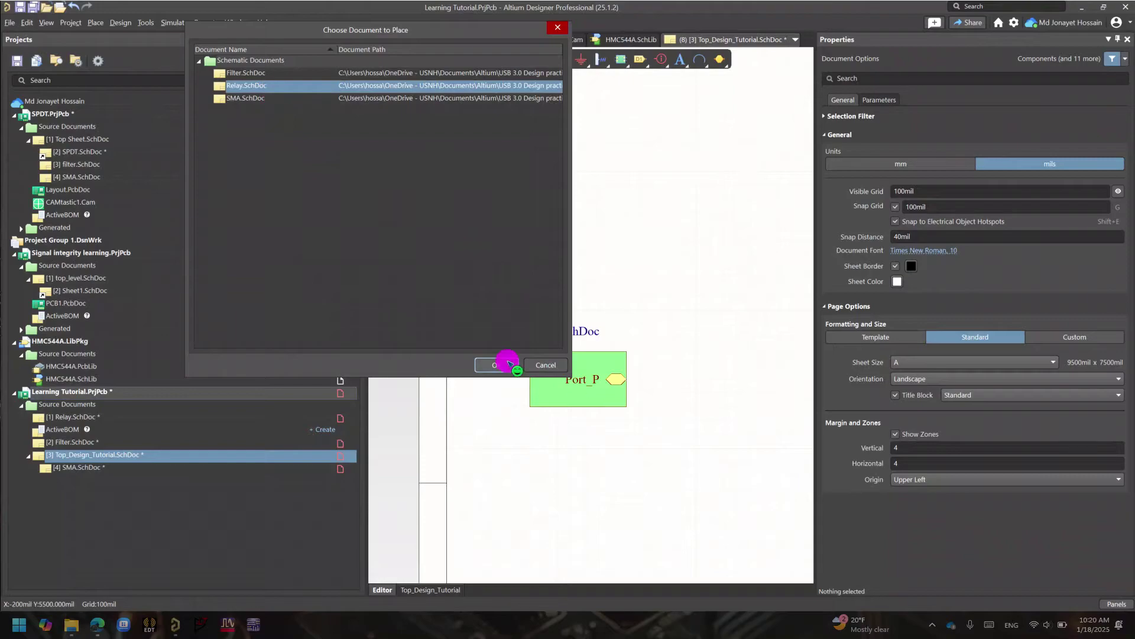
pyautogui.moveTo(664, 349); pyautogui.dragTo(535, 374, button='right')
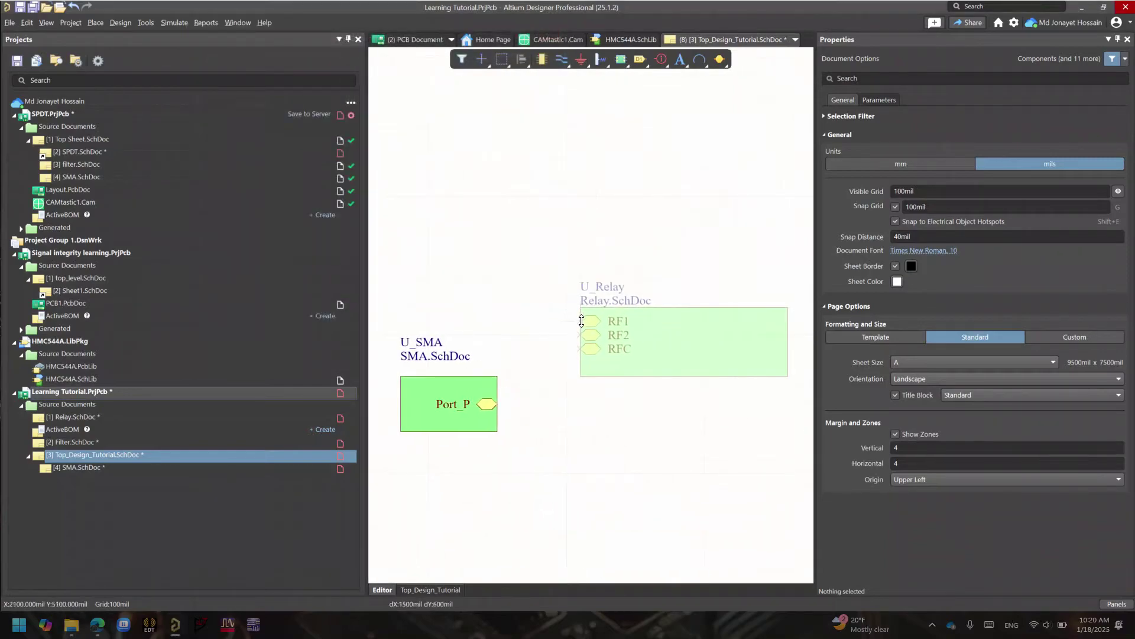
pyautogui.click(582, 320)
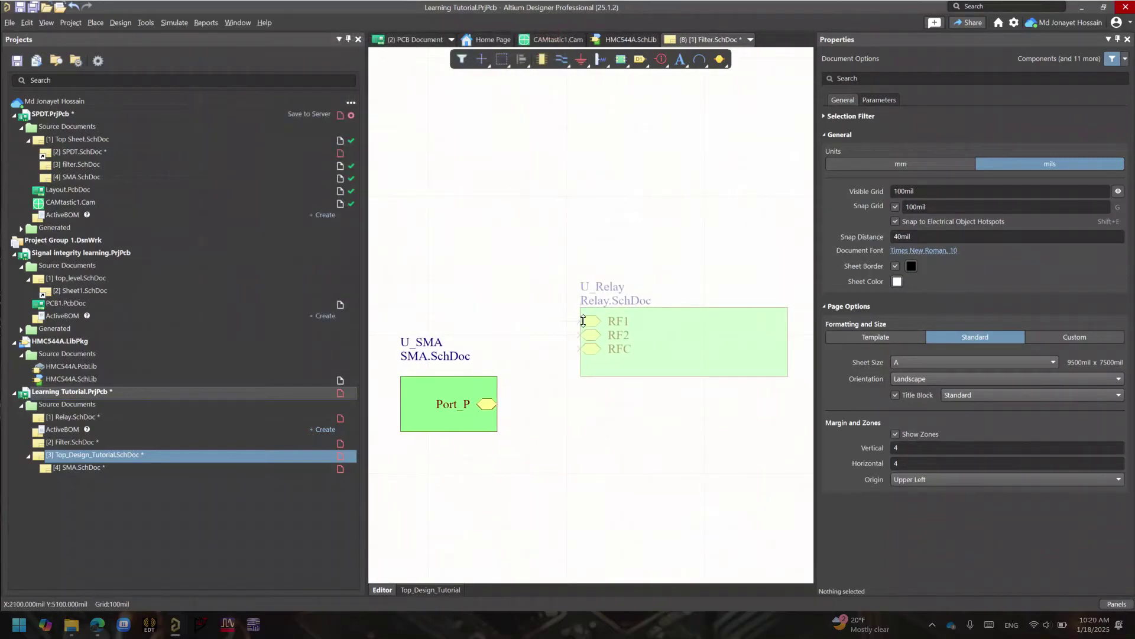
# Move the Relay symbol's RFC entry to its right edge and space RF1 and RF2 about 200 mil apart on the left edge.
pyautogui.moveTo(651, 343); pyautogui.dragTo(592, 418)
pyautogui.moveTo(626, 442); pyautogui.dragTo(555, 451, button='right')
pyautogui.moveTo(538, 425); pyautogui.dragTo(735, 411)
pyautogui.moveTo(541, 418); pyautogui.dragTo(534, 425)
pyautogui.moveTo(509, 514); pyautogui.dragTo(590, 456, button='right')
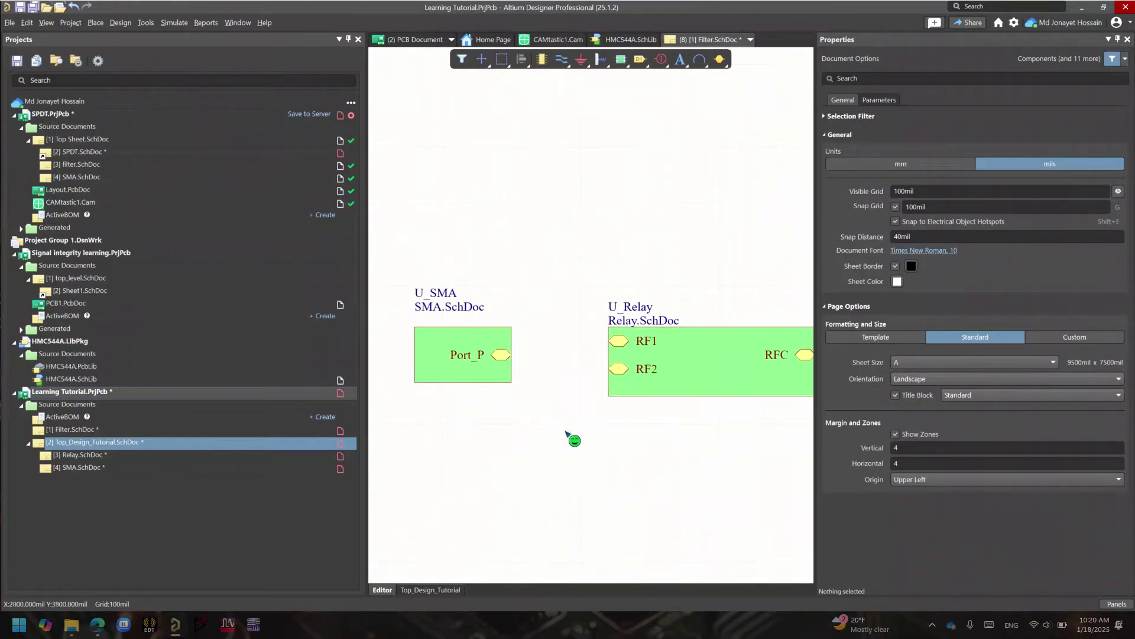
# Duplicate the SMA sheet symbol and place the copy directly below the original.
pyautogui.moveTo(510, 414); pyautogui.dragTo(607, 396, button='right')
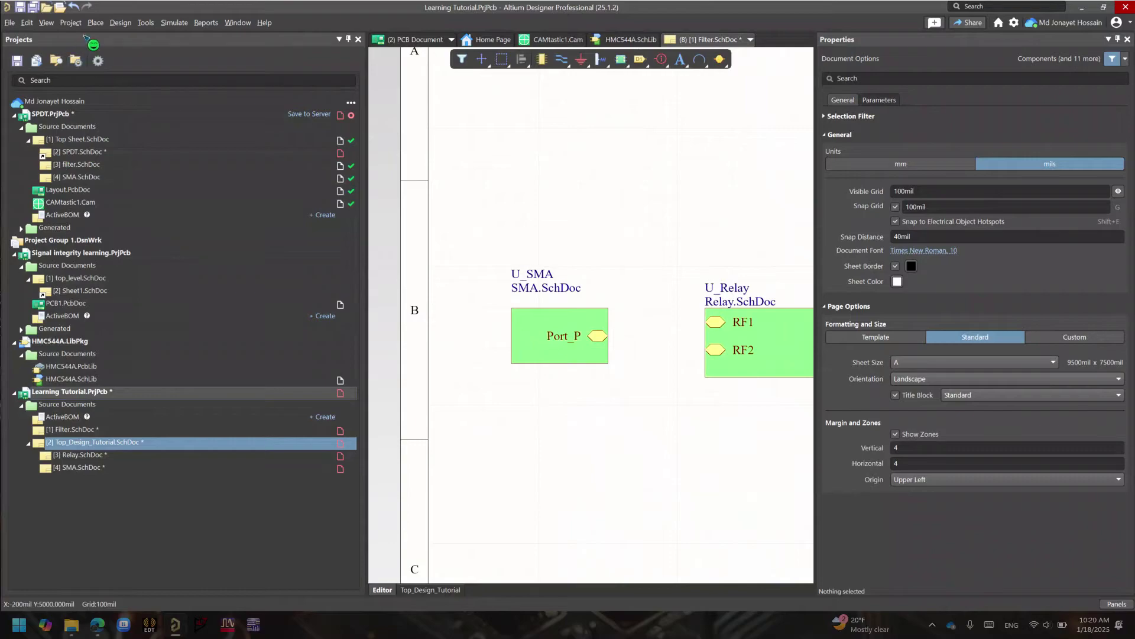
pyautogui.click(526, 338)
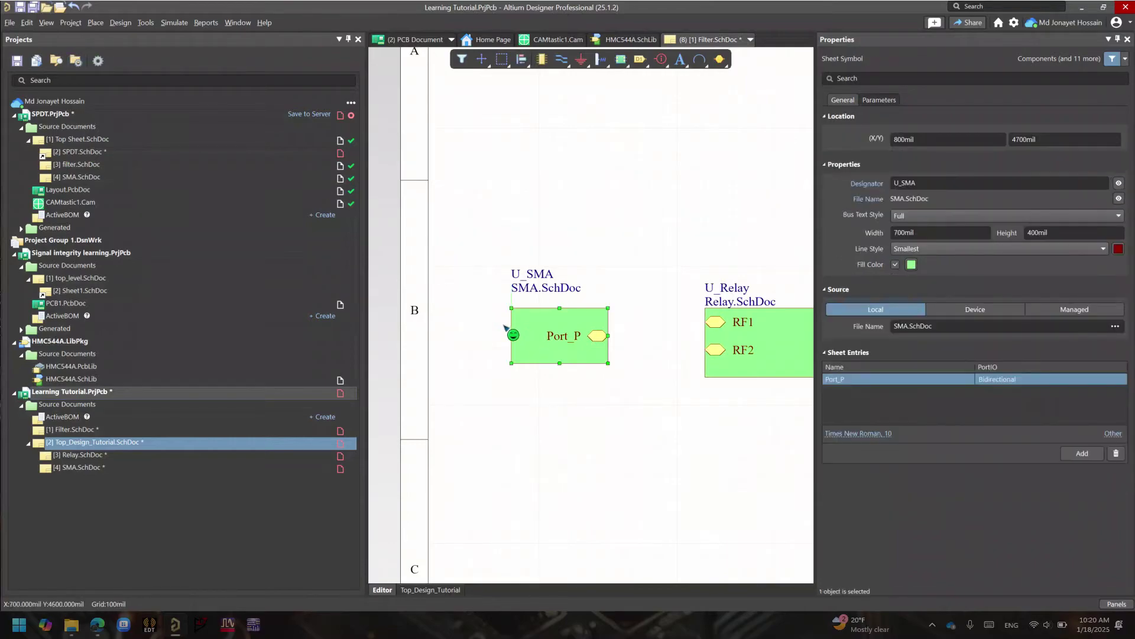
pyautogui.hotkey('ctrl', 'v')
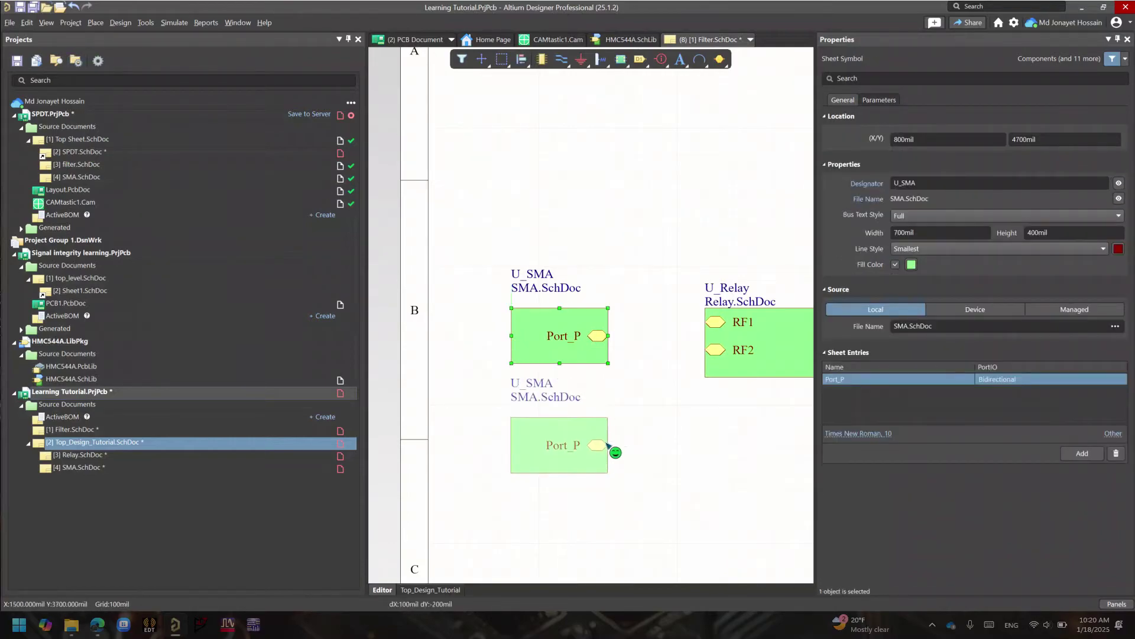
pyautogui.click(609, 441)
# Lower the Relay sheet symbol about 400 mil so that it sits vertically between the two SMA symbols.
pyautogui.moveTo(636, 446); pyautogui.dragTo(493, 438, button='right')
pyautogui.moveTo(565, 345); pyautogui.dragTo(570, 397)
pyautogui.moveTo(564, 444); pyautogui.dragTo(493, 438, button='right')
pyautogui.click(520, 442)
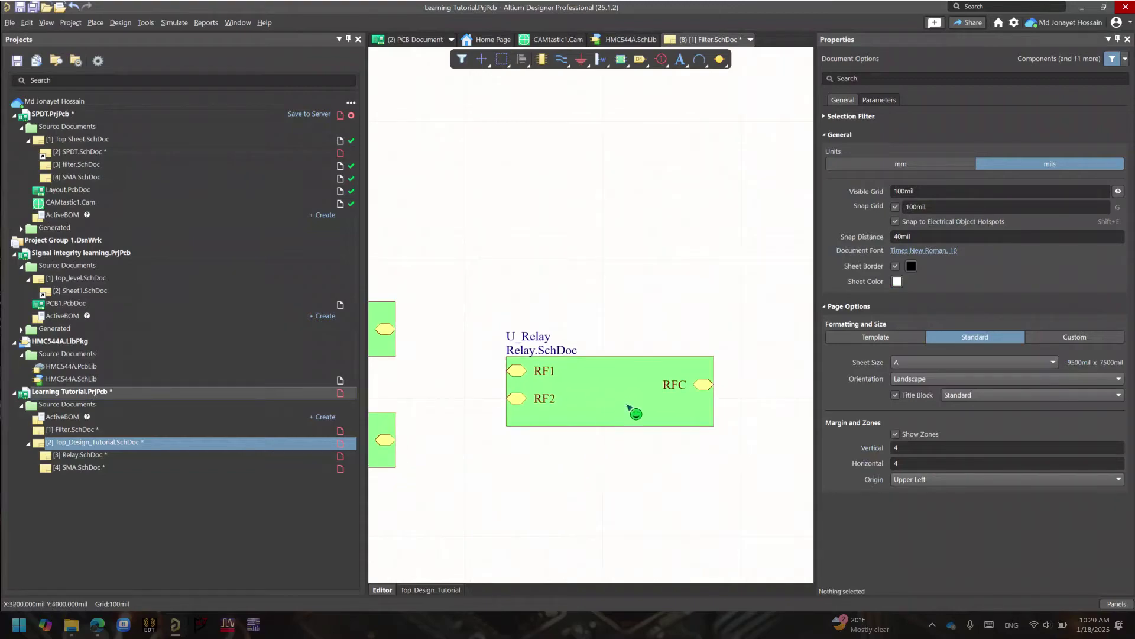
pyautogui.moveTo(619, 423); pyautogui.dragTo(483, 449, button='right')
pyautogui.moveTo(520, 370); pyautogui.dragTo(554, 357, button='right')
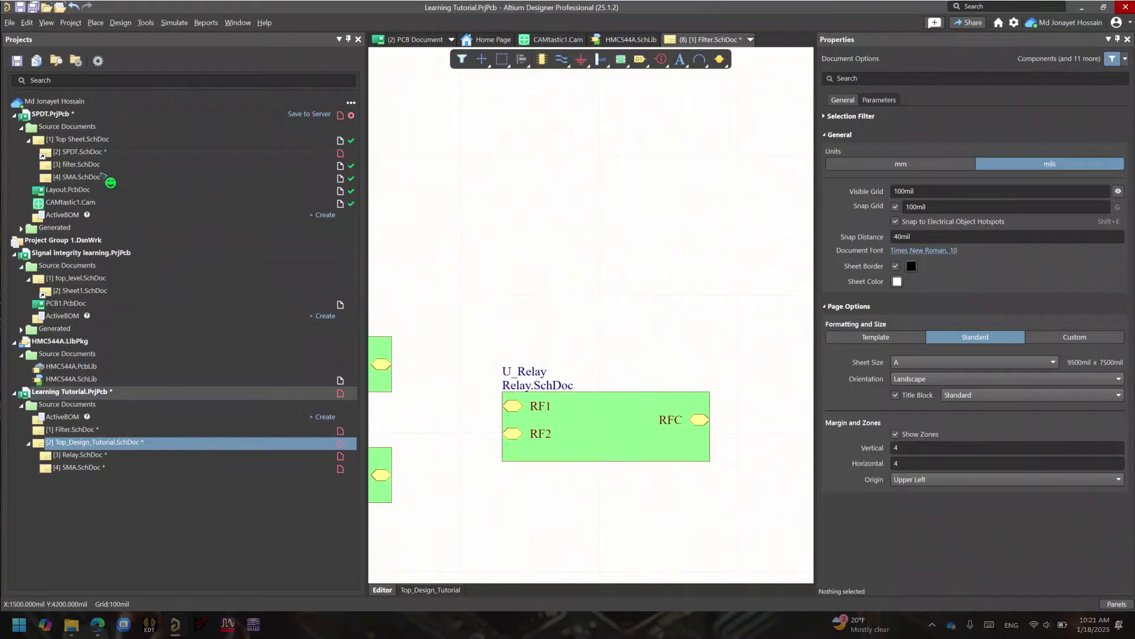
# Create a sheet symbol from Filter.SchDoc and place it to the right of the Relay symbol, level with its upper edge.
pyautogui.click(120, 22)
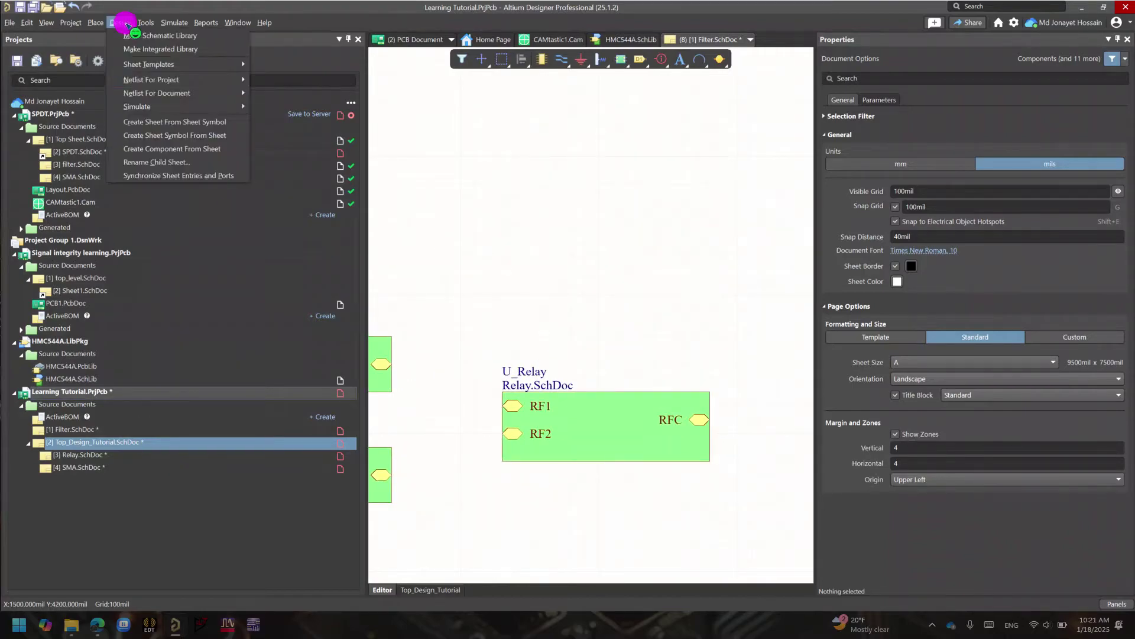
pyautogui.click(210, 135)
pyautogui.doubleClick(271, 73)
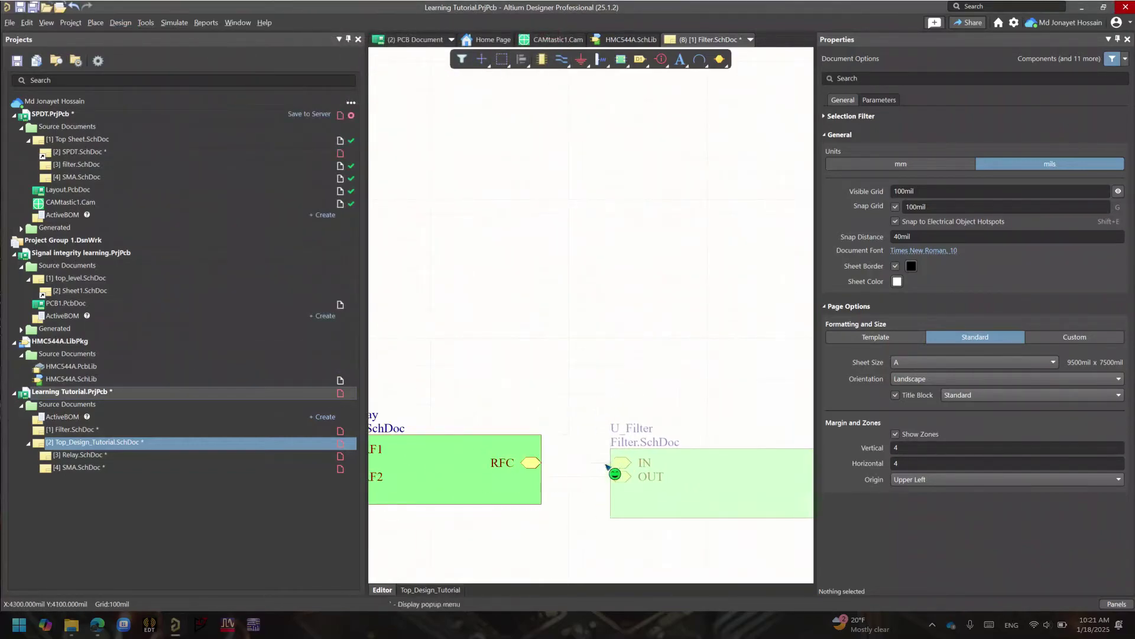
pyautogui.click(614, 453)
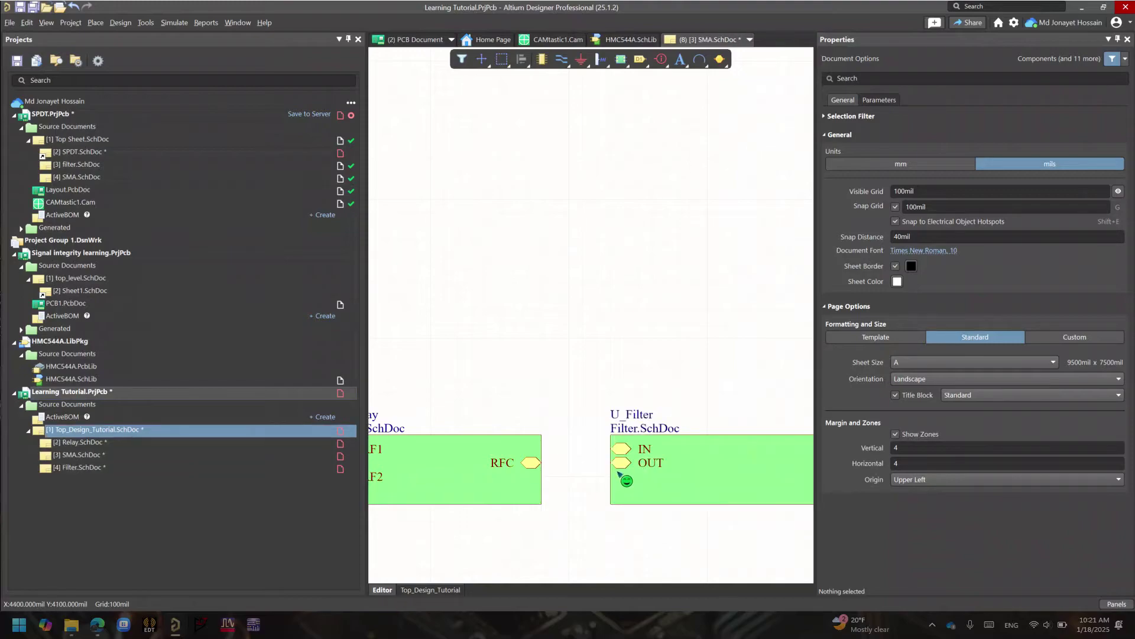
# Move the Filter symbol's OUT entry to its right edge, align IN with it, and resize the symbol to 800 by 400 mil.
pyautogui.moveTo(623, 466); pyautogui.dragTo(777, 493)
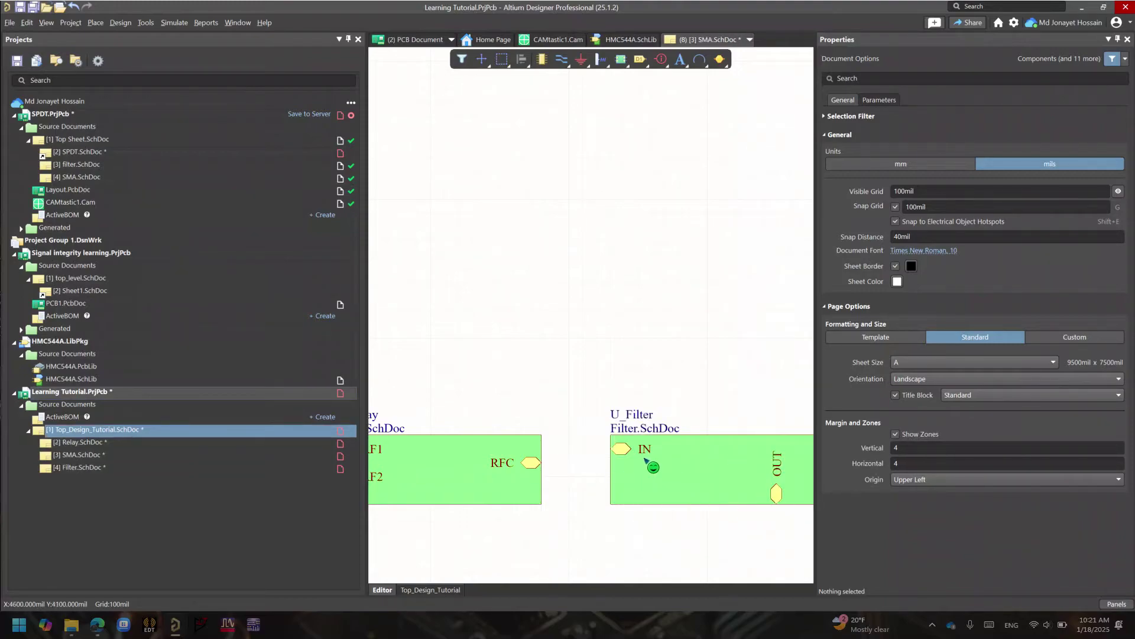
pyautogui.moveTo(694, 375); pyautogui.dragTo(527, 294, button='right')
pyautogui.moveTo(496, 400); pyautogui.dragTo(444, 393)
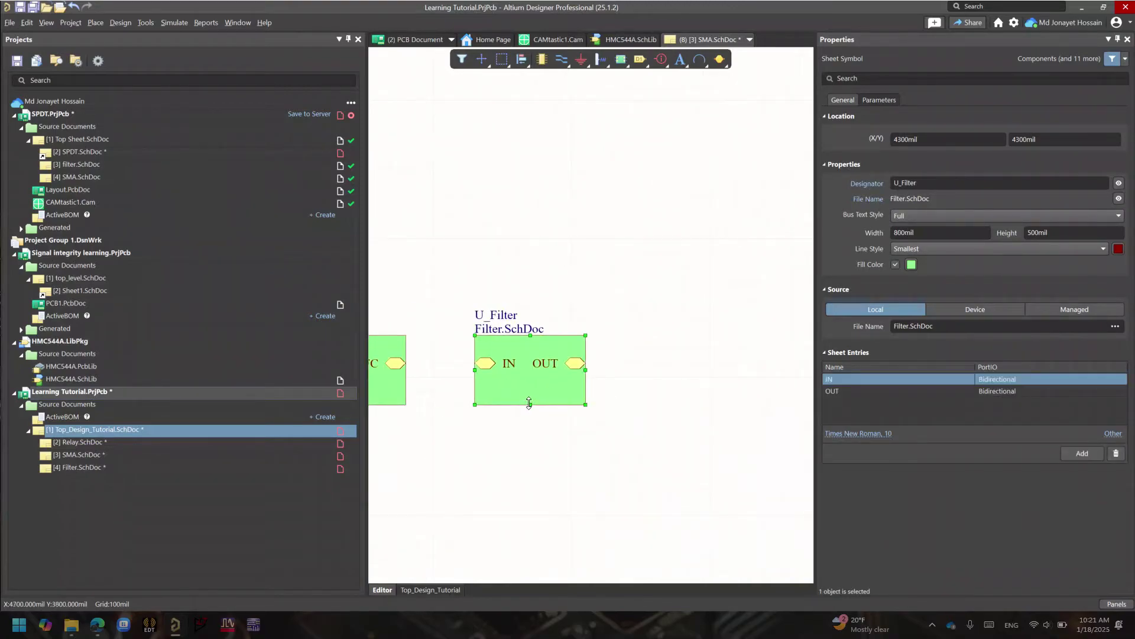
pyautogui.moveTo(527, 403); pyautogui.dragTo(527, 391)
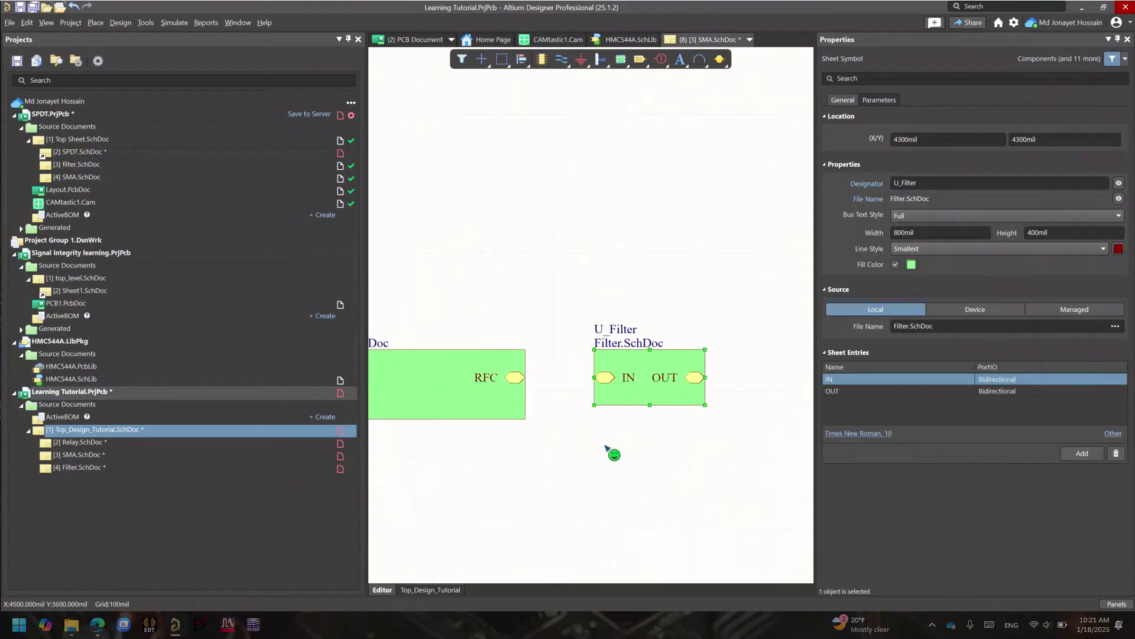
# Reduce the Relay sheet symbol's height to 400 mil by raising its lower edge.
pyautogui.click(500, 411)
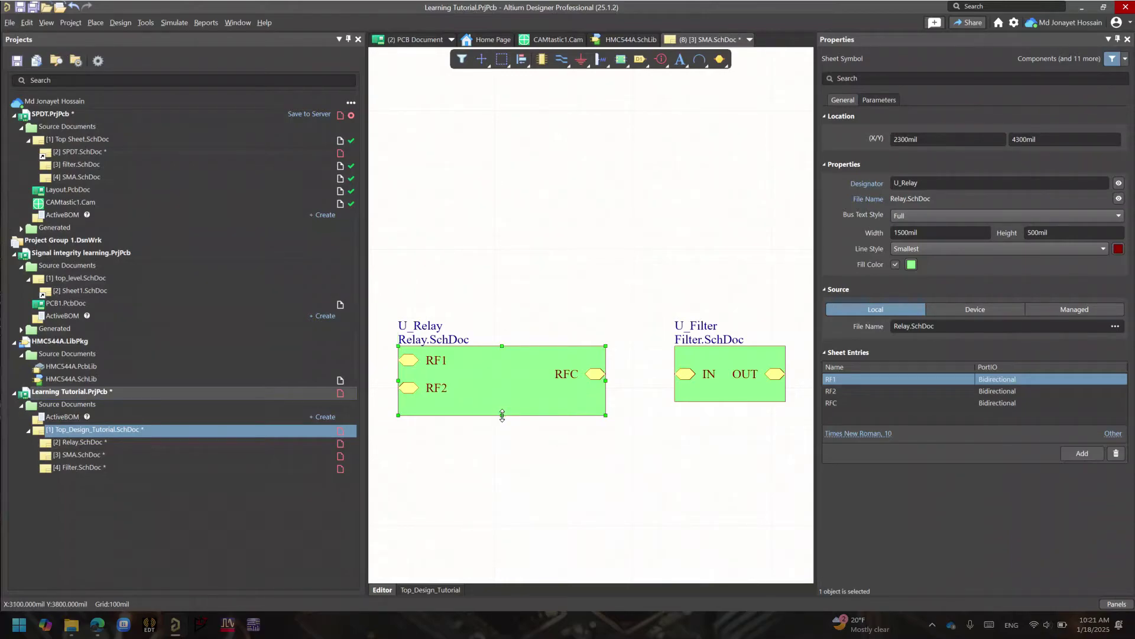
pyautogui.moveTo(502, 416); pyautogui.dragTo(505, 401)
pyautogui.moveTo(605, 464); pyautogui.dragTo(800, 434, button='right')
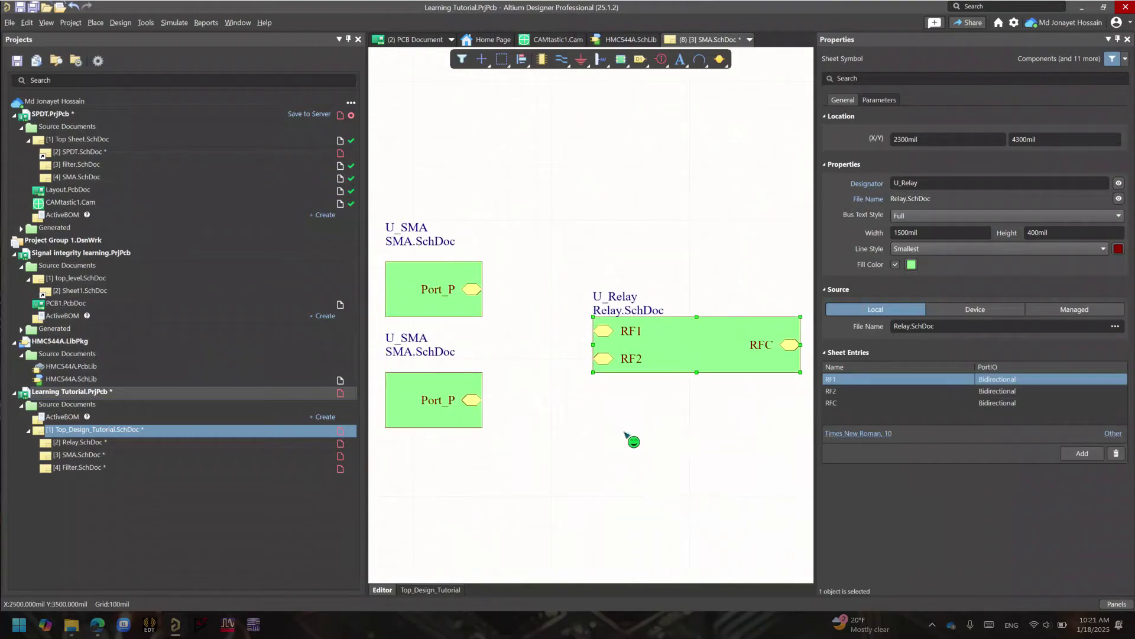
# Shift the Filter and Relay sheet symbols about 800 mil to the right, away from the SMA symbols.
pyautogui.keyDown('shift'); pyautogui.hscroll(2, 532, 439); pyautogui.keyUp('shift')
pyautogui.keyDown('ctrl'); pyautogui.scroll(-3, 570, 438); pyautogui.keyUp('ctrl')
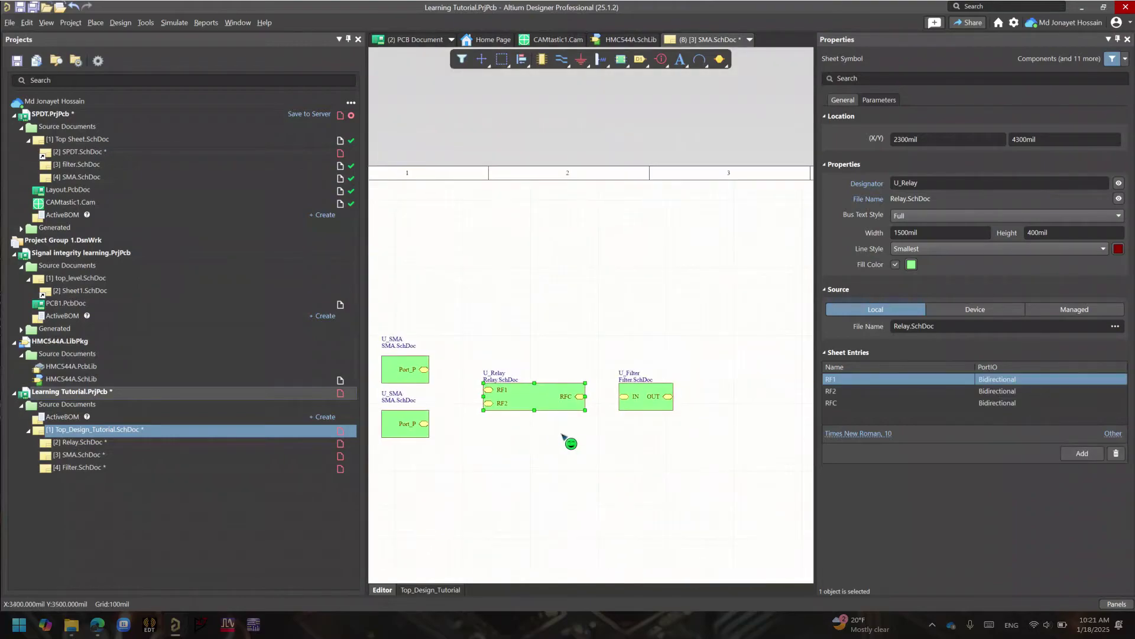
pyautogui.click(1127, 40)
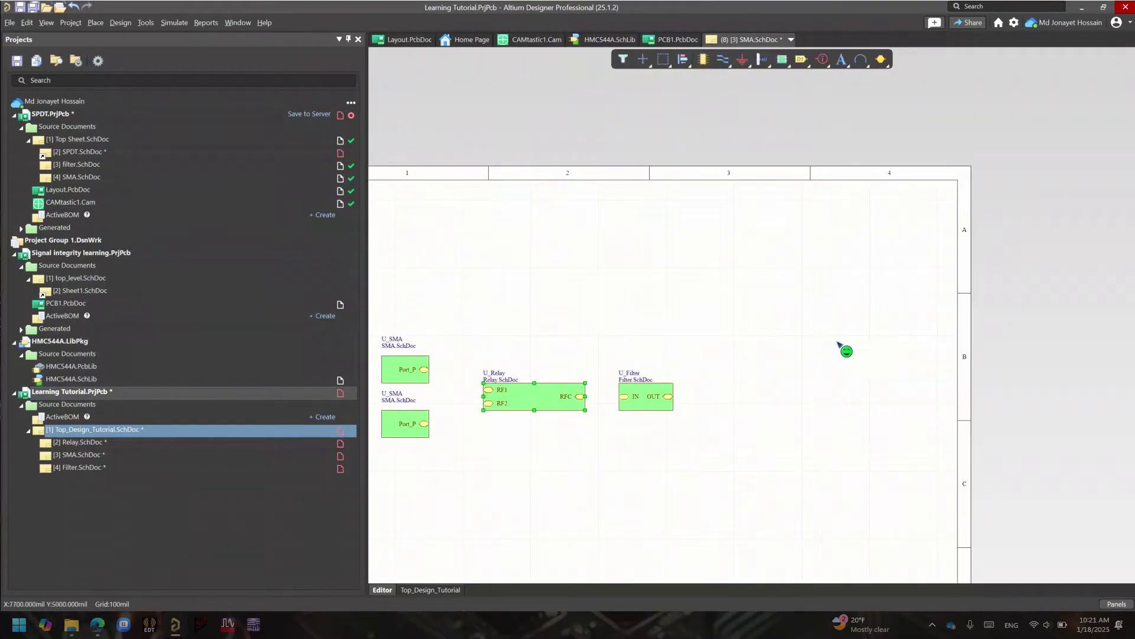
pyautogui.moveTo(653, 406); pyautogui.dragTo(680, 390)
pyautogui.moveTo(549, 394); pyautogui.dragTo(649, 388)
# Place a copy of the SMA sheet symbol to the right of the Filter symbol, flipped so that Port_P faces the Filter.
pyautogui.click(400, 368)
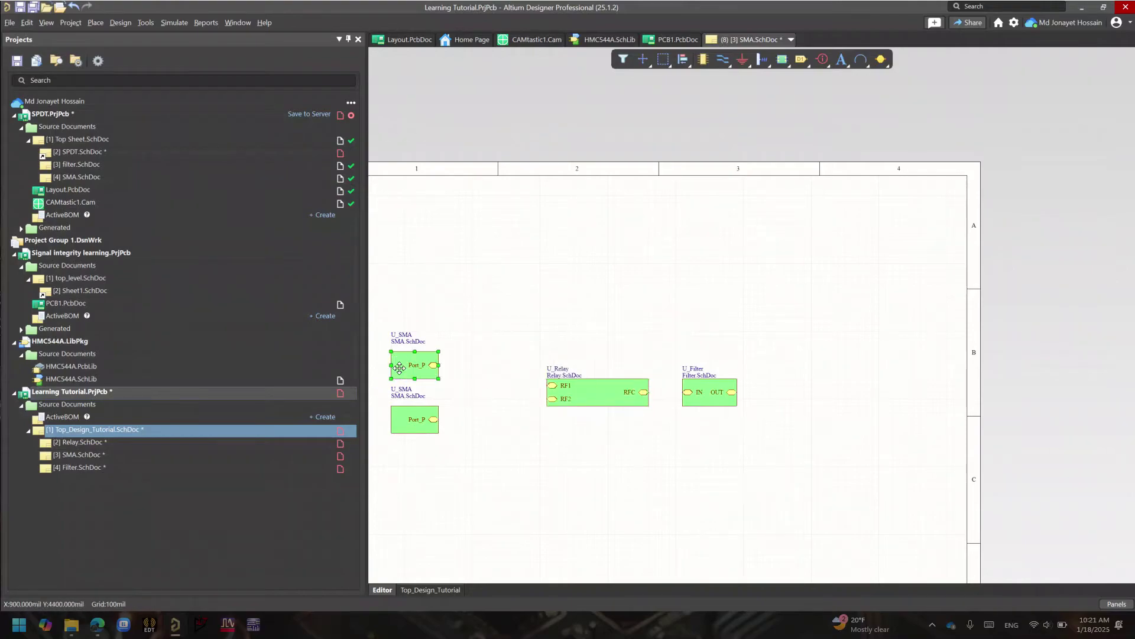
pyautogui.moveTo(434, 363); pyautogui.dragTo(814, 391)
pyautogui.press('space')
pyautogui.press('space')
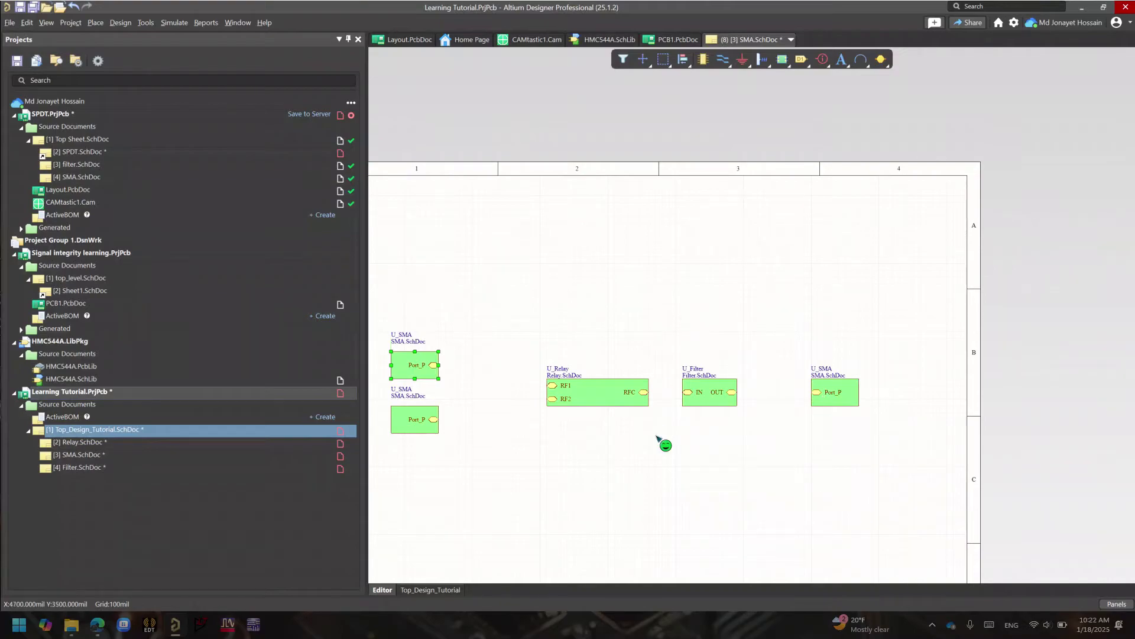
# Set the Relay sheet symbol's fill color to red.
pyautogui.doubleClick(607, 395)
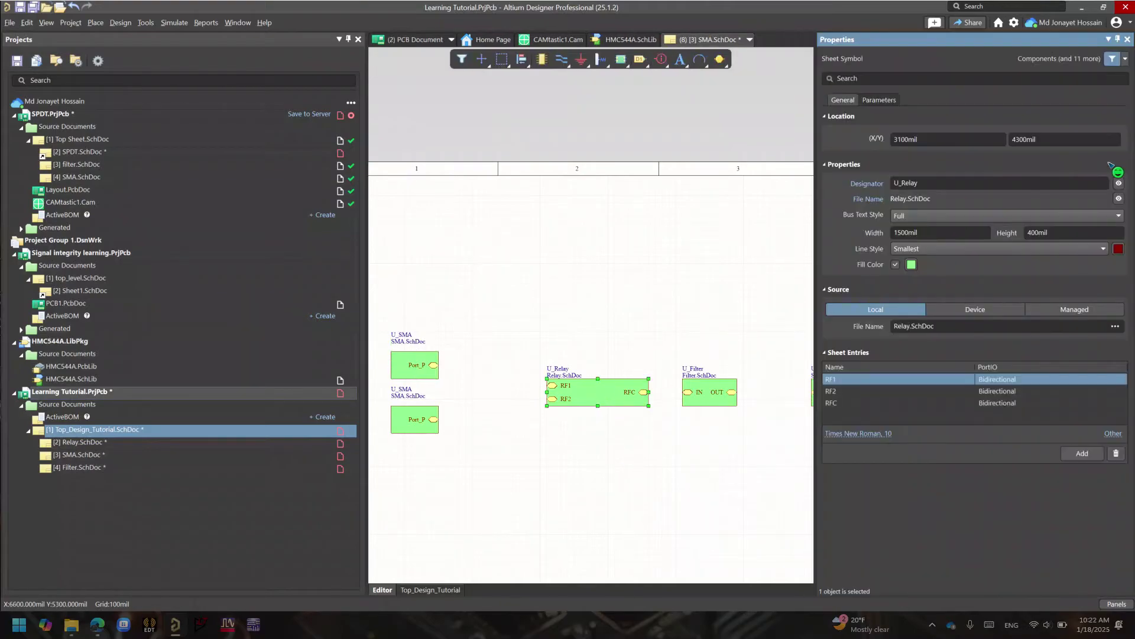
pyautogui.click(911, 264)
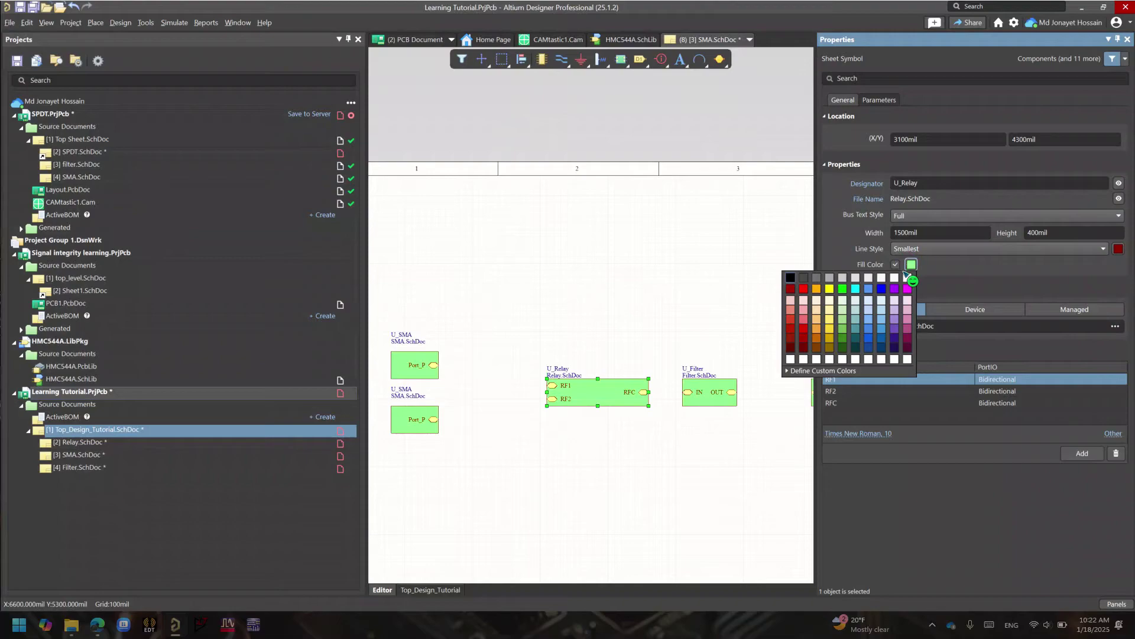
pyautogui.click(803, 289)
pyautogui.click(659, 301)
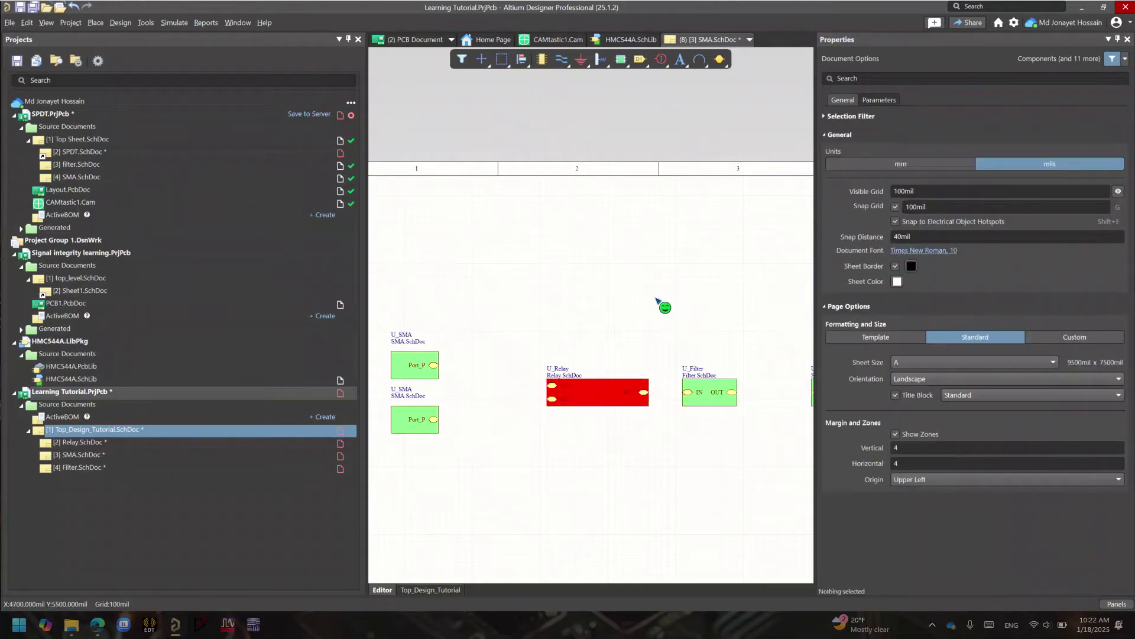
pyautogui.rightClick(353, 379)
pyautogui.click(482, 279)
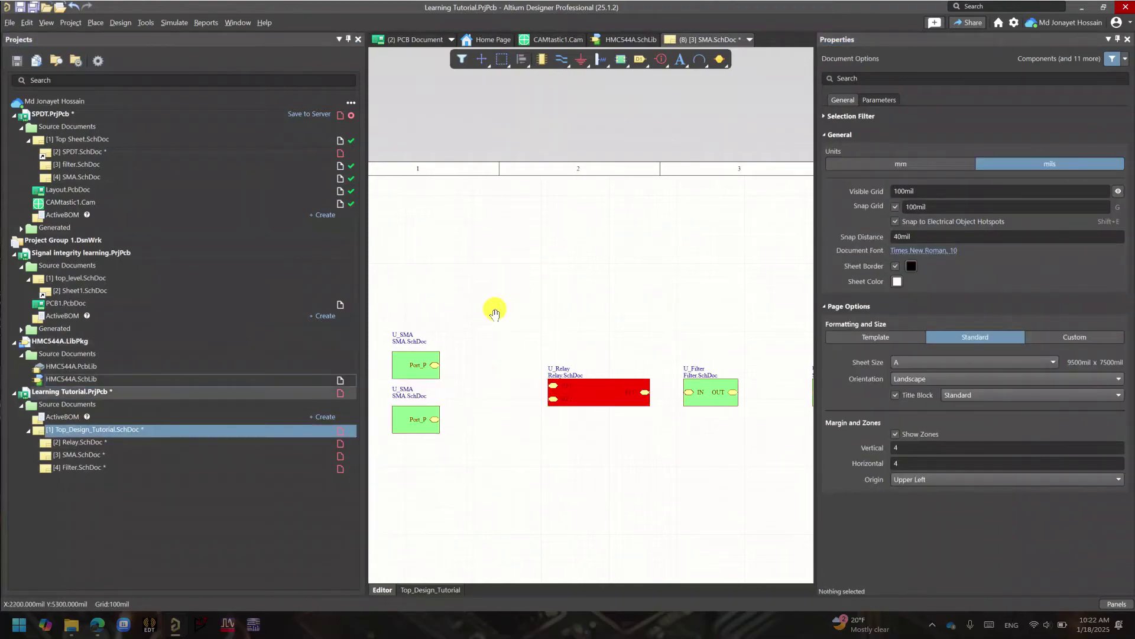
# Set the fill color of the upper SMA sheet symbol left of the Relay to gray.
pyautogui.moveTo(494, 309); pyautogui.dragTo(633, 286, button='right')
pyautogui.click(536, 342)
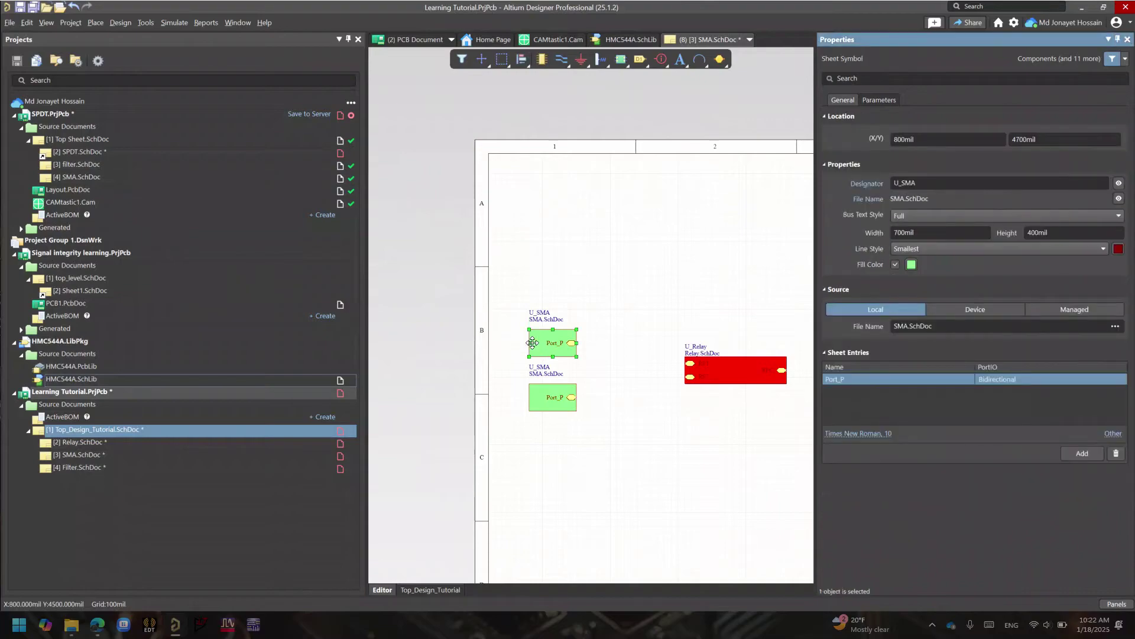
pyautogui.click(912, 265)
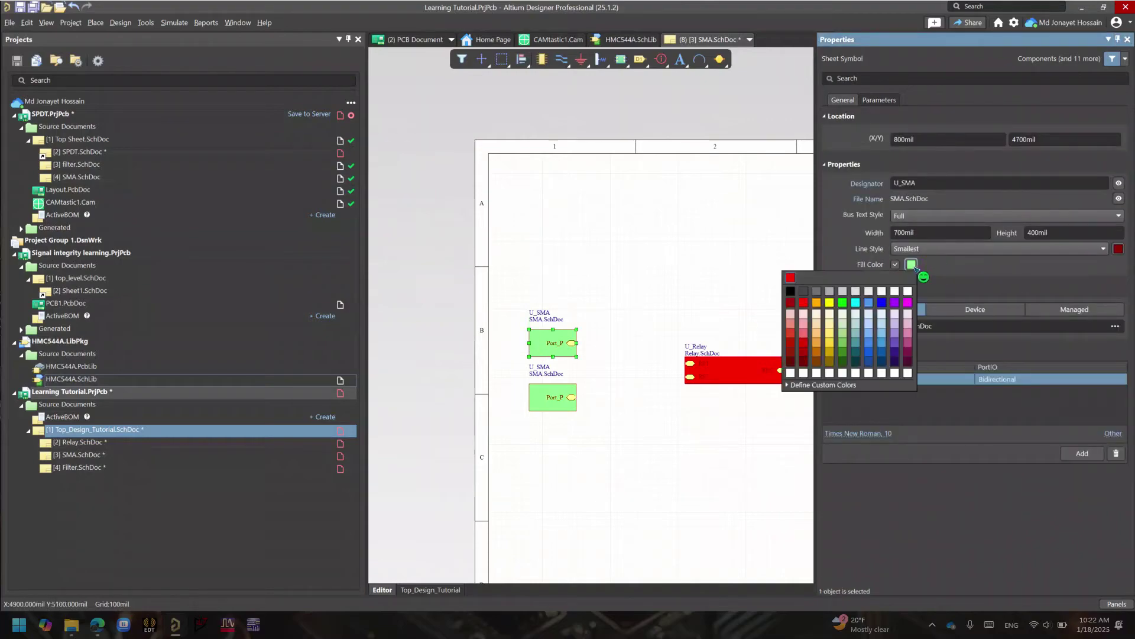
pyautogui.click(792, 293)
pyautogui.click(912, 266)
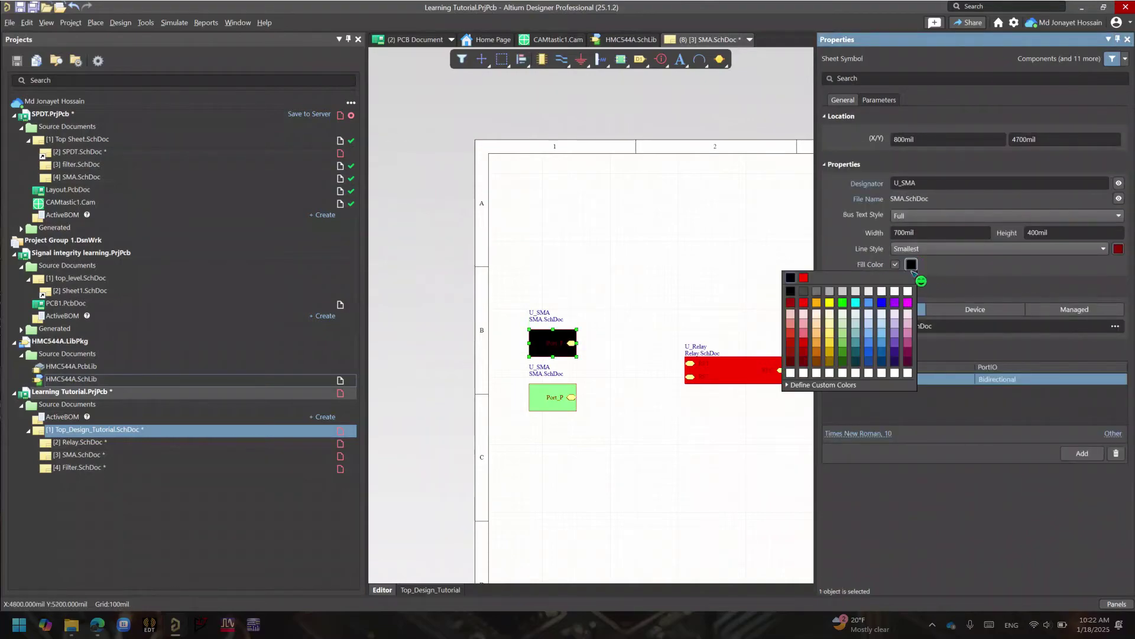
pyautogui.click(838, 294)
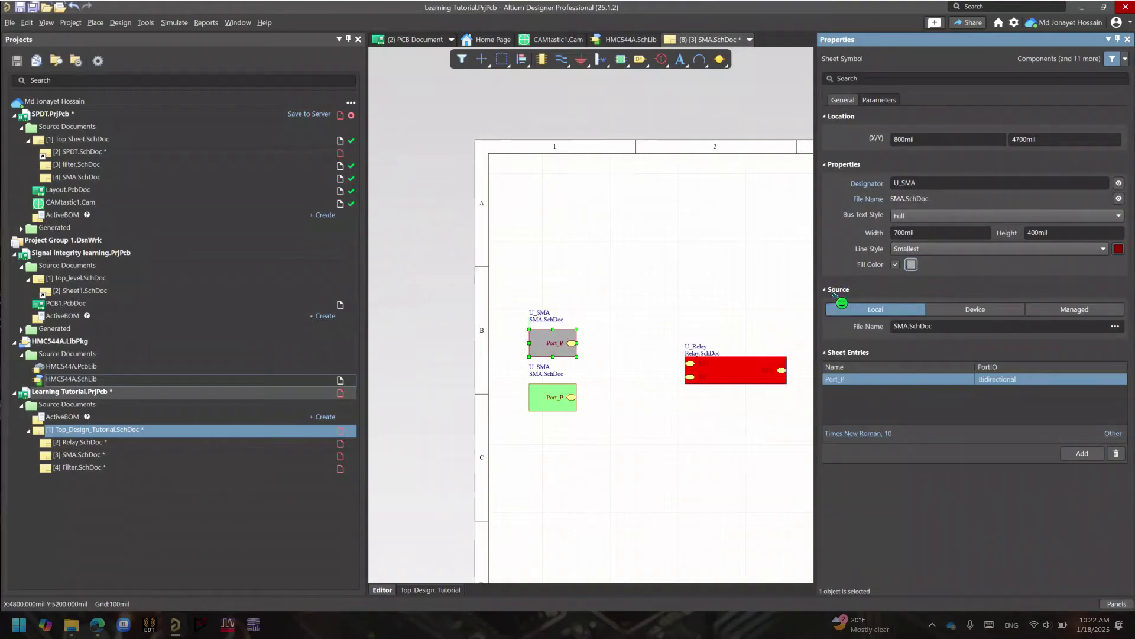
pyautogui.click(769, 273)
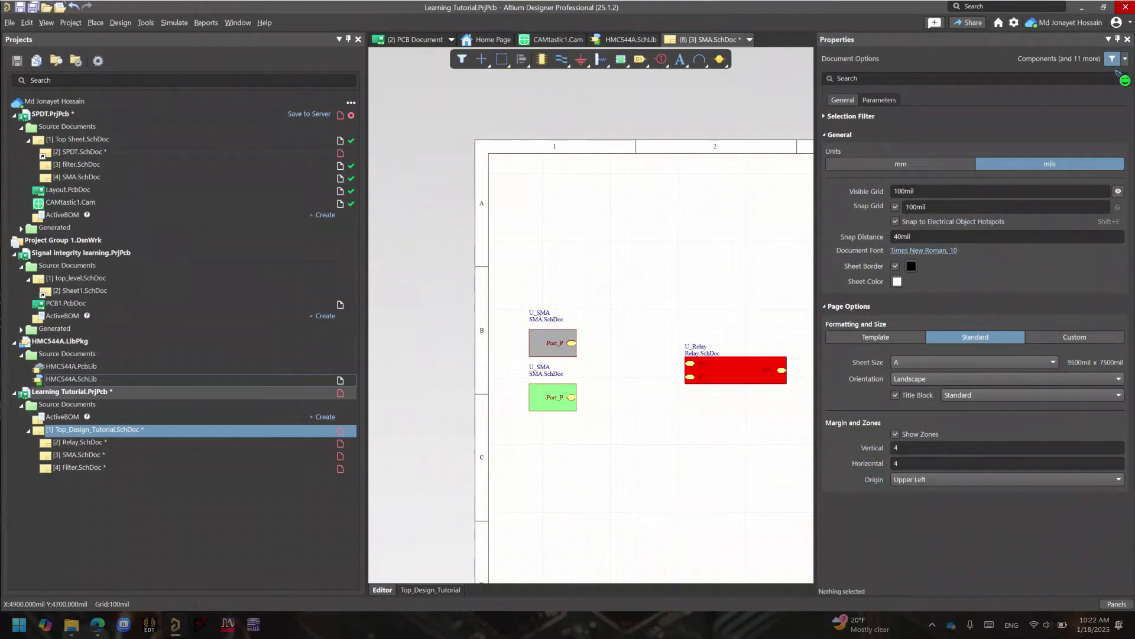
pyautogui.click(1127, 39)
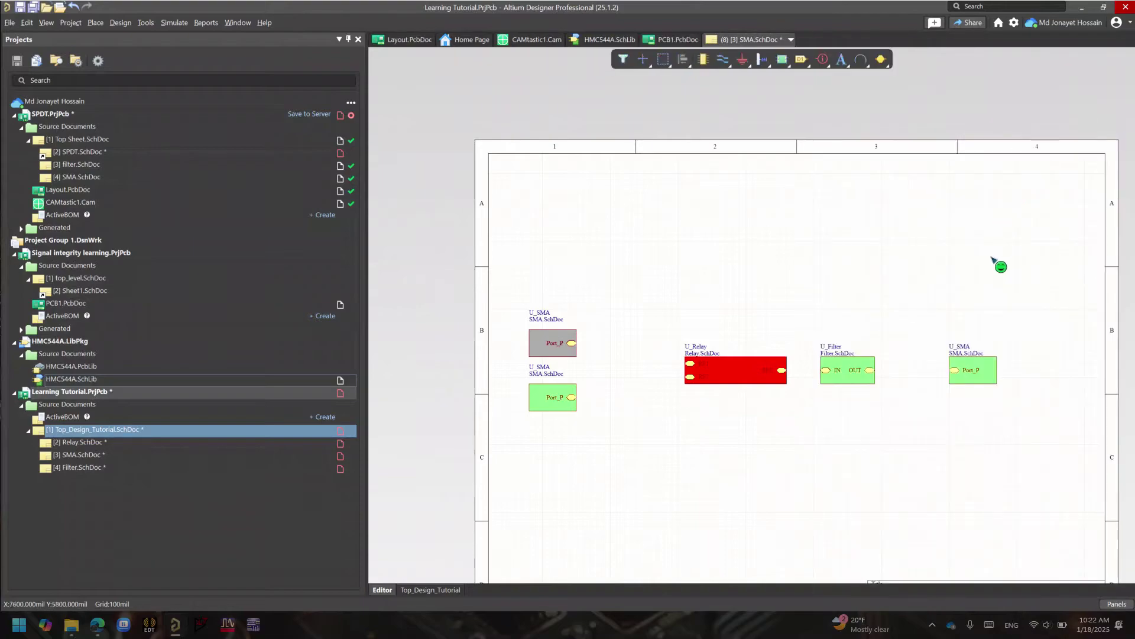
# Wire the Relay sheet symbol's RFC port to the Filter symbol's IN port.
pyautogui.moveTo(900, 379); pyautogui.dragTo(984, 318, button='right')
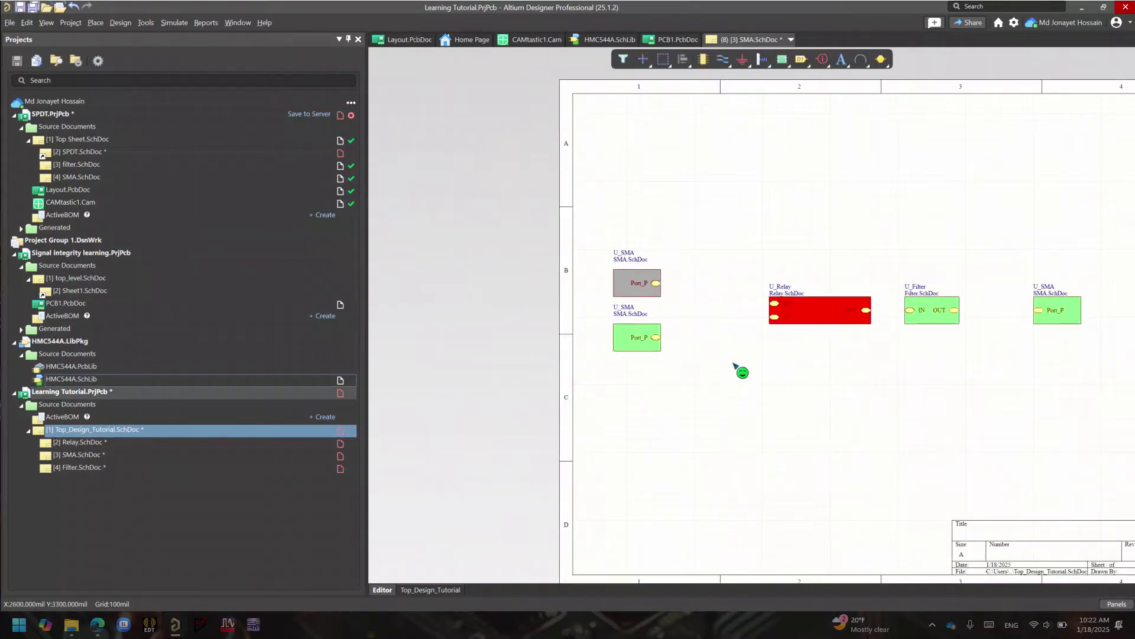
pyautogui.keyDown('ctrl'); pyautogui.scroll(2, 762, 329); pyautogui.keyUp('ctrl')
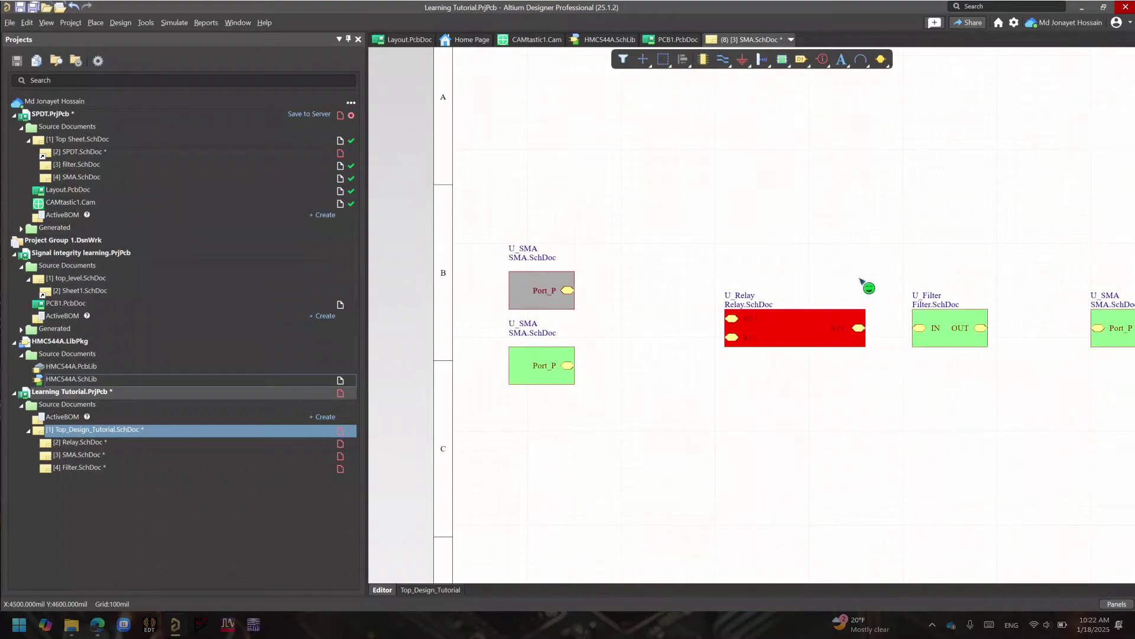
pyautogui.moveTo(1045, 329); pyautogui.dragTo(940, 299, button='right')
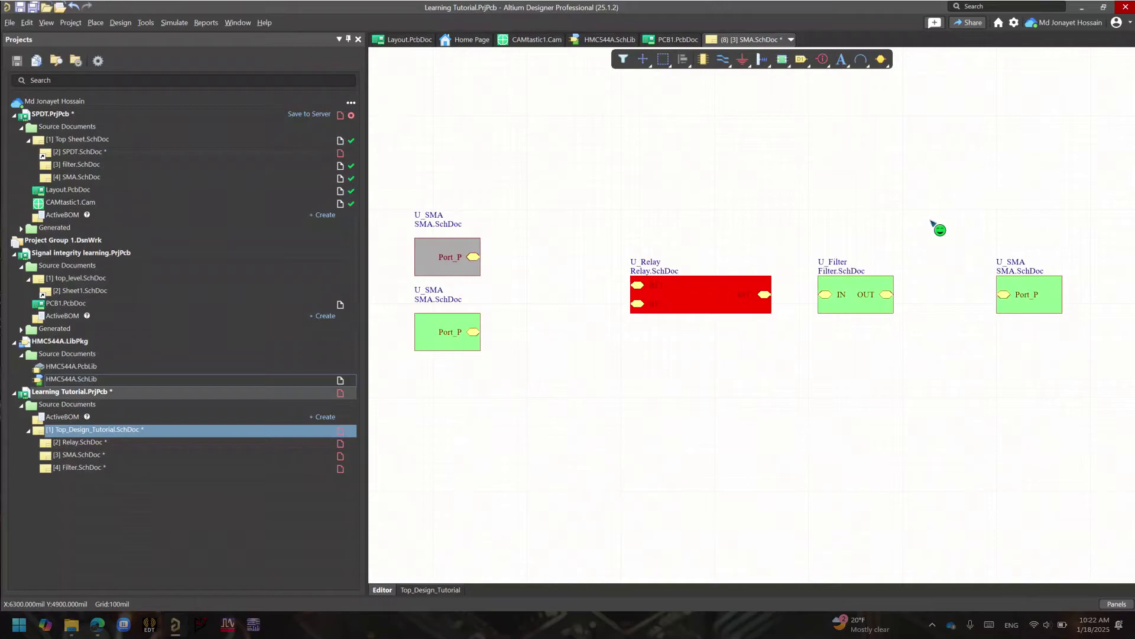
pyautogui.hotkey('ctrl', 'w')
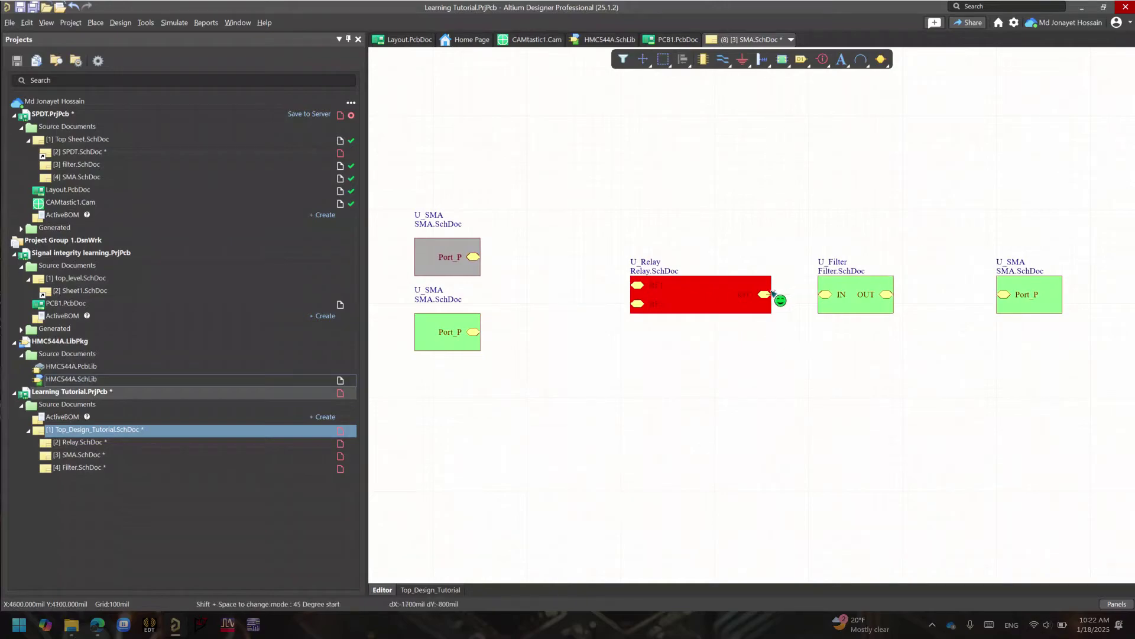
pyautogui.click(772, 294)
pyautogui.click(825, 294)
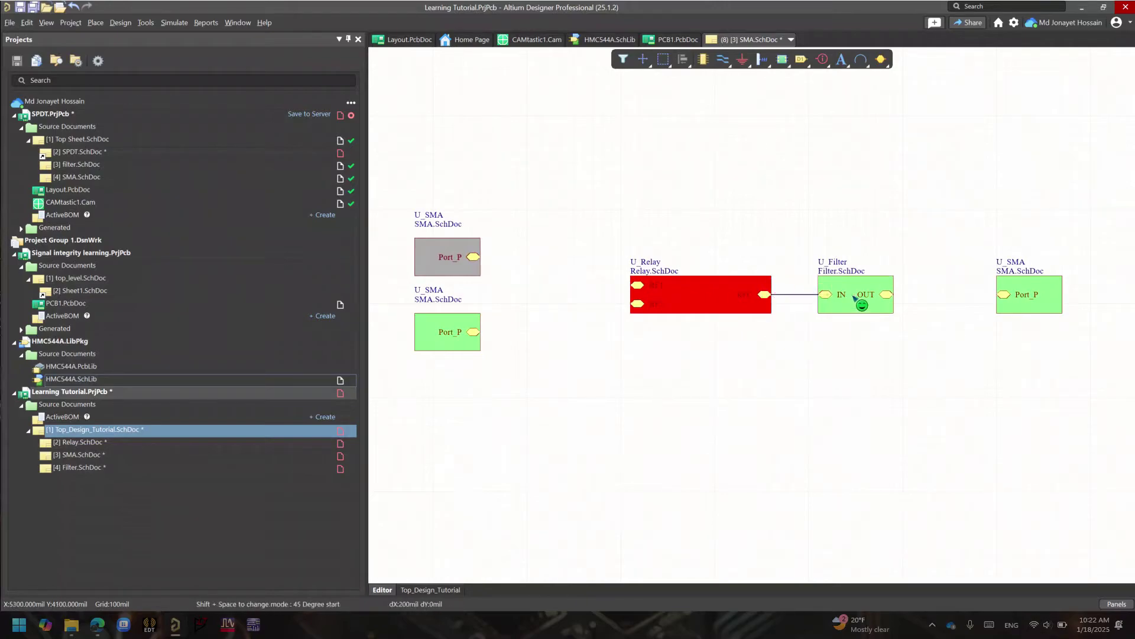
# Wire the Filter sheet symbol's OUT port to Port_P of the SMA symbol beside it, and finish wiring.
pyautogui.click(892, 292)
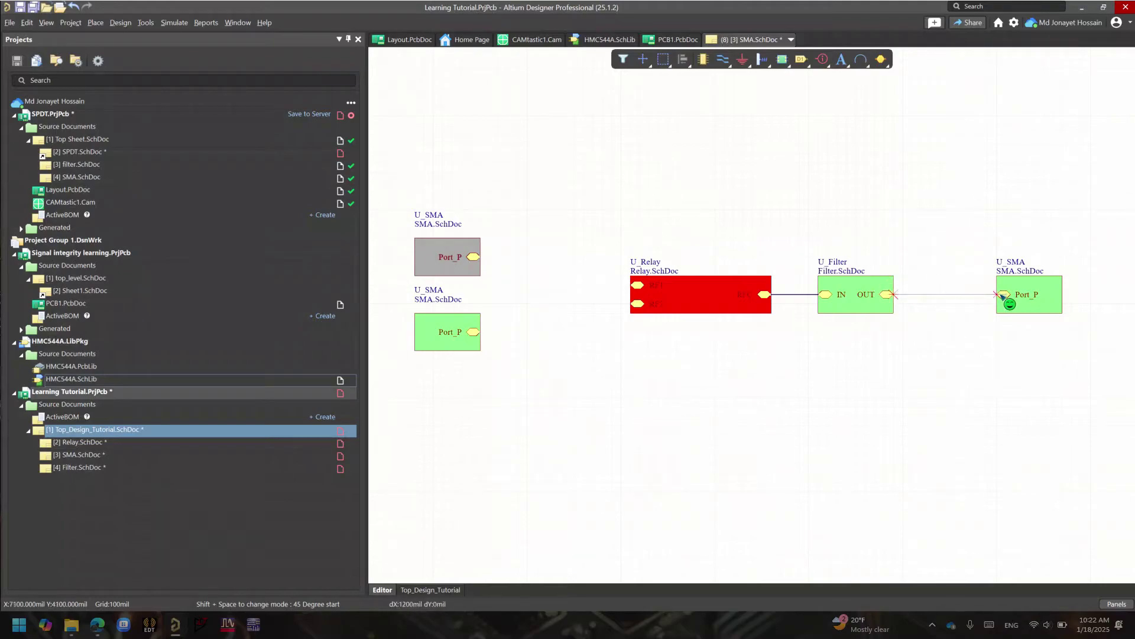
pyautogui.click(1003, 295)
pyautogui.rightClick(946, 221)
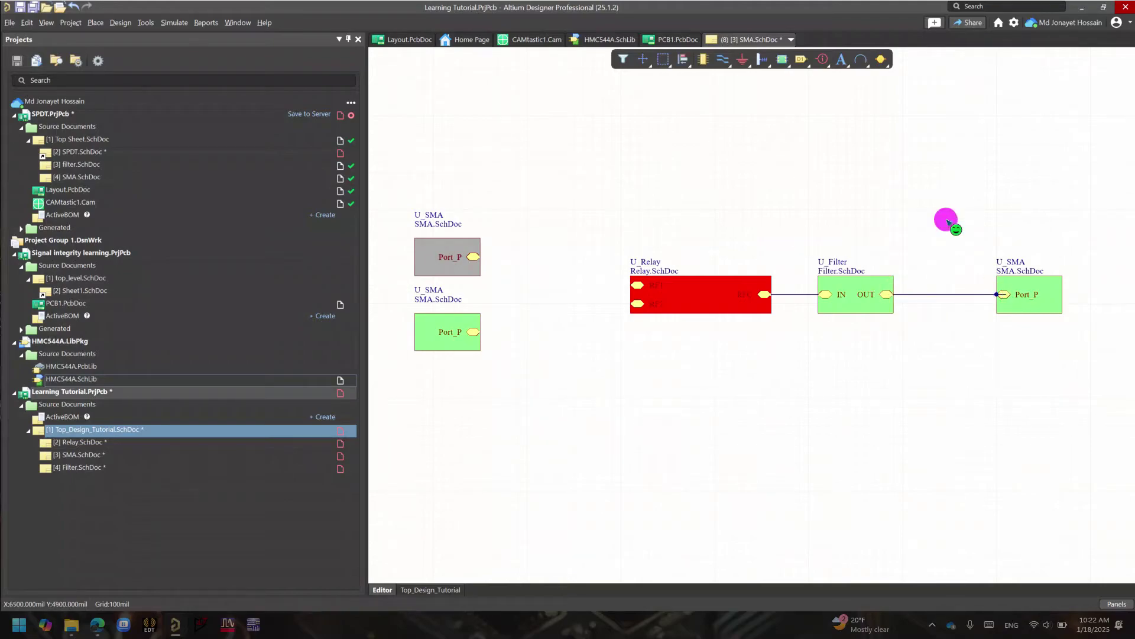
# Shorten the wire from the Filter's OUT port so it ends at the edge of the SMA sheet symbol.
pyautogui.keyDown('ctrl'); pyautogui.scroll(3, 991, 242); pyautogui.keyUp('ctrl')
pyautogui.click(1008, 395)
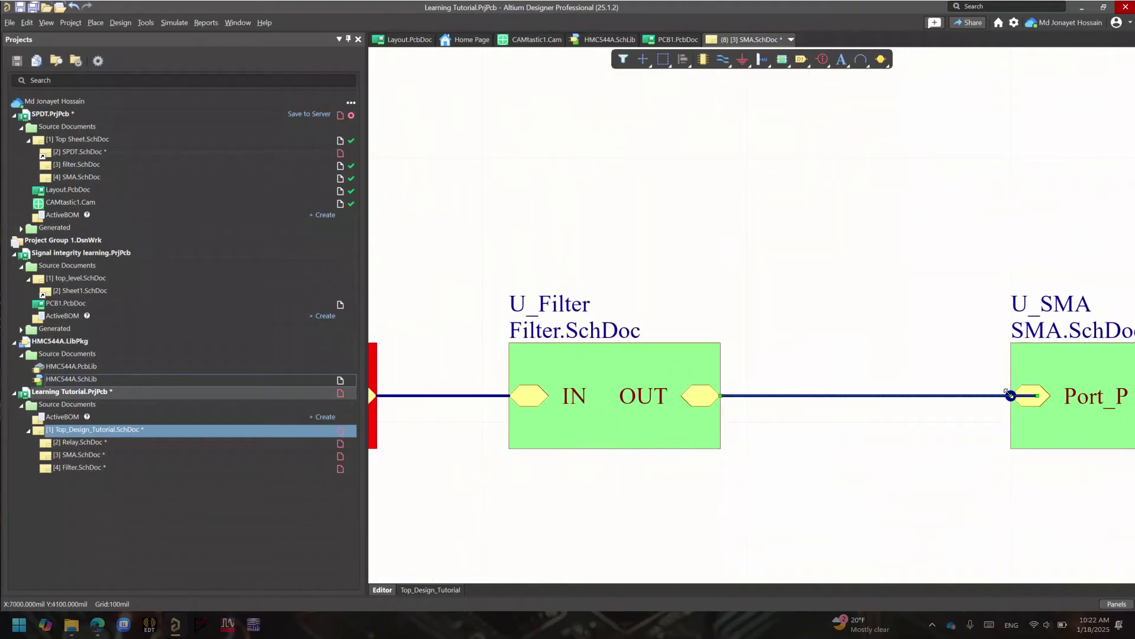
pyautogui.moveTo(1033, 397); pyautogui.dragTo(1011, 396)
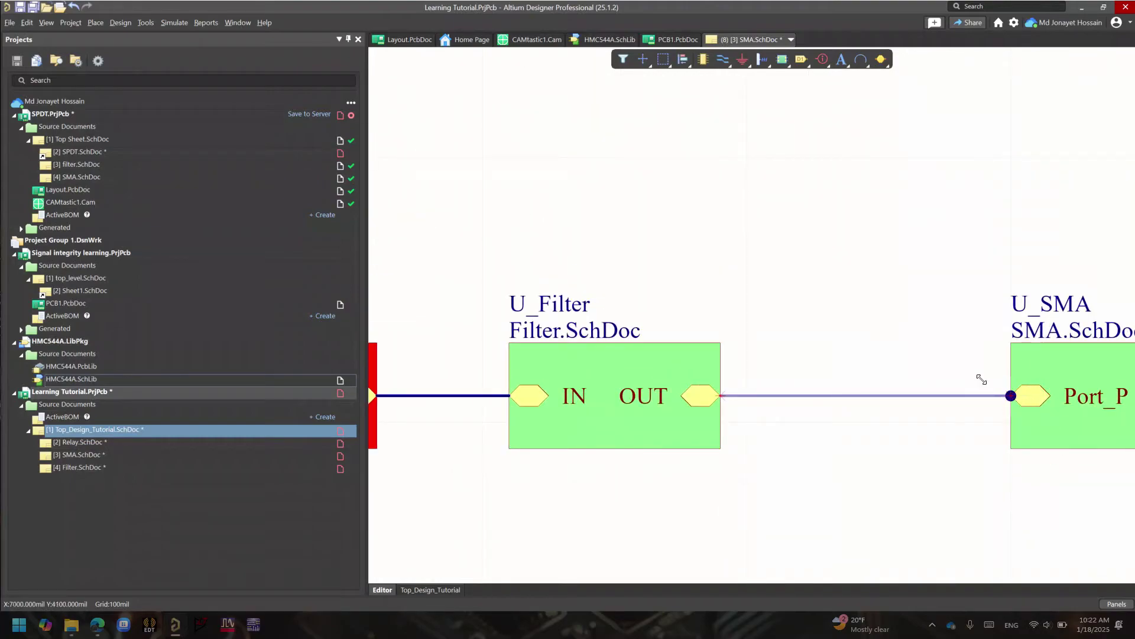
pyautogui.moveTo(928, 311); pyautogui.dragTo(1031, 241, button='right')
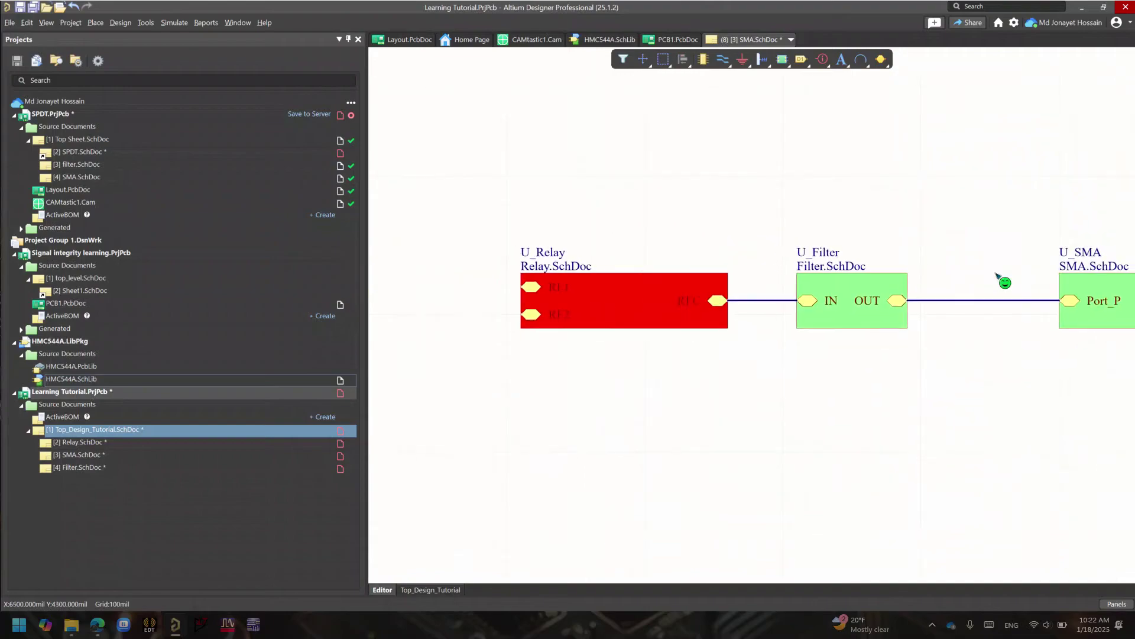
pyautogui.keyDown('ctrl'); pyautogui.scroll(-2, 1001, 281); pyautogui.keyUp('ctrl')
pyautogui.moveTo(795, 348); pyautogui.dragTo(950, 366, button='right')
pyautogui.moveTo(817, 376); pyautogui.dragTo(1012, 364, button='right')
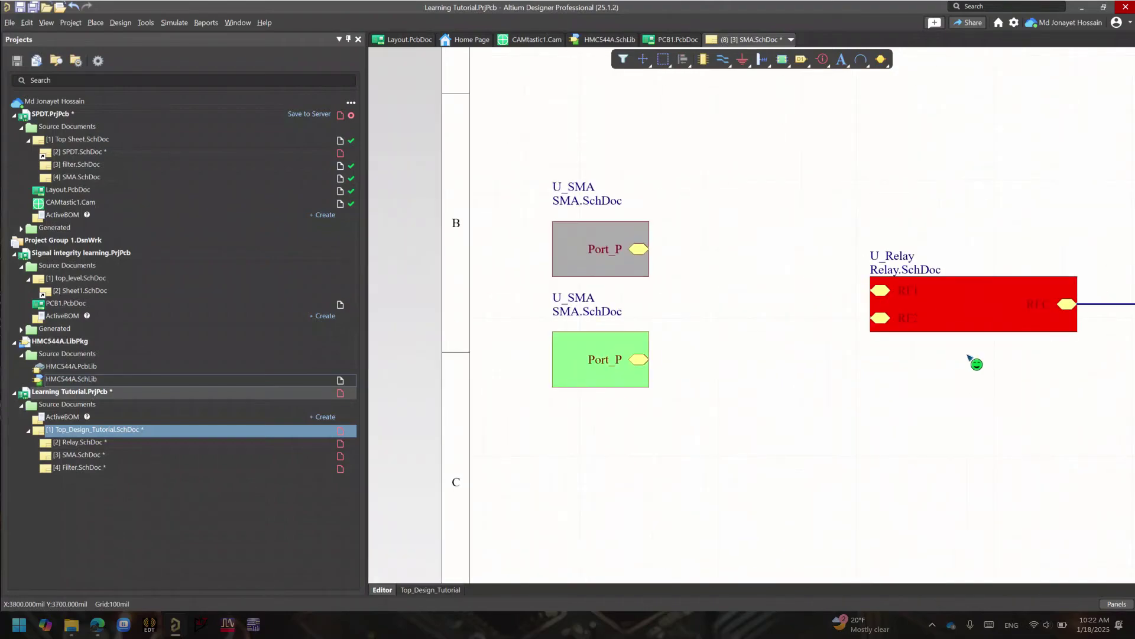
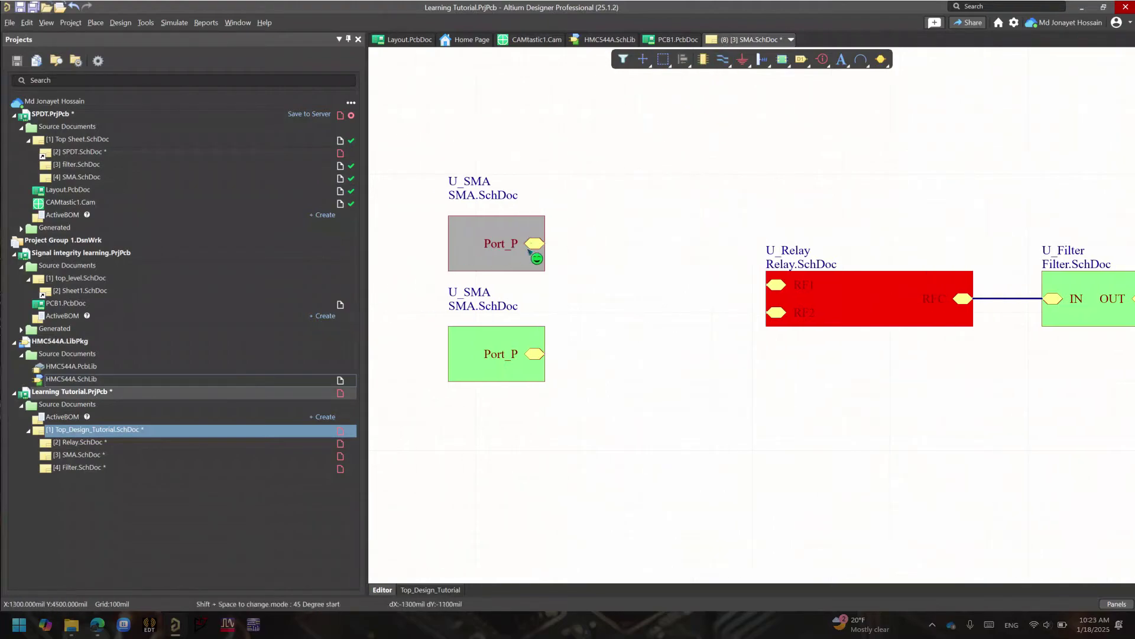
# Draw short wire stubs from Port_P of both SMA sheet symbols beside the Relay's RF1 and RF2 side.
pyautogui.click(544, 243)
pyautogui.click(587, 243)
pyautogui.rightClick(582, 341)
pyautogui.click(545, 353)
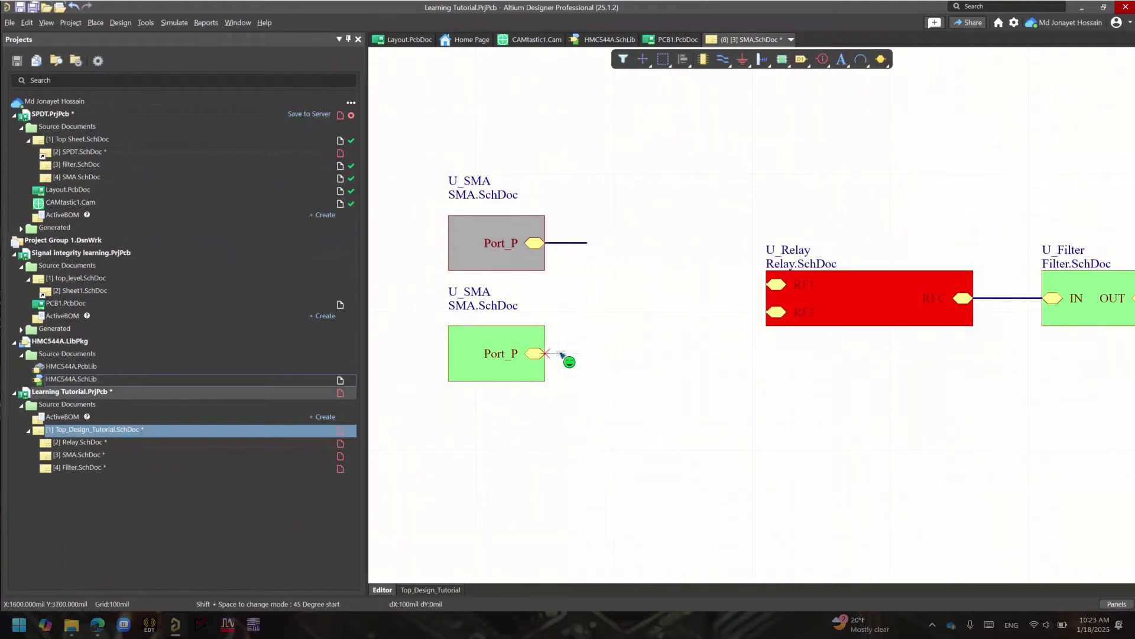
pyautogui.click(587, 353)
pyautogui.rightClick(615, 355)
pyautogui.rightClick(686, 136)
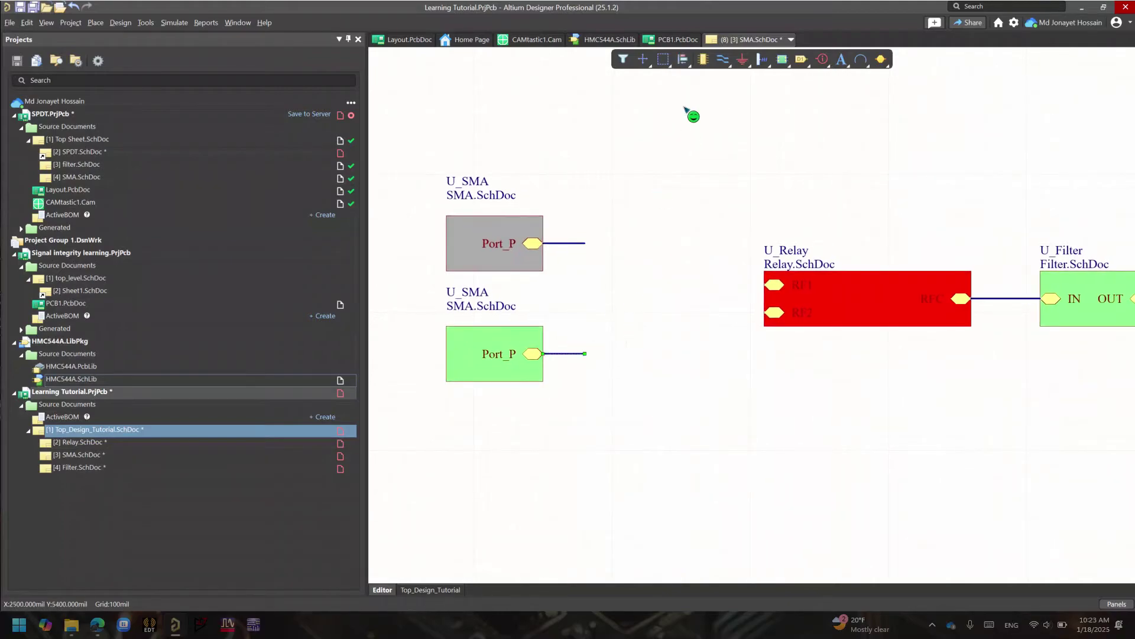
# Place bus entries at the free ends of both SMA wire stubs, angled towards each other.
pyautogui.click(722, 60)
pyautogui.click(751, 114)
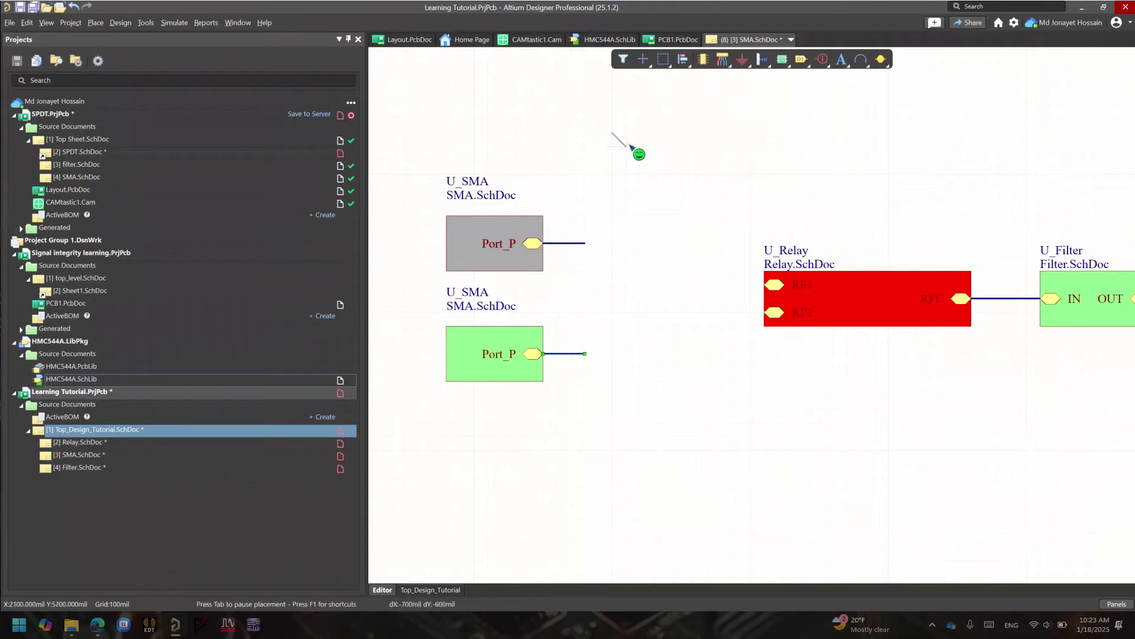
pyautogui.click(599, 256)
pyautogui.press('space')
pyautogui.click(598, 339)
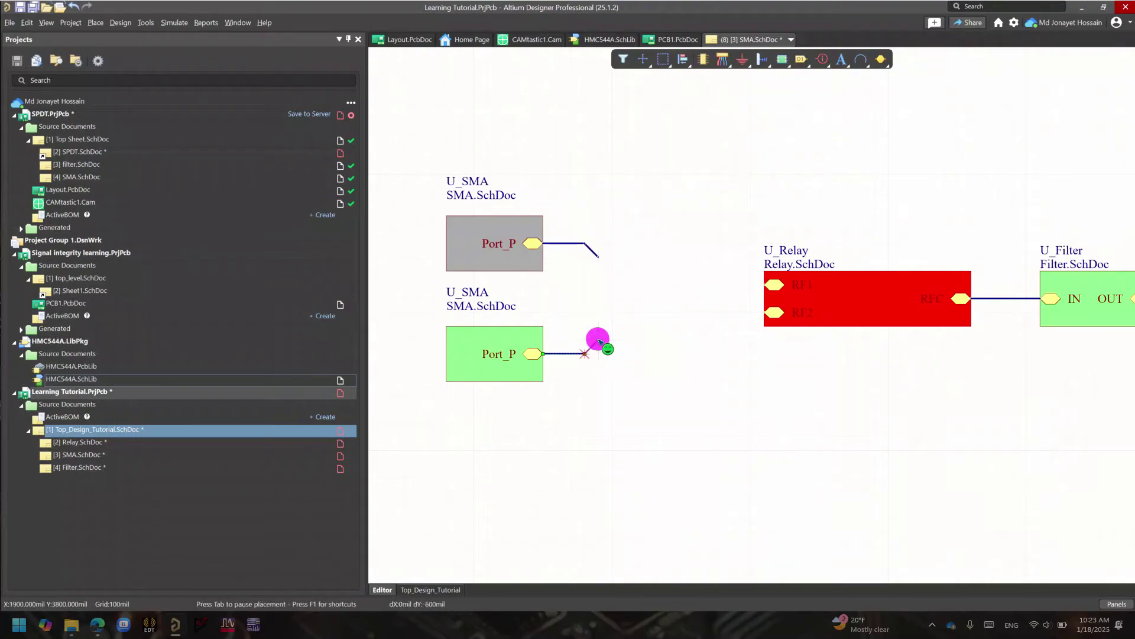
pyautogui.press('Escape')
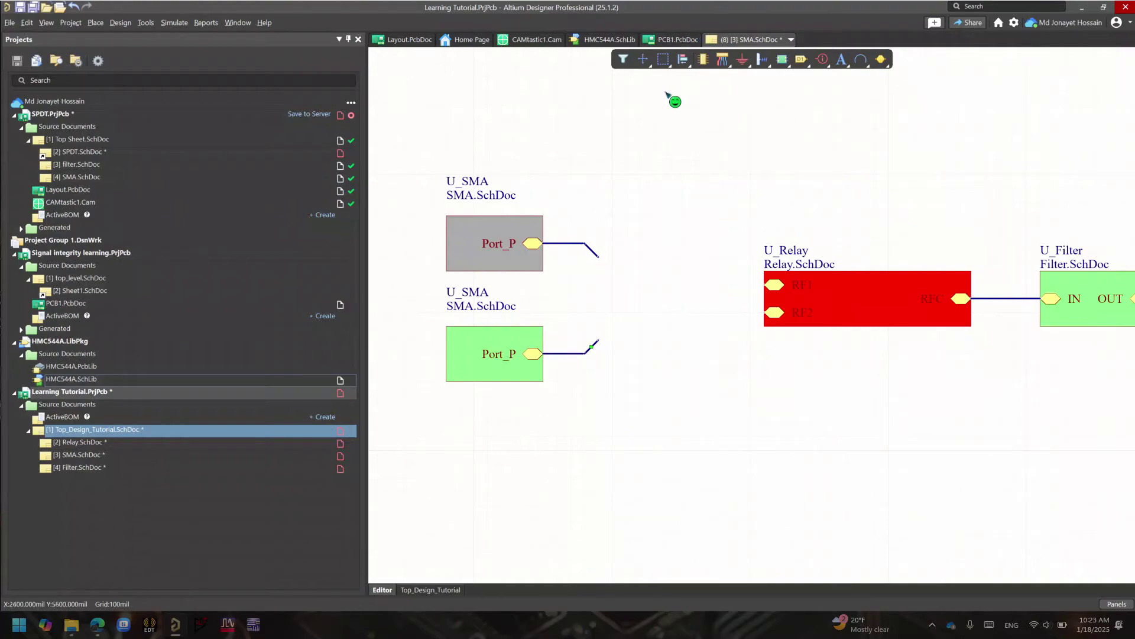
# Draw short wire stubs outward from the Relay sheet symbol's RF1 and RF2 ports.
pyautogui.hotkey('ctrl', 'w')
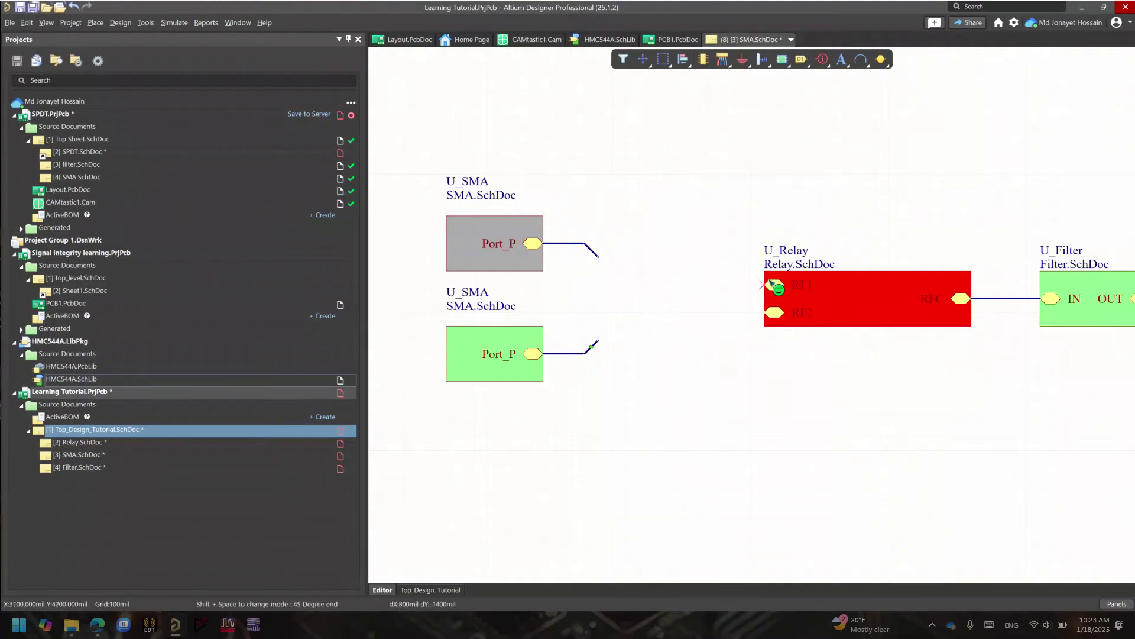
pyautogui.click(748, 283)
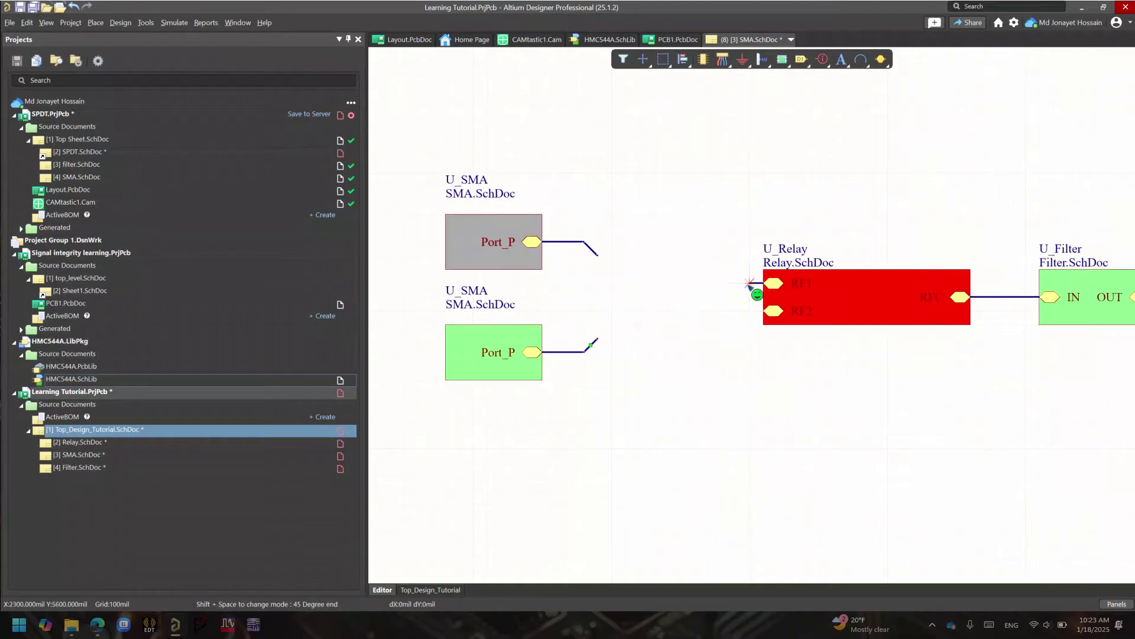
pyautogui.click(763, 311)
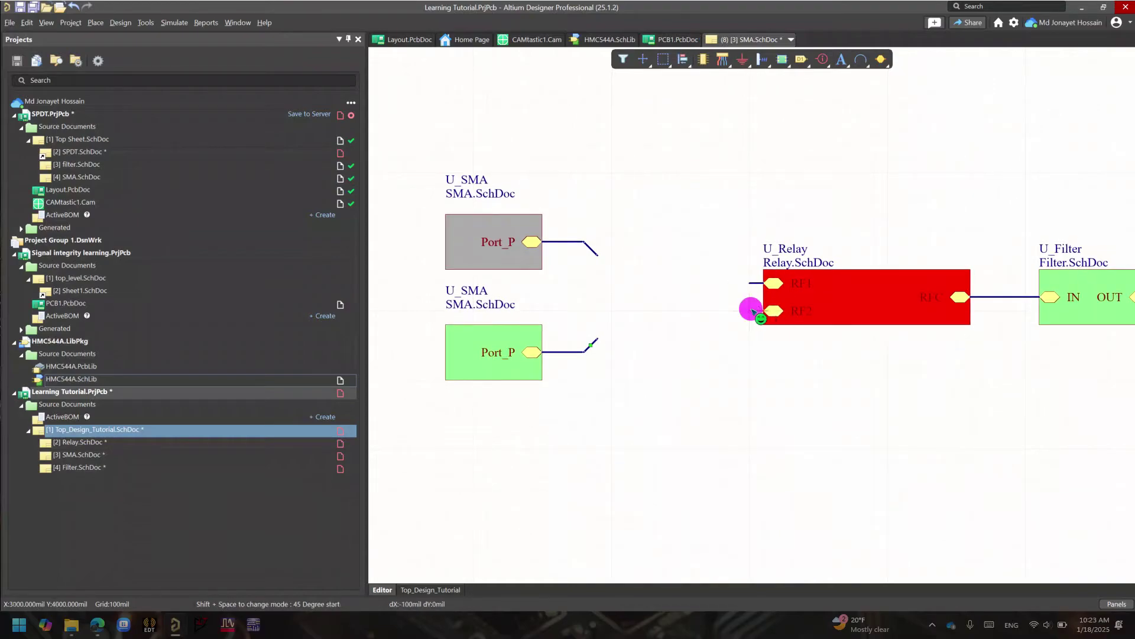
pyautogui.click(749, 310)
pyautogui.rightClick(748, 310)
pyautogui.press('Escape')
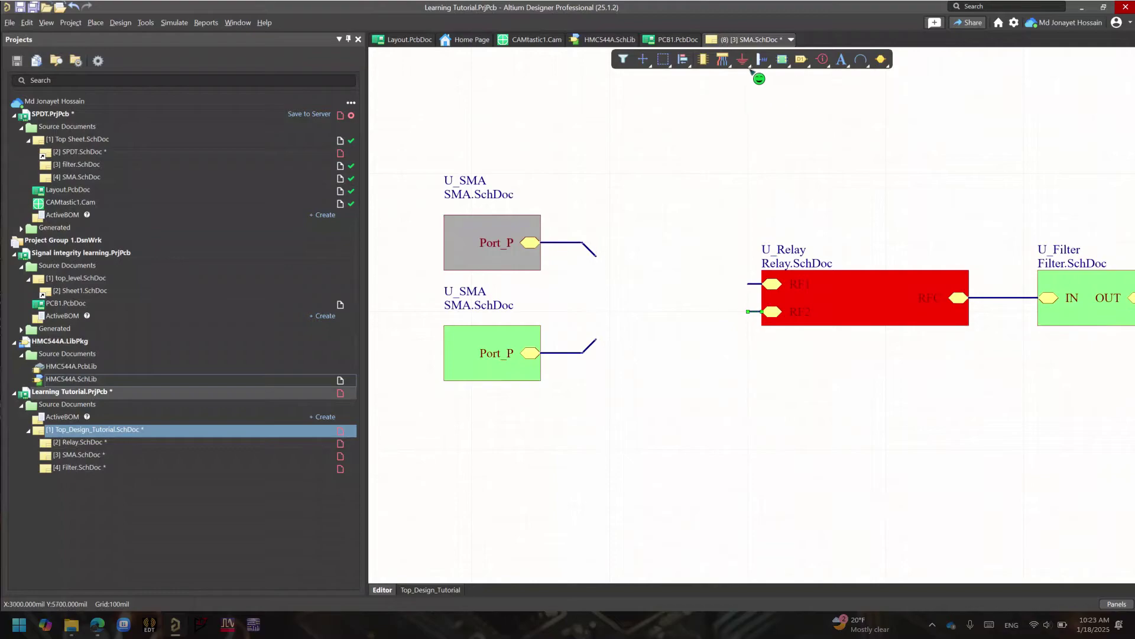
# Place bus entries at the free ends of the Relay's RF1 and RF2 wire stubs, angled away from each other.
pyautogui.click(724, 60)
pyautogui.click(748, 113)
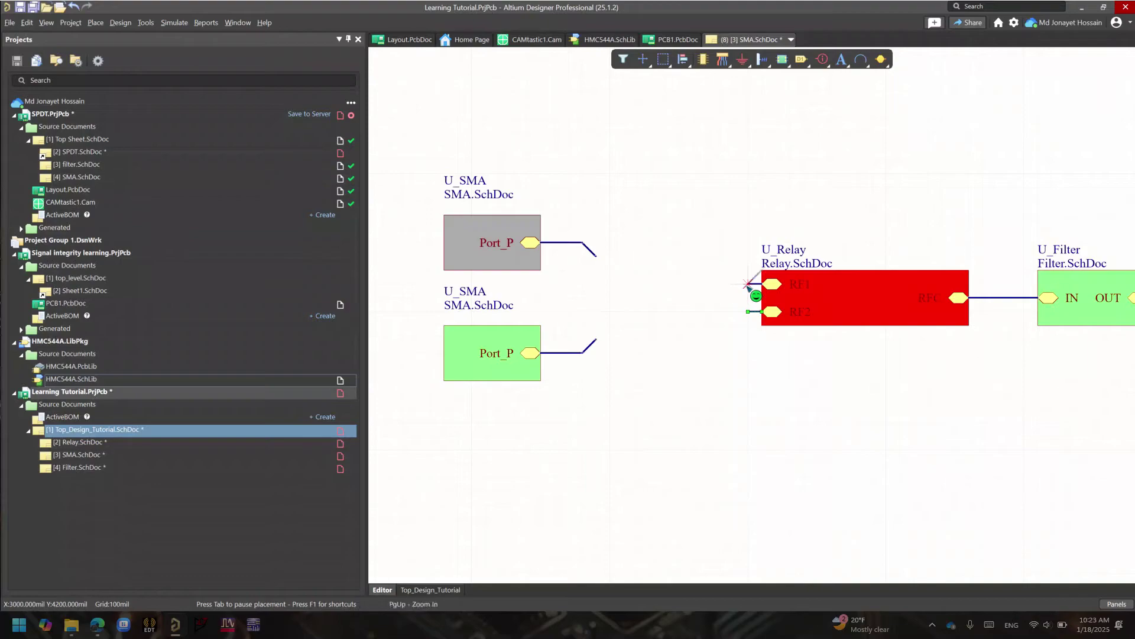
pyautogui.click(748, 284)
pyautogui.click(748, 311)
pyautogui.press('Escape')
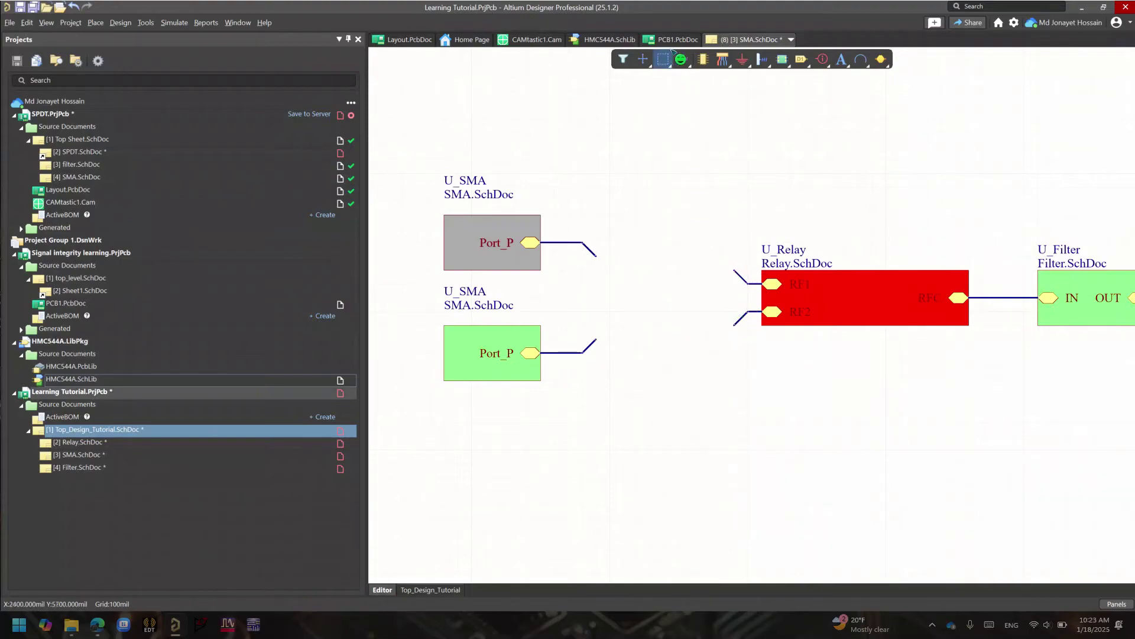
# Draw a bus linking the two SMA bus entries to the bus entries of the Relay's RF1 and RF2 ports.
pyautogui.click(723, 59)
pyautogui.click(755, 103)
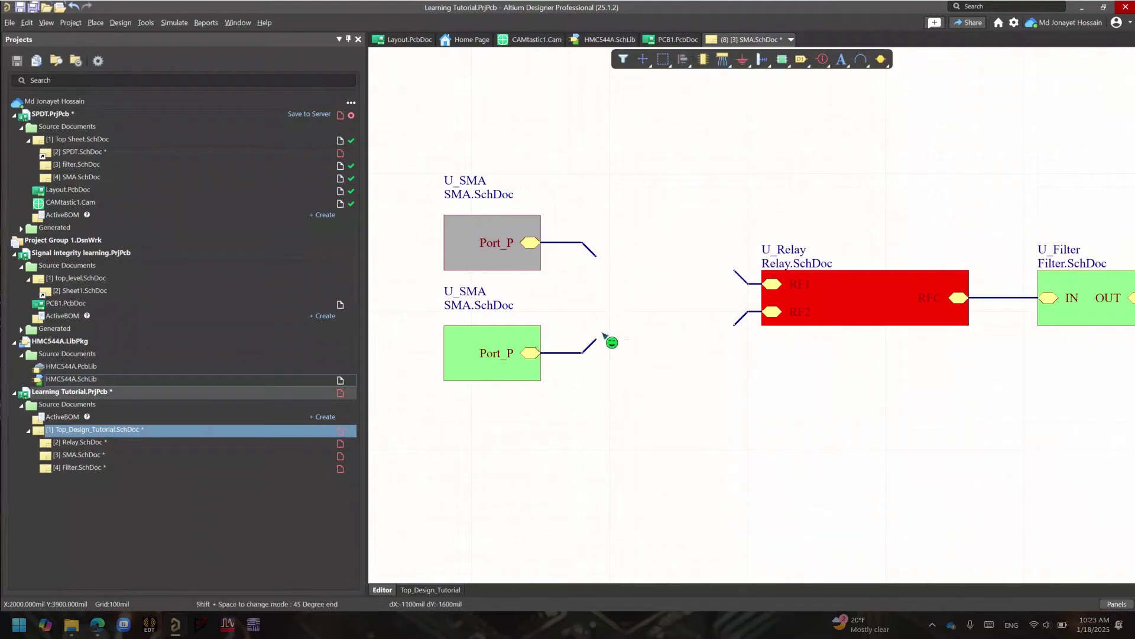
pyautogui.click(596, 339)
pyautogui.click(596, 256)
pyautogui.click(734, 271)
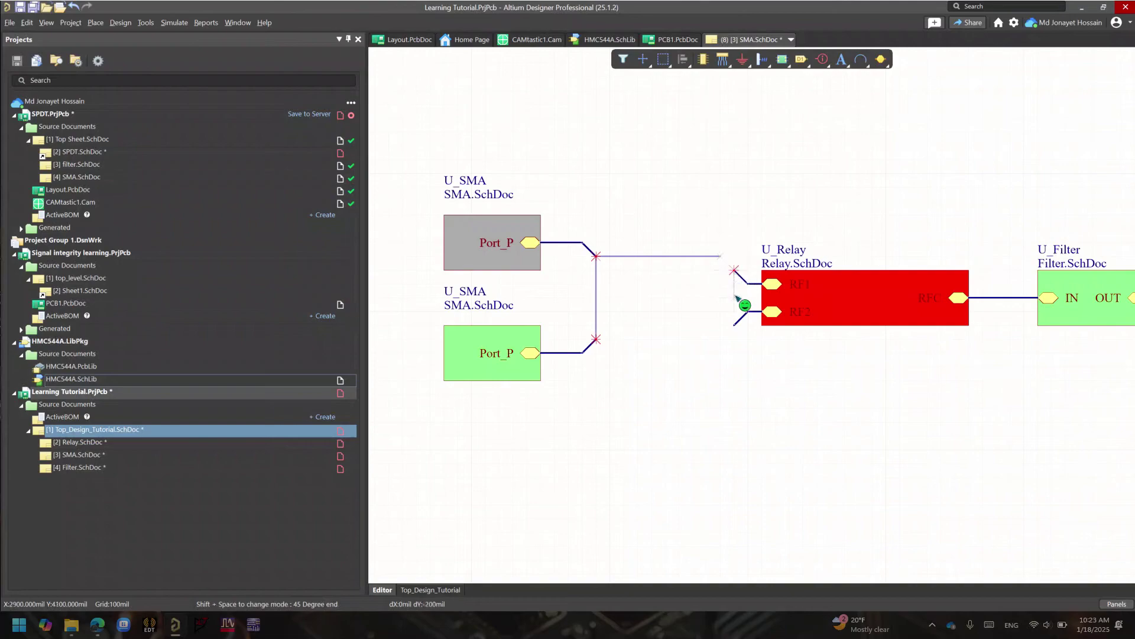
pyautogui.rightClick(736, 324)
pyautogui.click(734, 324)
pyautogui.click(734, 271)
pyautogui.rightClick(697, 152)
pyautogui.keyDown('ctrl'); pyautogui.scroll(-3, 698, 152); pyautogui.keyUp('ctrl')
pyautogui.keyDown('ctrl'); pyautogui.scroll(-2, 698, 152); pyautogui.keyUp('ctrl')
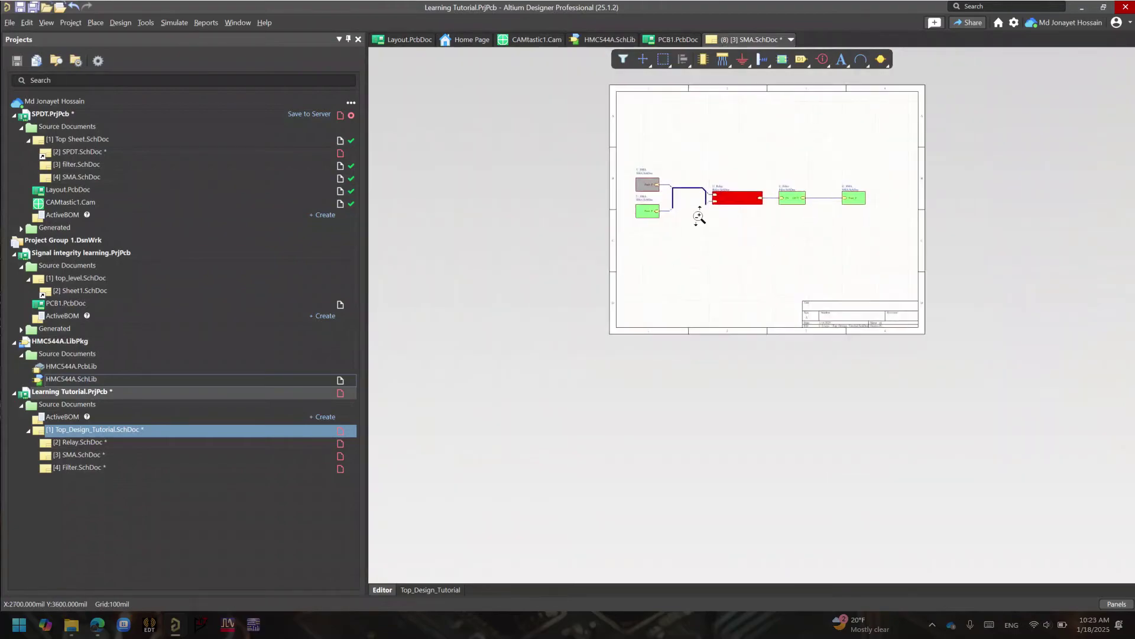
pyautogui.keyDown('ctrl'); pyautogui.scroll(4, 699, 210); pyautogui.keyUp('ctrl')
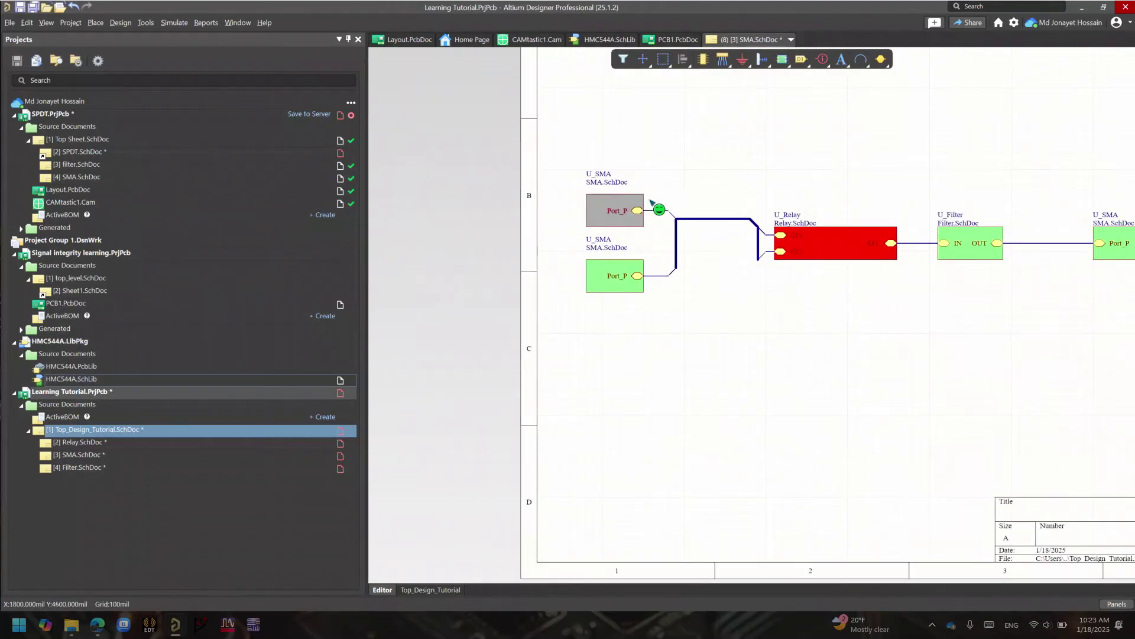
pyautogui.moveTo(836, 295); pyautogui.dragTo(735, 317, button='right')
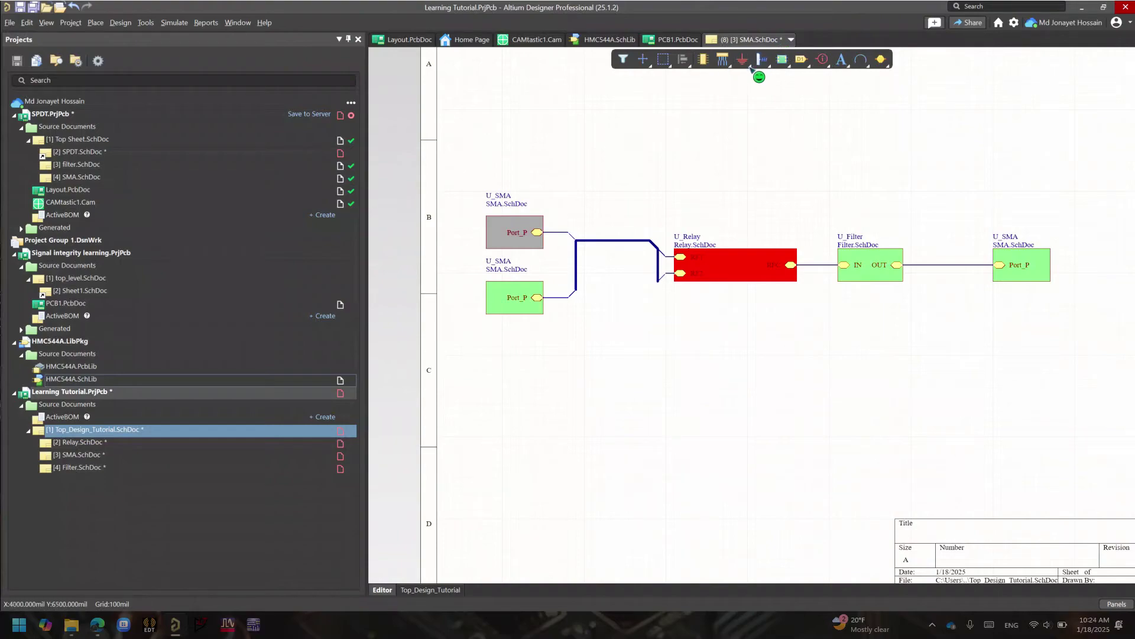
pyautogui.click(726, 58)
pyautogui.click(744, 129)
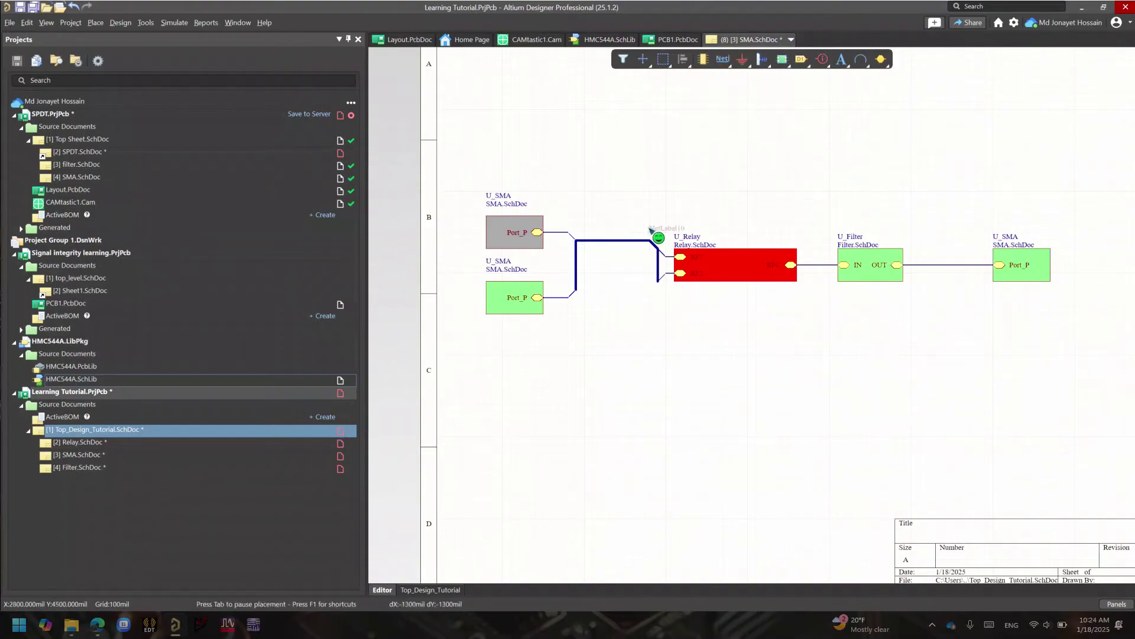
pyautogui.click(551, 232)
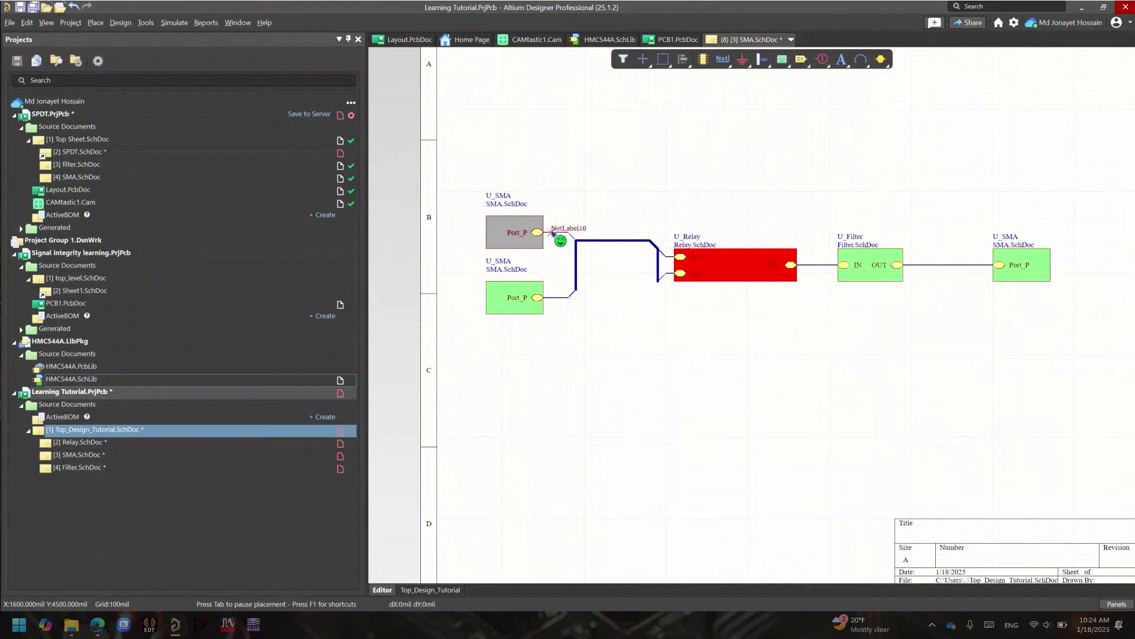
pyautogui.rightClick(607, 219)
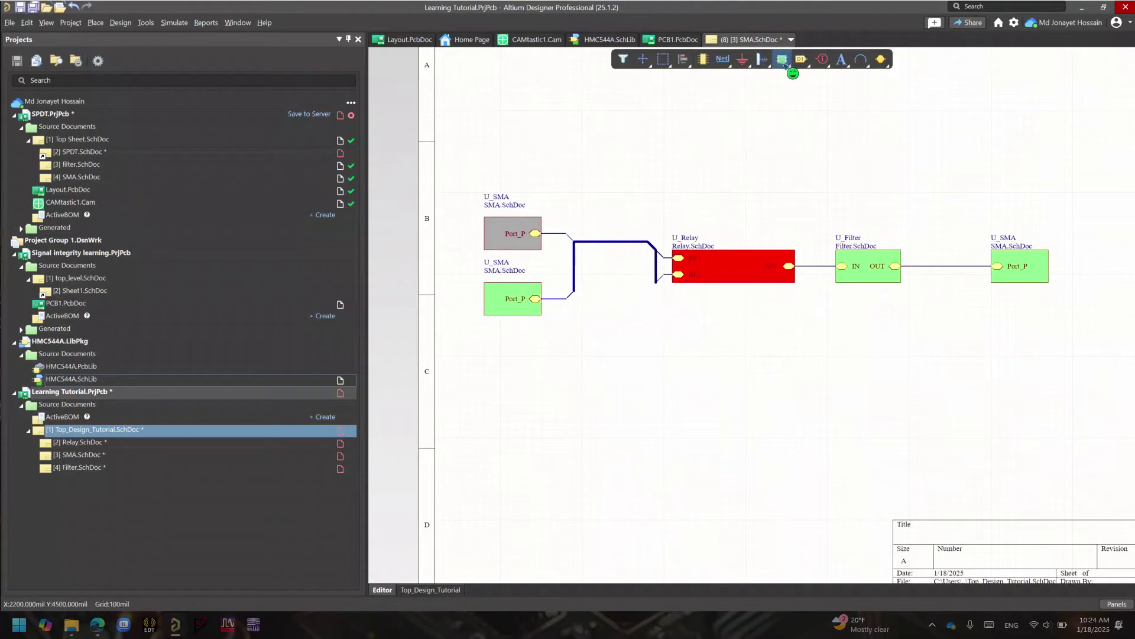
pyautogui.click(723, 59)
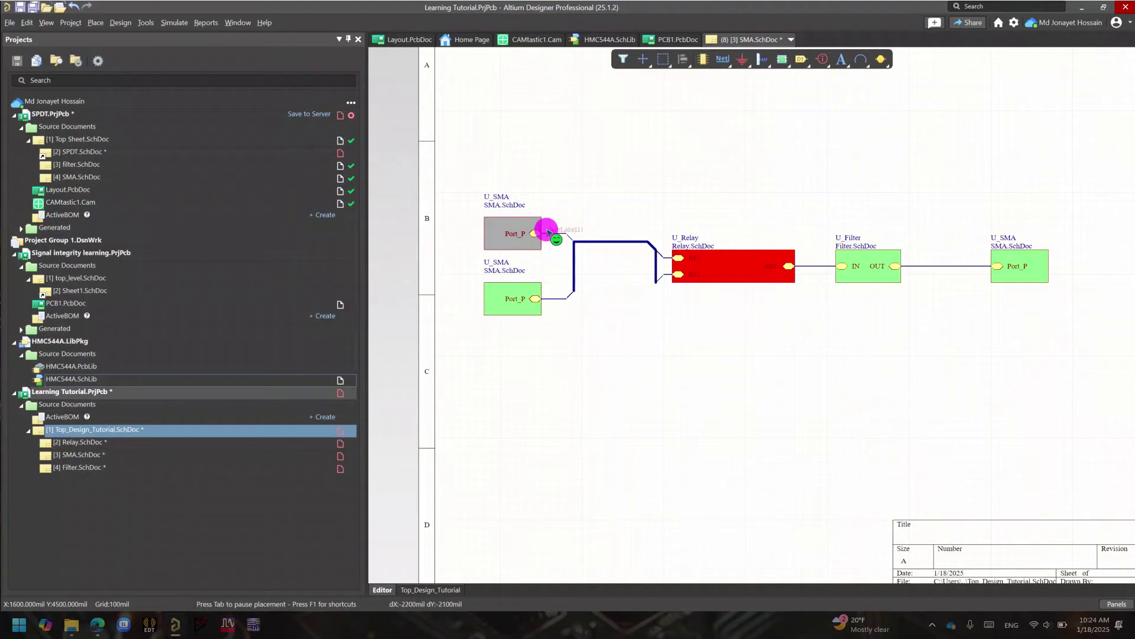
pyautogui.click(550, 233)
pyautogui.press('Escape')
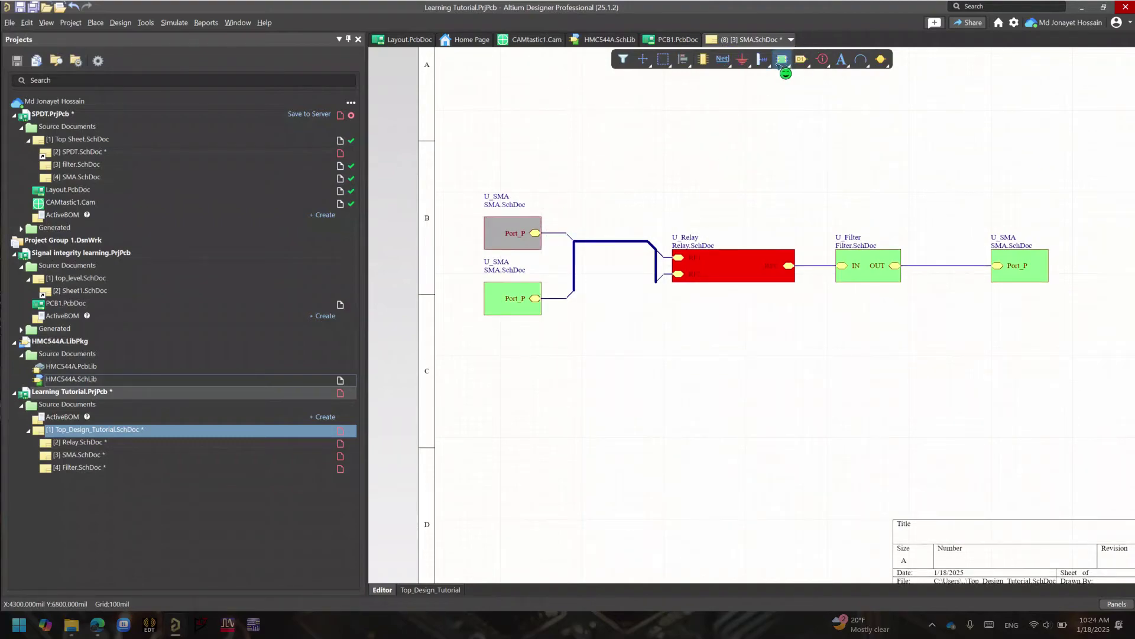
# Place net labels SMA1 on the upper gray SMA symbol's wire and SMA2 on the lower green SMA symbol's wire.
pyautogui.click(733, 63)
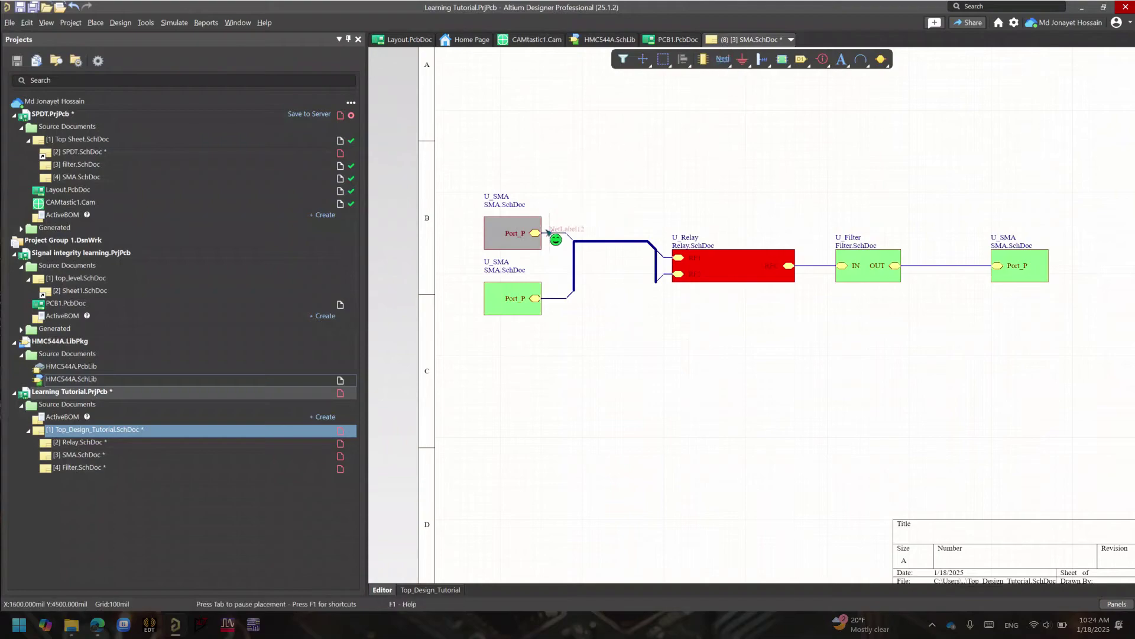
pyautogui.press('Tab')
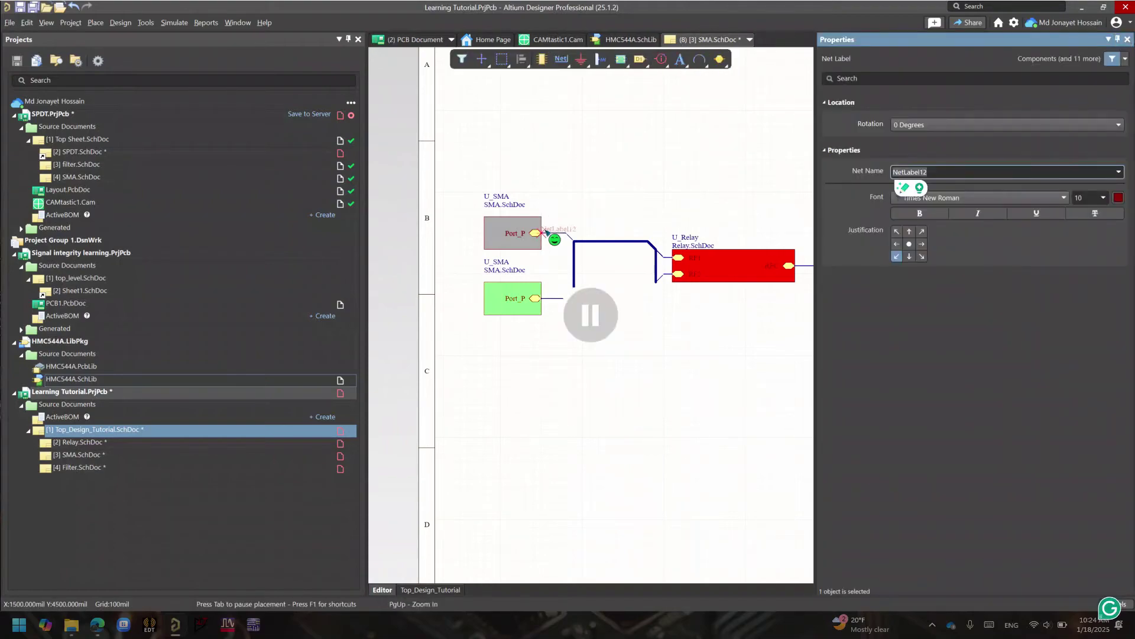
pyautogui.write('SMA1')
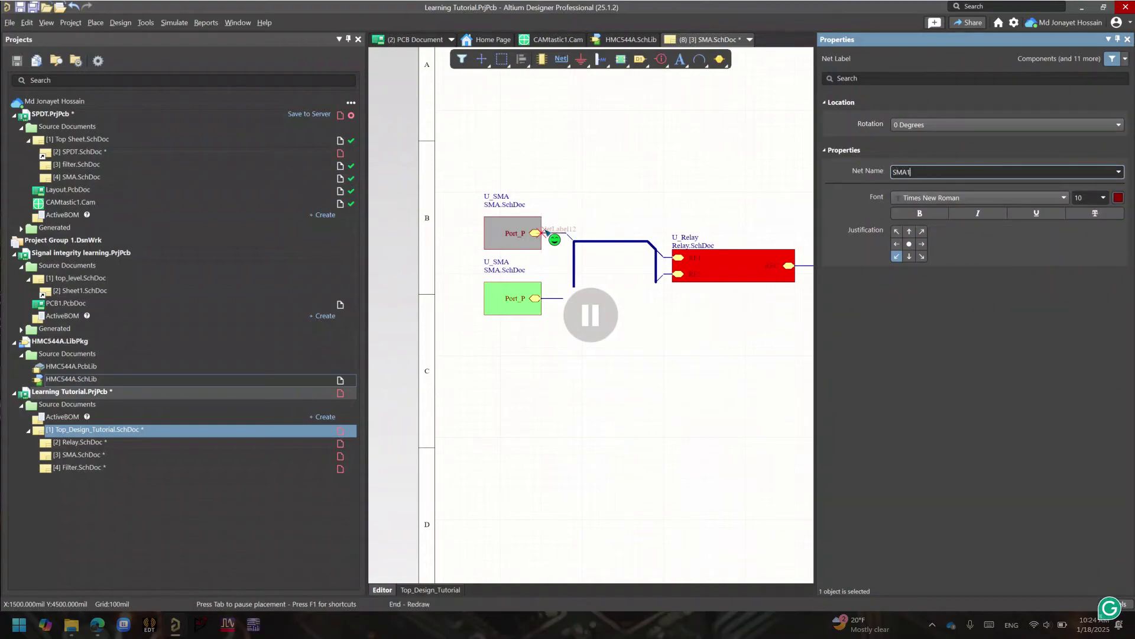
pyautogui.click(611, 323)
pyautogui.click(549, 233)
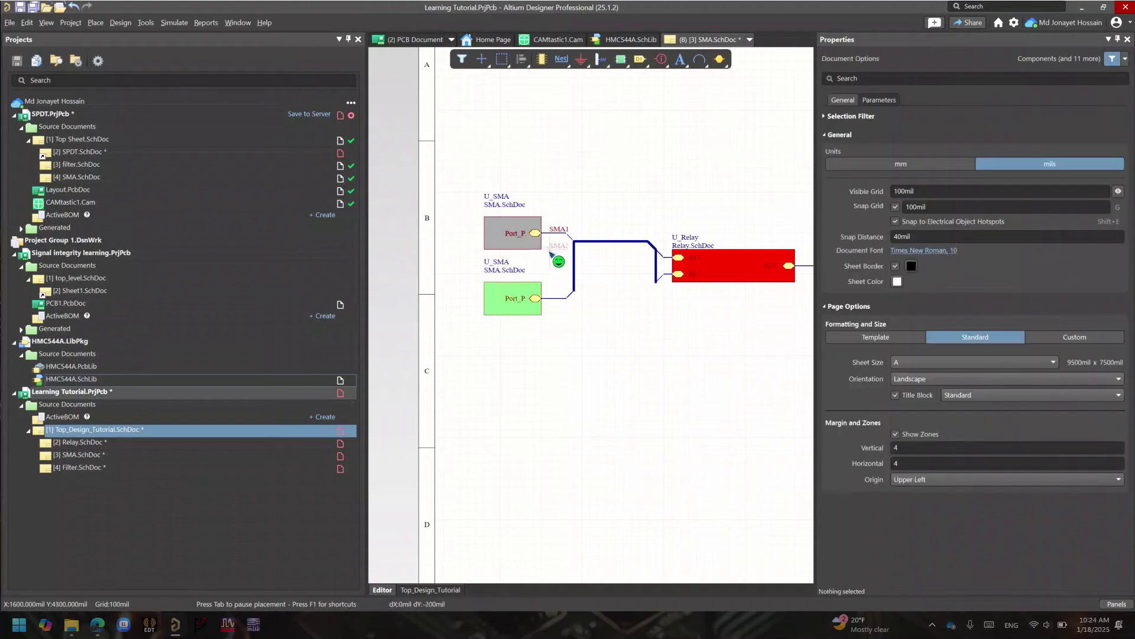
pyautogui.click(548, 298)
# Place net label SMA3 on the wire between the Filter's OUT port and the SMA symbol's Port_P.
pyautogui.moveTo(625, 236); pyautogui.dragTo(508, 245, button='right')
pyautogui.scroll(3, 545, 266)
pyautogui.scroll(-2, 544, 276)
pyautogui.keyDown('ctrl'); pyautogui.scroll(3, 541, 287); pyautogui.keyUp('ctrl')
pyautogui.keyDown('ctrl'); pyautogui.scroll(-3, 554, 286); pyautogui.keyUp('ctrl')
pyautogui.moveTo(698, 276); pyautogui.dragTo(549, 287, button='right')
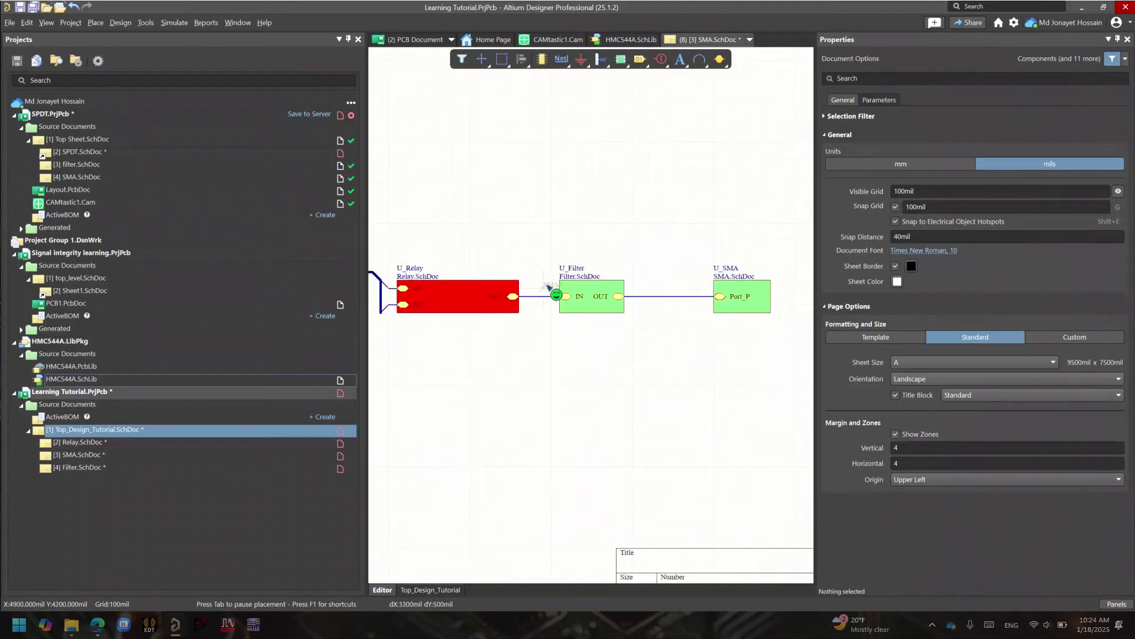
pyautogui.click(665, 296)
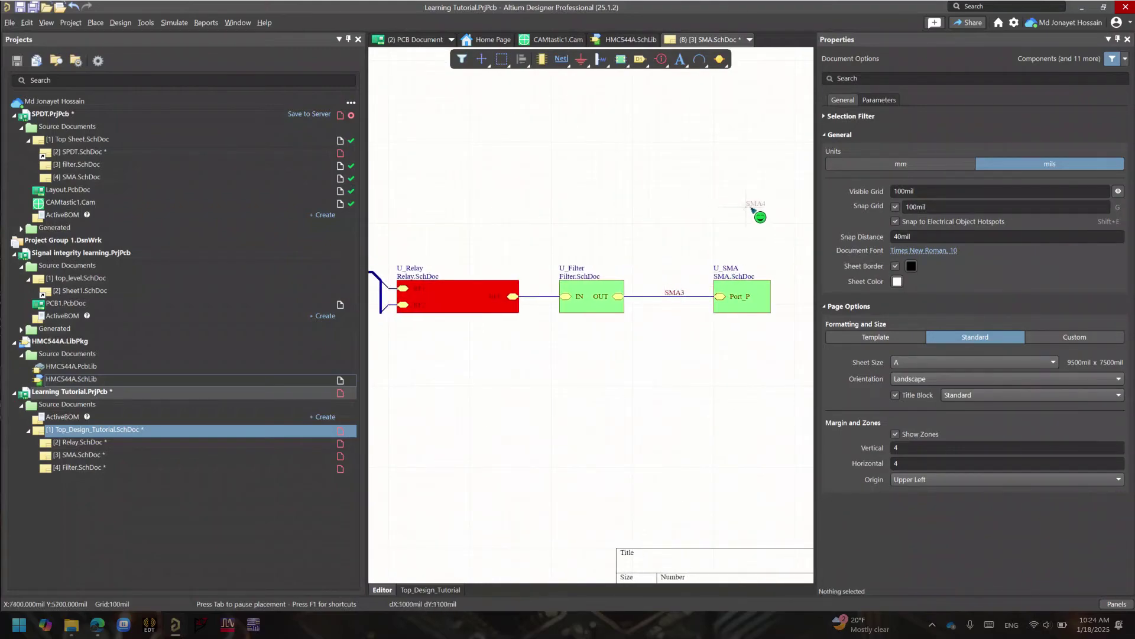
# Place two net labels named fltr on the wire between the Relay's RFC port and the Filter's IN port.
pyautogui.press('Tab')
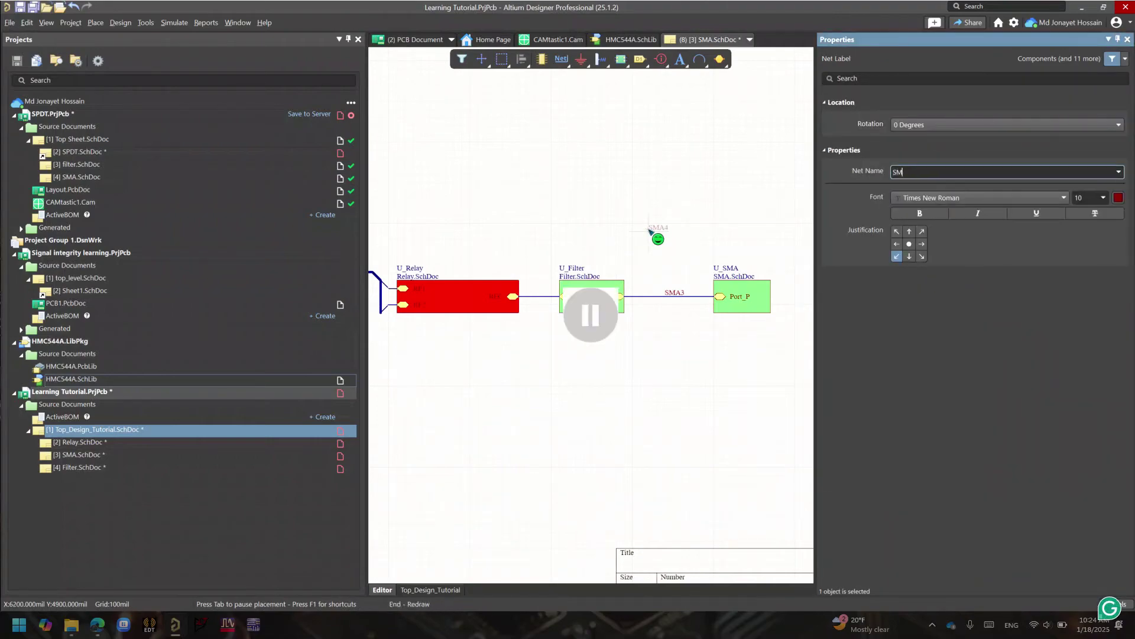
pyautogui.press('BackSpace')
pyautogui.press('BackSpace')
pyautogui.write('Fil')
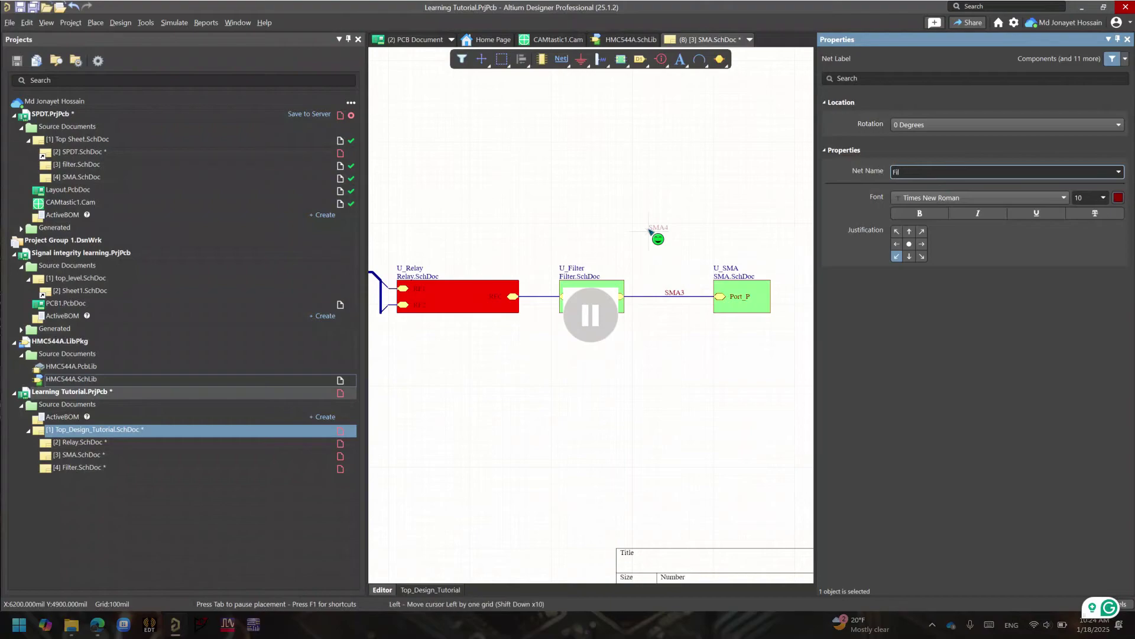
pyautogui.press('BackSpace')
pyautogui.write('fltr')
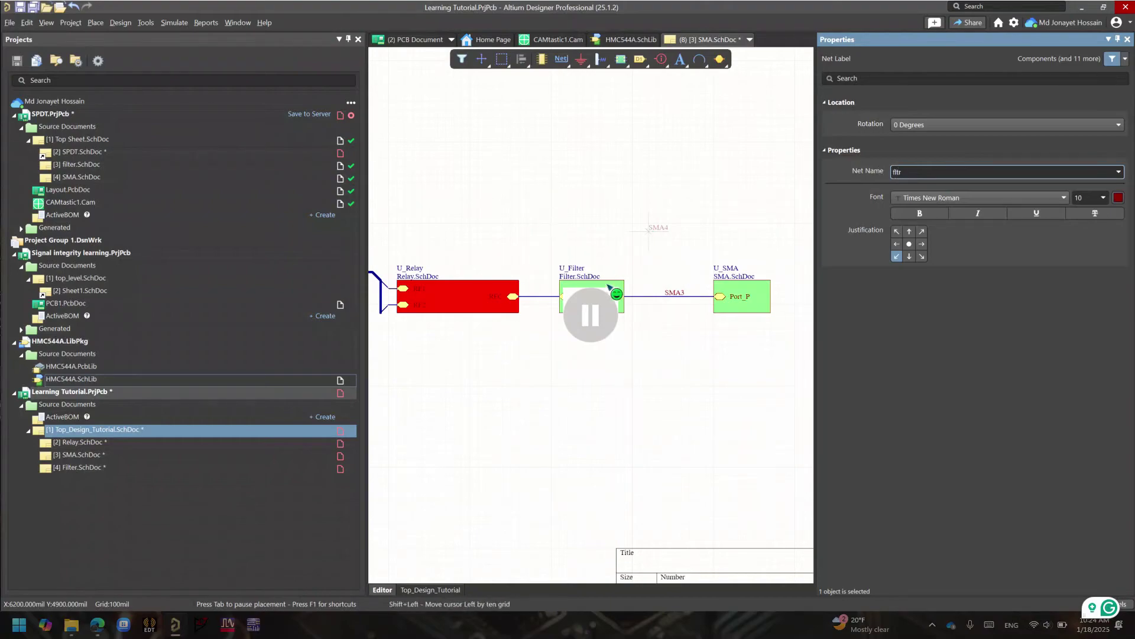
pyautogui.click(648, 233)
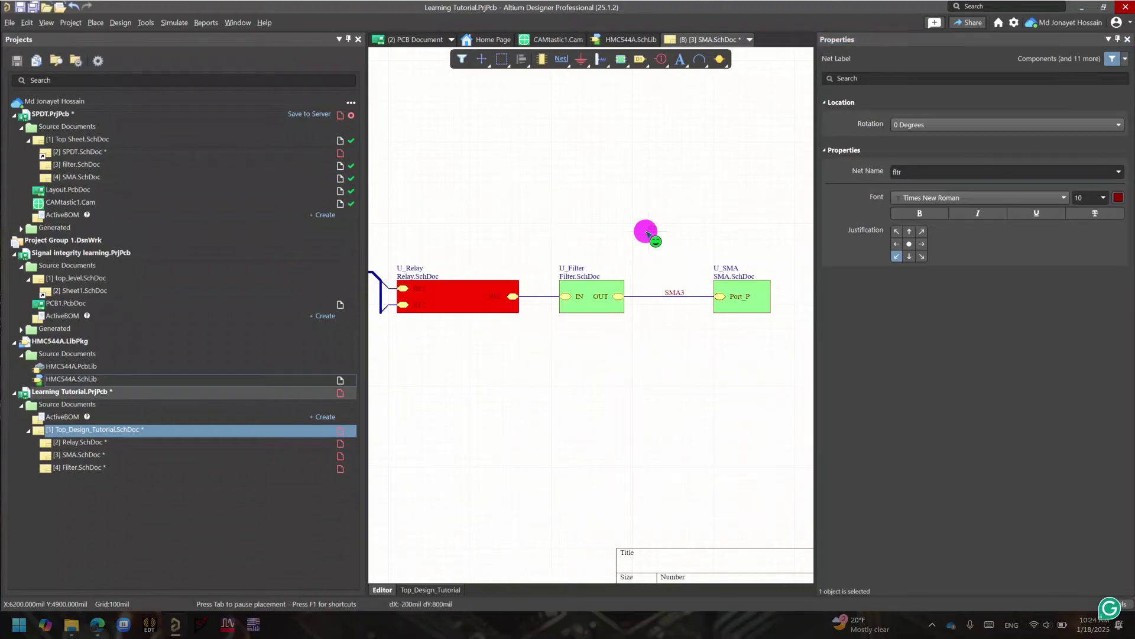
pyautogui.click(526, 296)
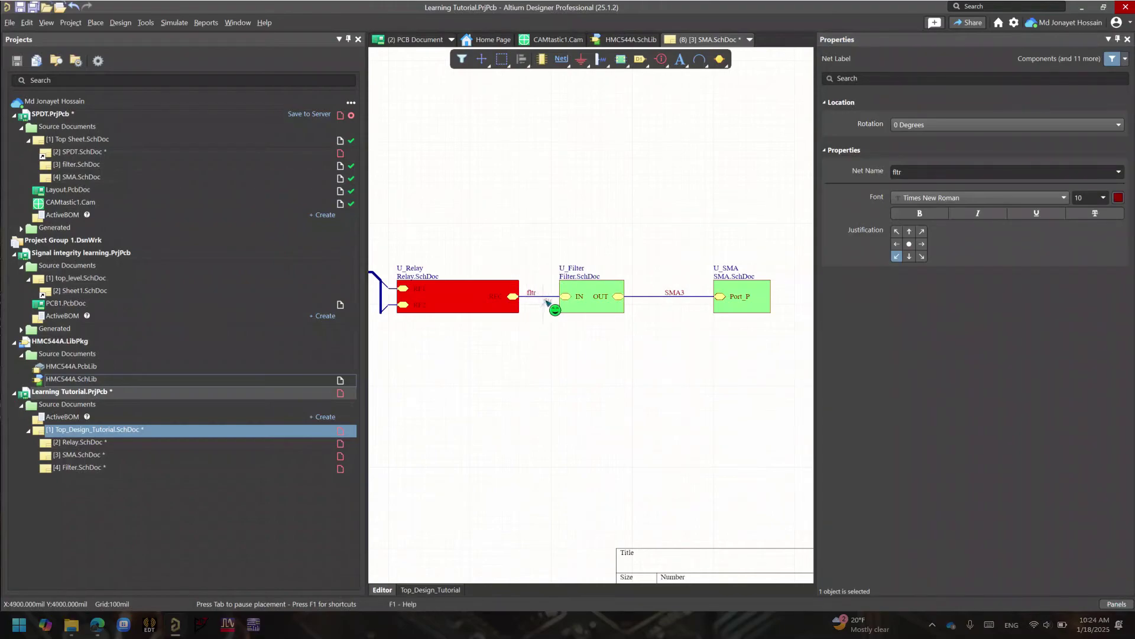
pyautogui.click(553, 296)
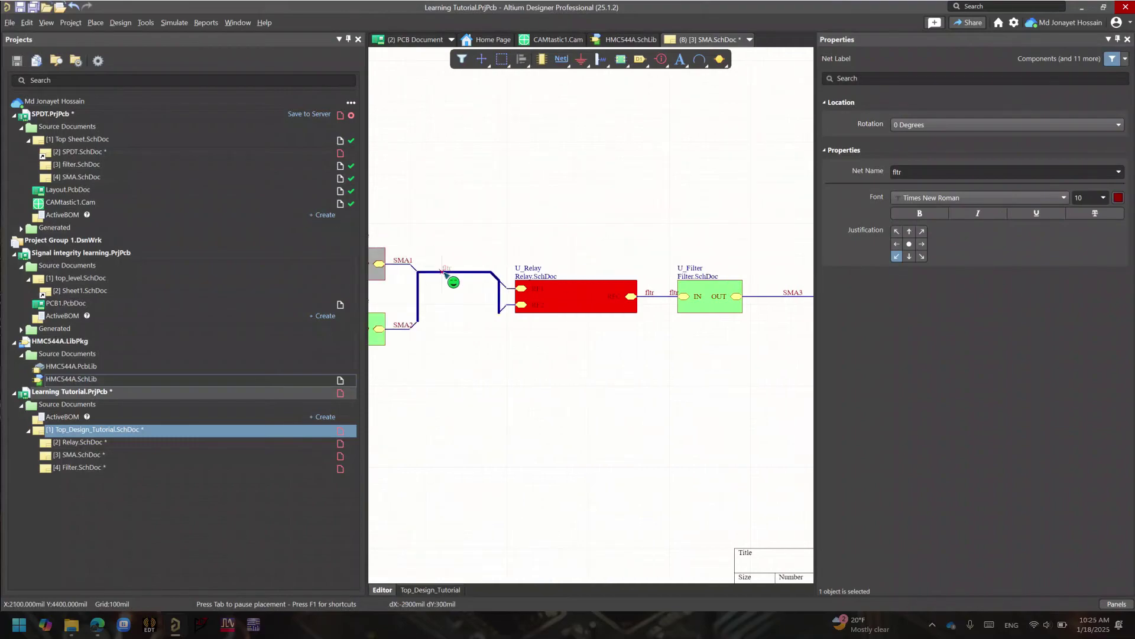
# Place net label RF_1 on the wire at the Relay's RF1 port and RF_2 on the wire at its RF2 port.
pyautogui.press('Tab')
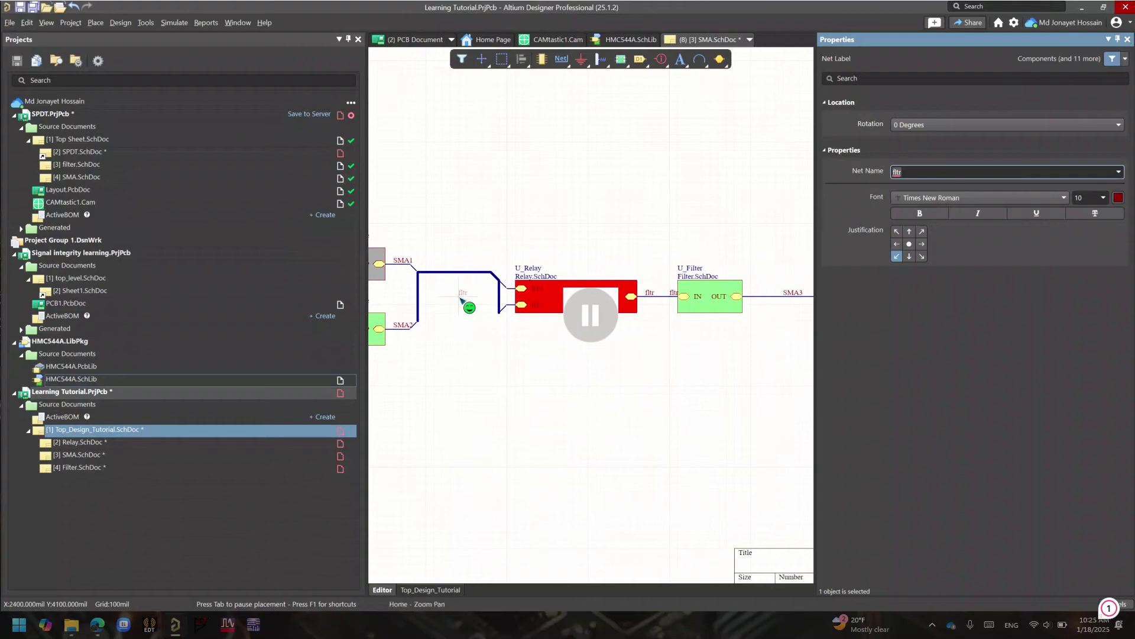
pyautogui.write('RF1')
pyautogui.press('Left')
pyautogui.press('Right')
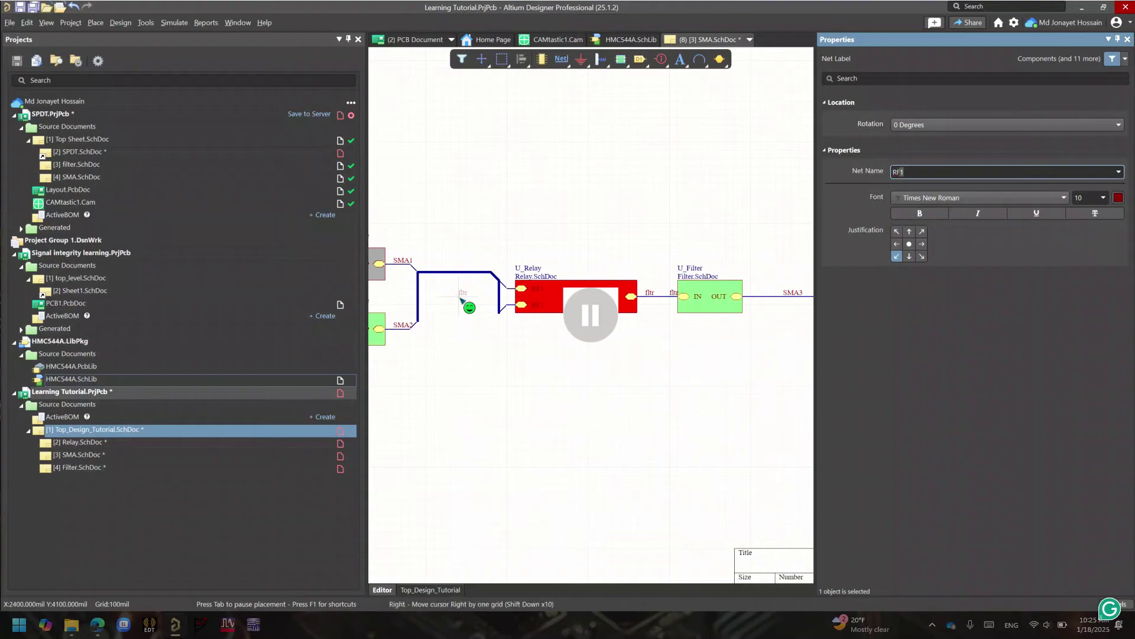
pyautogui.press('Up')
pyautogui.press('Down')
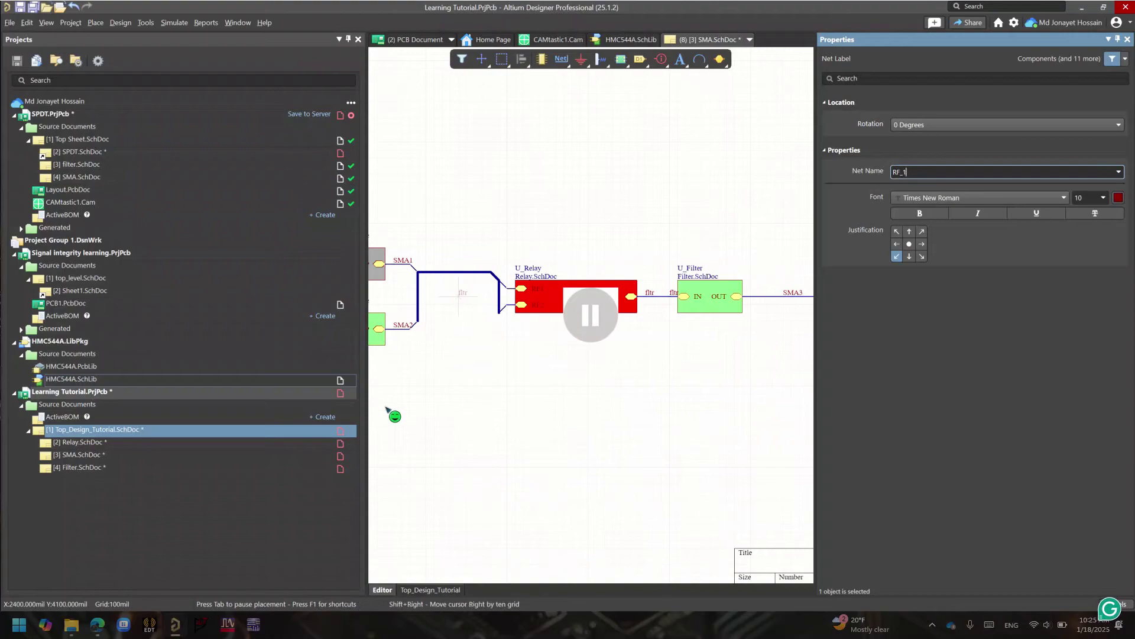
pyautogui.click(460, 299)
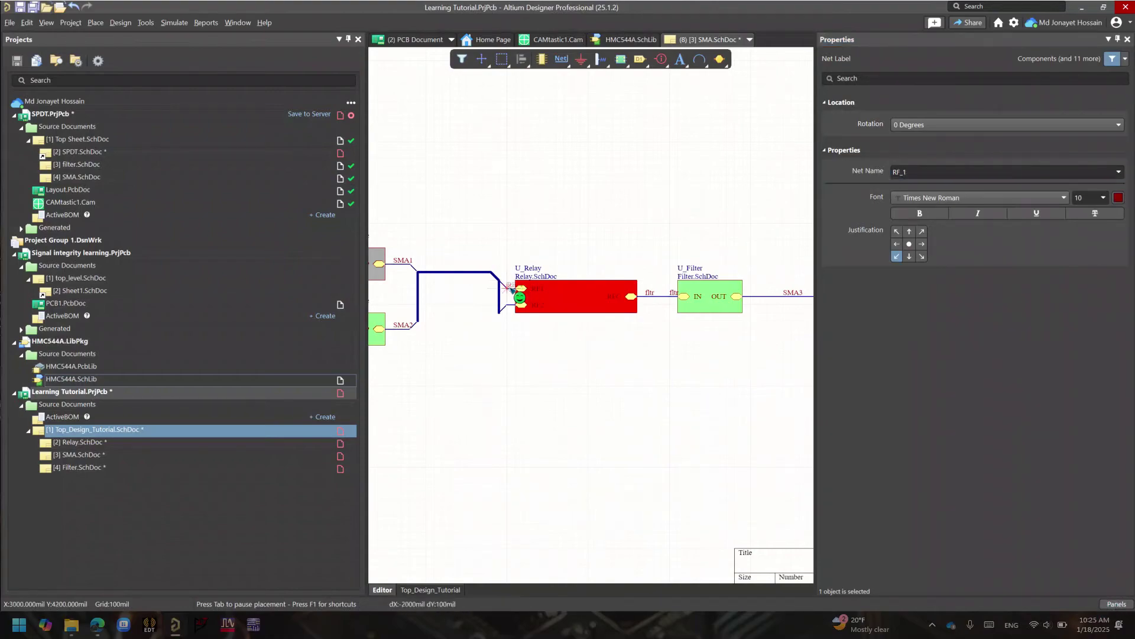
pyautogui.click(510, 288)
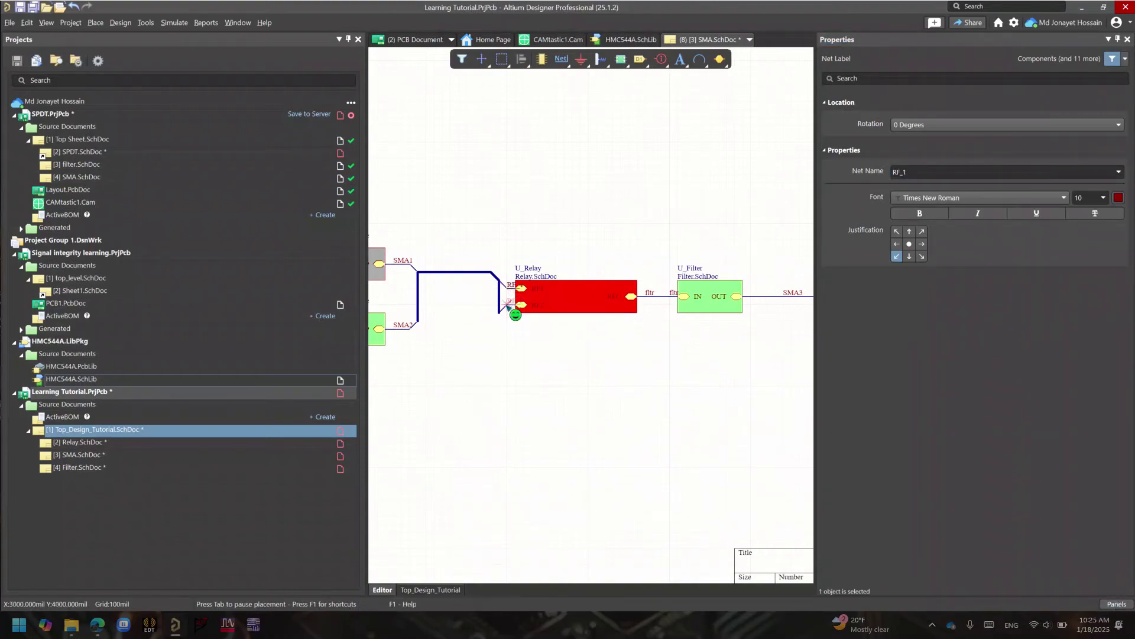
pyautogui.click(507, 305)
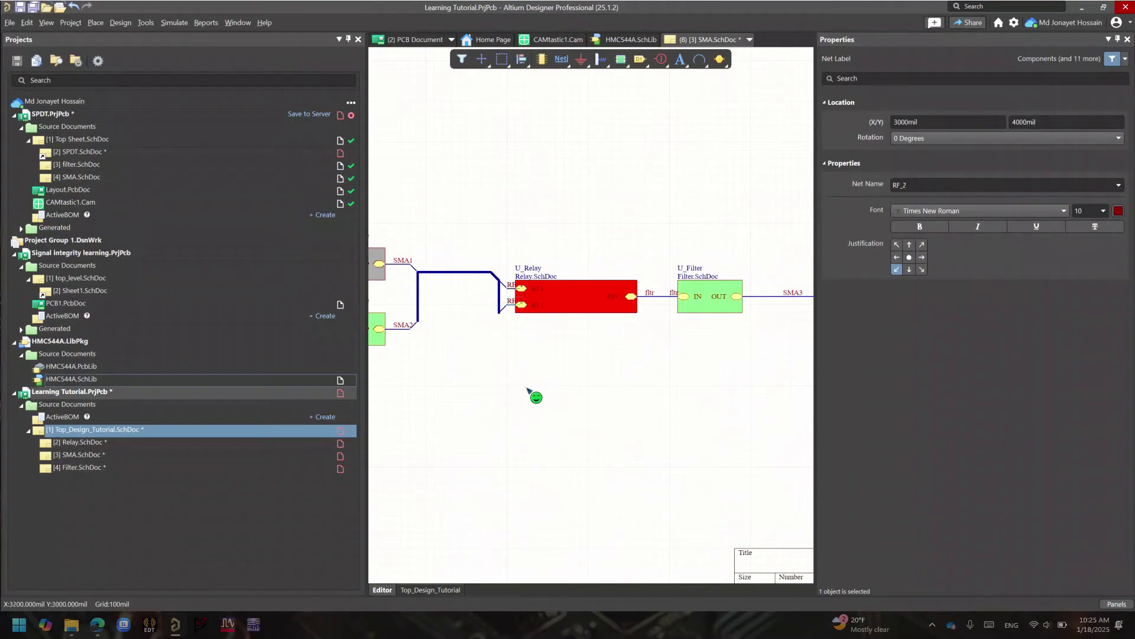
pyautogui.press('Escape')
pyautogui.click(1128, 39)
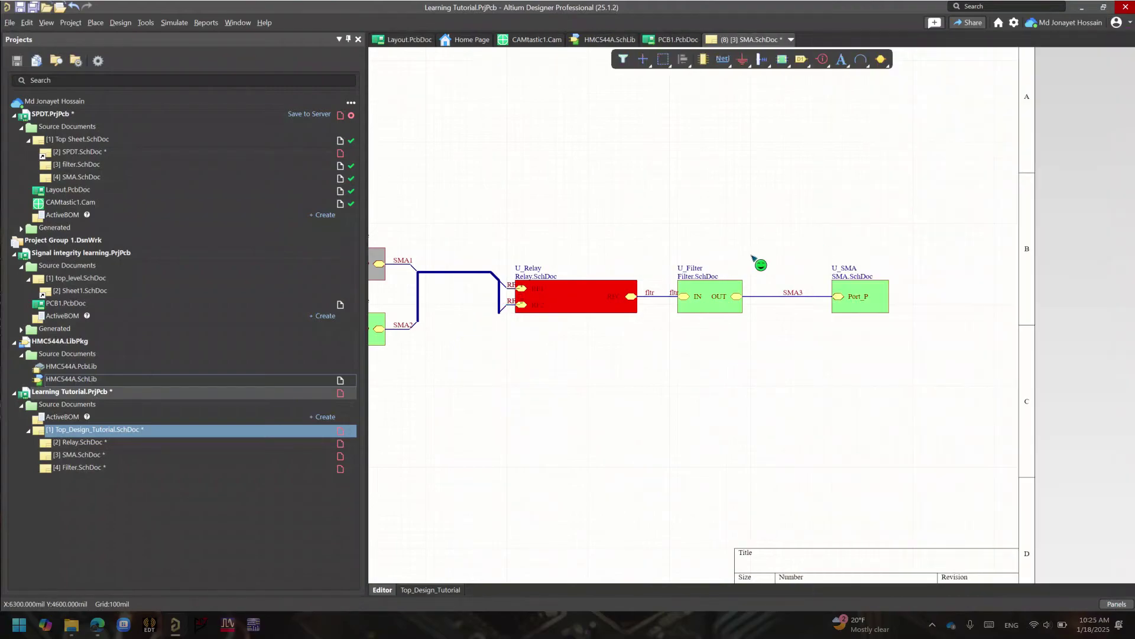
# Change the Filter sheet symbol's fill color to blue and save the top-level schematic.
pyautogui.keyDown('ctrl'); pyautogui.scroll(-5, 770, 249); pyautogui.keyUp('ctrl')
pyautogui.keyDown('ctrl'); pyautogui.scroll(10, 771, 248); pyautogui.keyUp('ctrl')
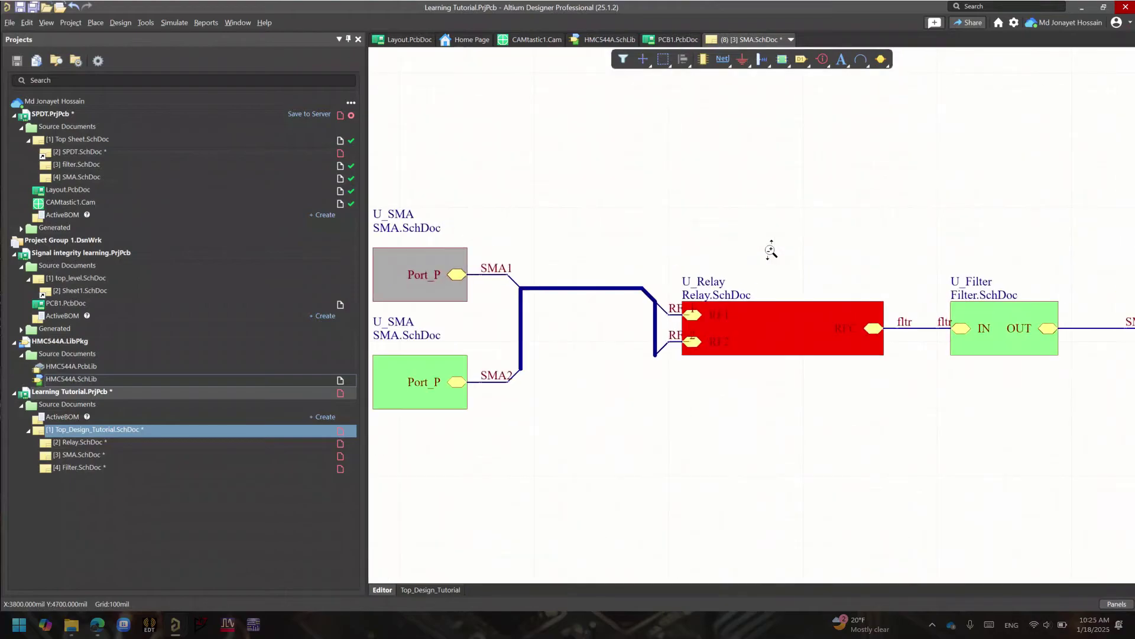
pyautogui.keyDown('ctrl'); pyautogui.scroll(-3, 778, 253); pyautogui.keyUp('ctrl')
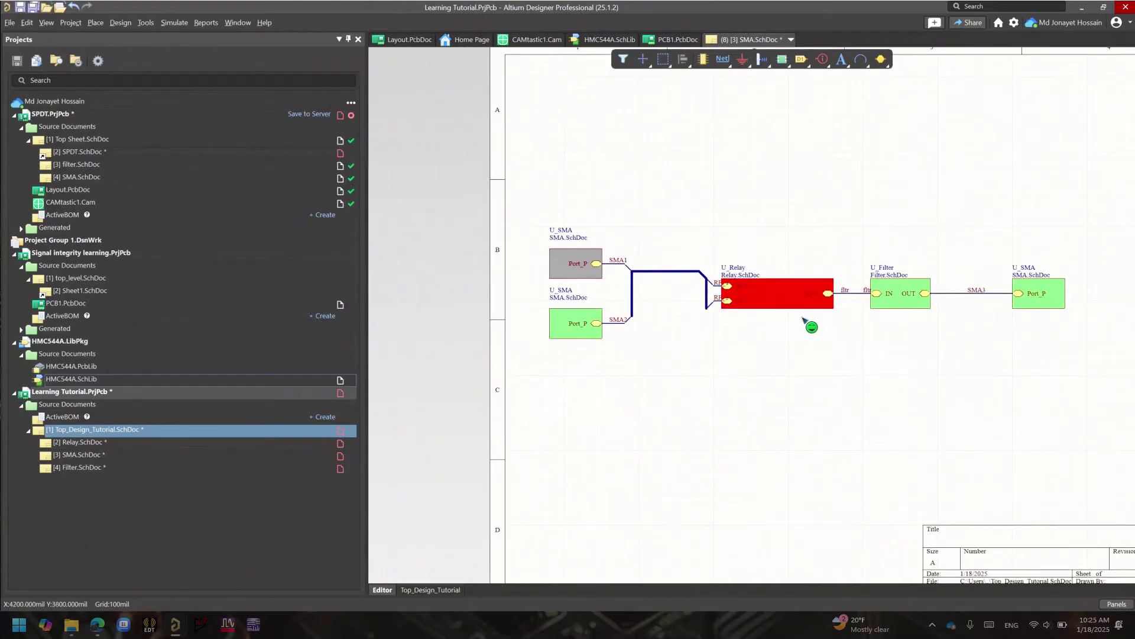
pyautogui.doubleClick(905, 304)
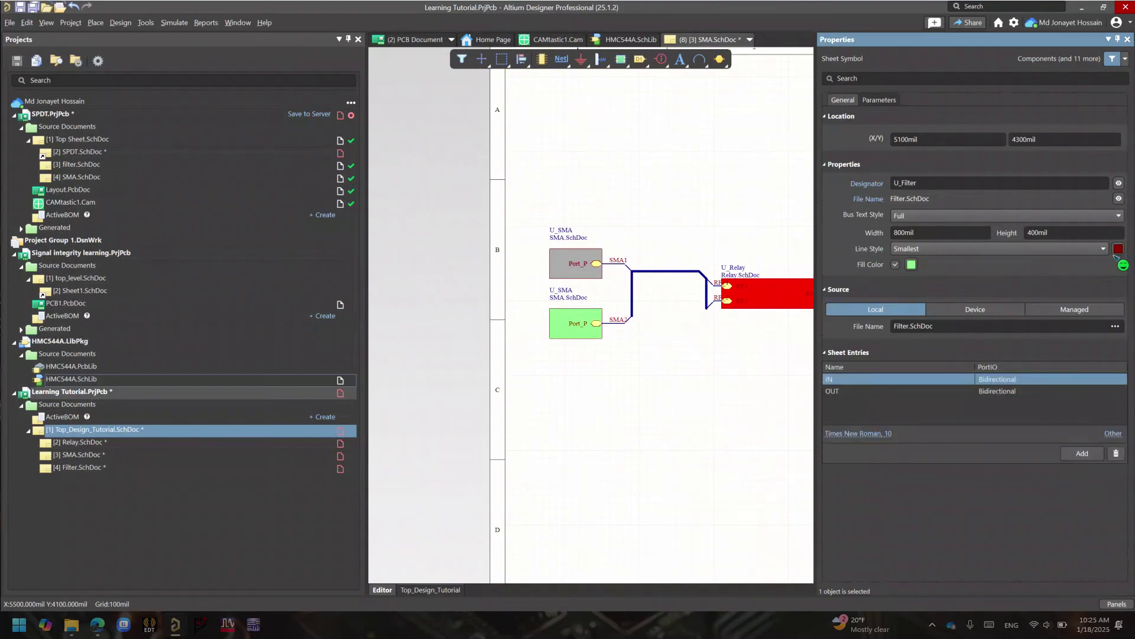
pyautogui.click(911, 264)
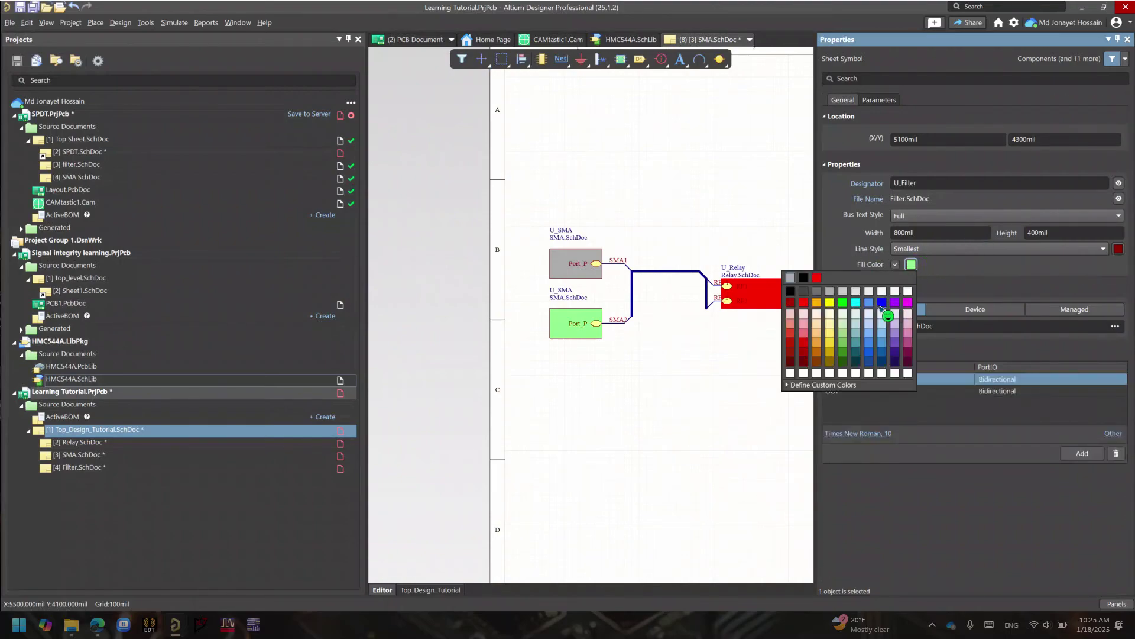
pyautogui.click(871, 304)
pyautogui.moveTo(712, 338); pyautogui.dragTo(602, 441, button='right')
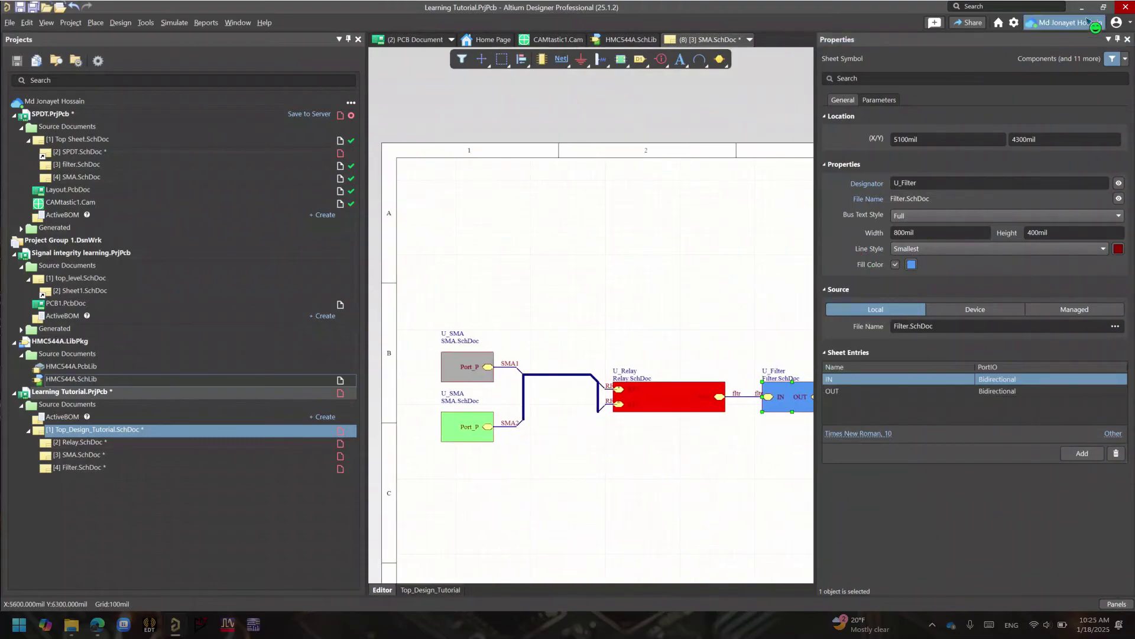
pyautogui.click(1128, 39)
pyautogui.click(718, 349)
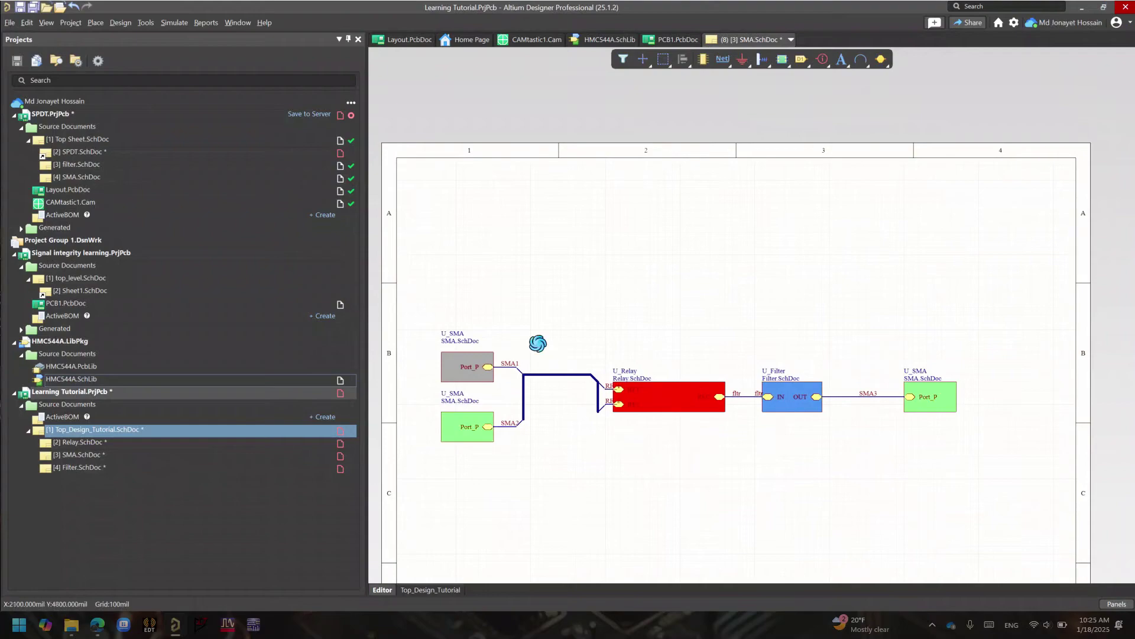
pyautogui.hotkey('ctrl', 's')
# Draw a rectangle about 7800 mil wide and 2300 mil high enclosing all the connected sheet symbols.
pyautogui.moveTo(775, 302); pyautogui.dragTo(834, 246, button='right')
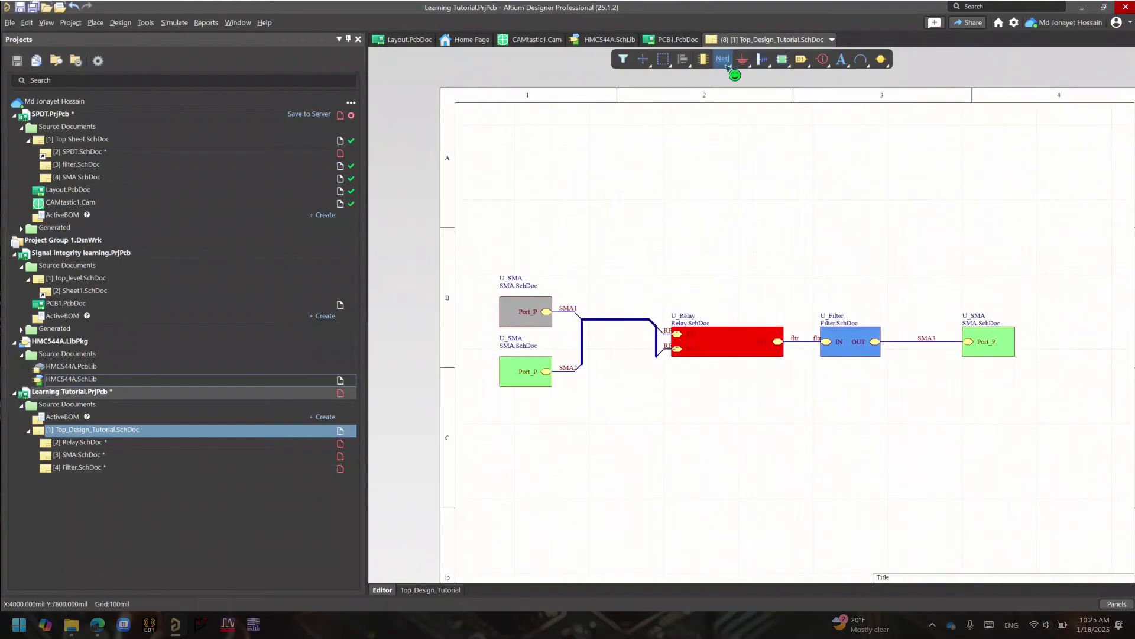
pyautogui.rightClick(764, 59)
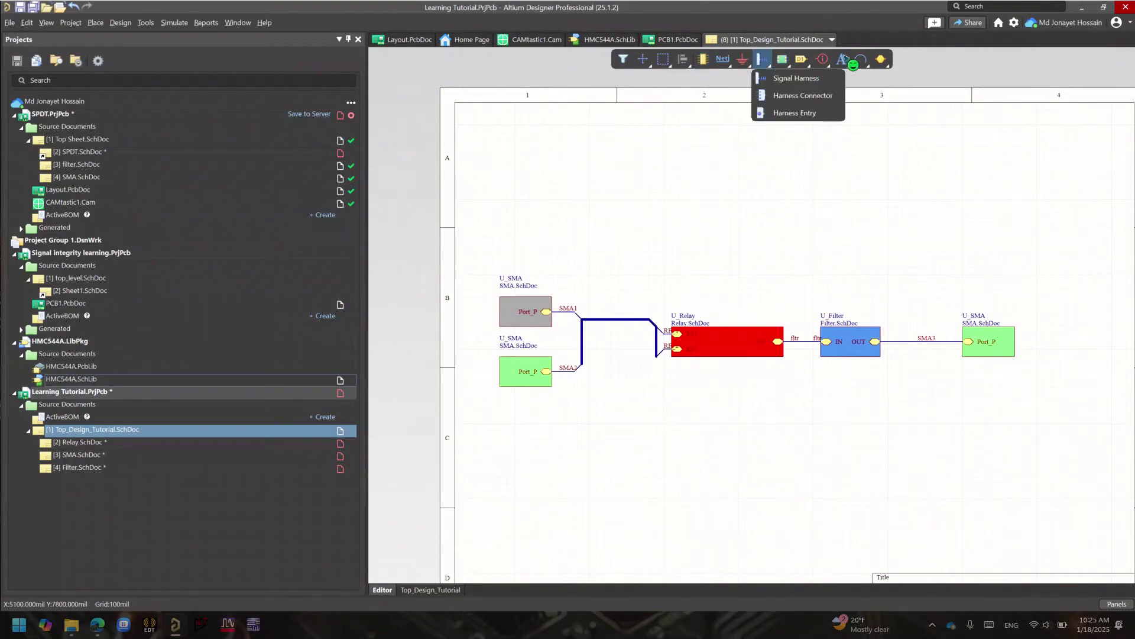
pyautogui.rightClick(861, 59)
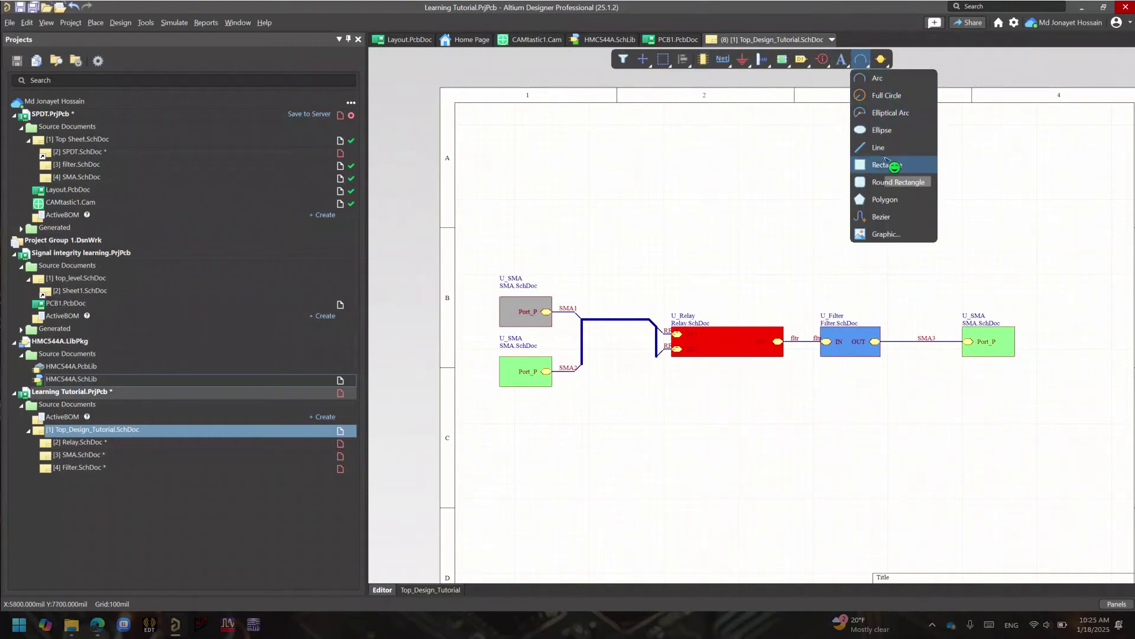
pyautogui.click(886, 162)
pyautogui.click(485, 253)
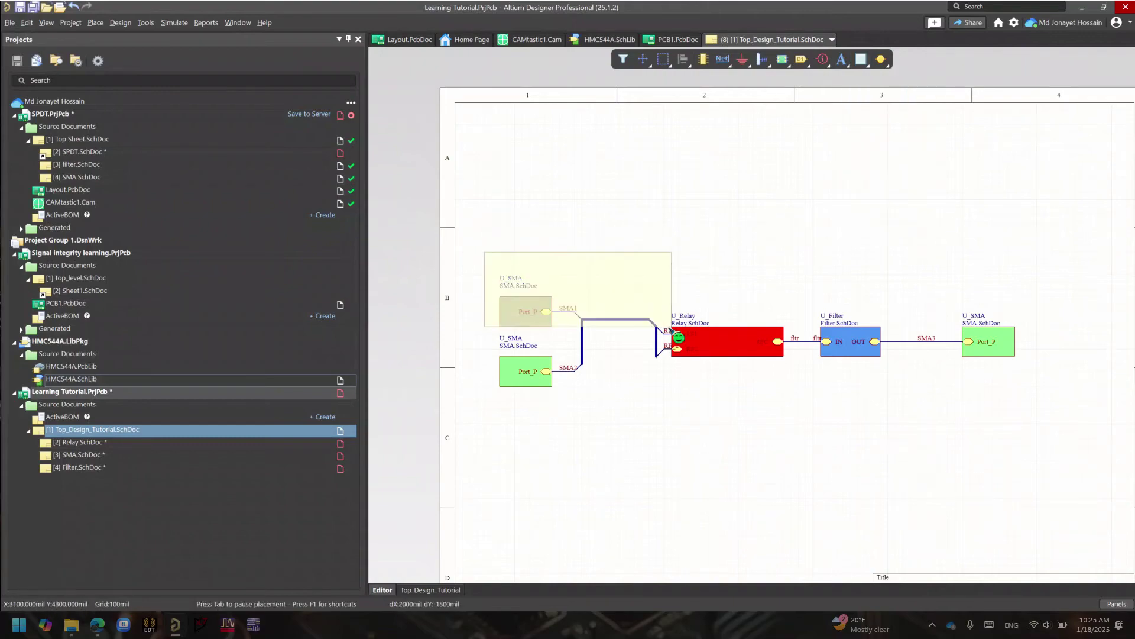
pyautogui.click(1065, 423)
pyautogui.rightClick(1062, 421)
# Turn off the rectangle's fill color and change its border line style.
pyautogui.doubleClick(957, 362)
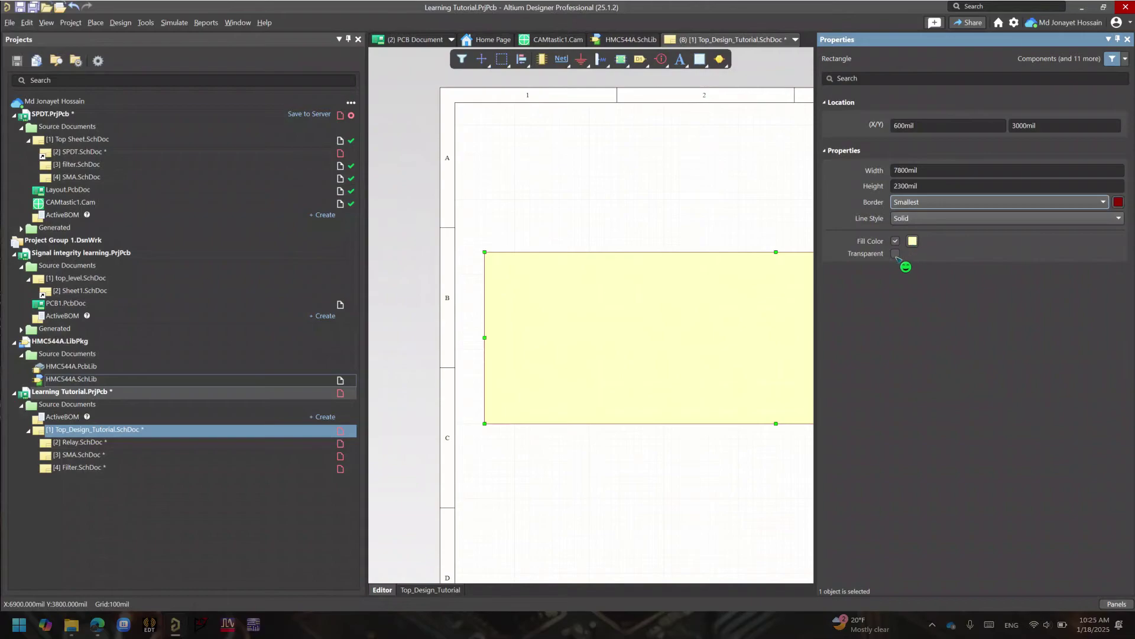
pyautogui.click(896, 242)
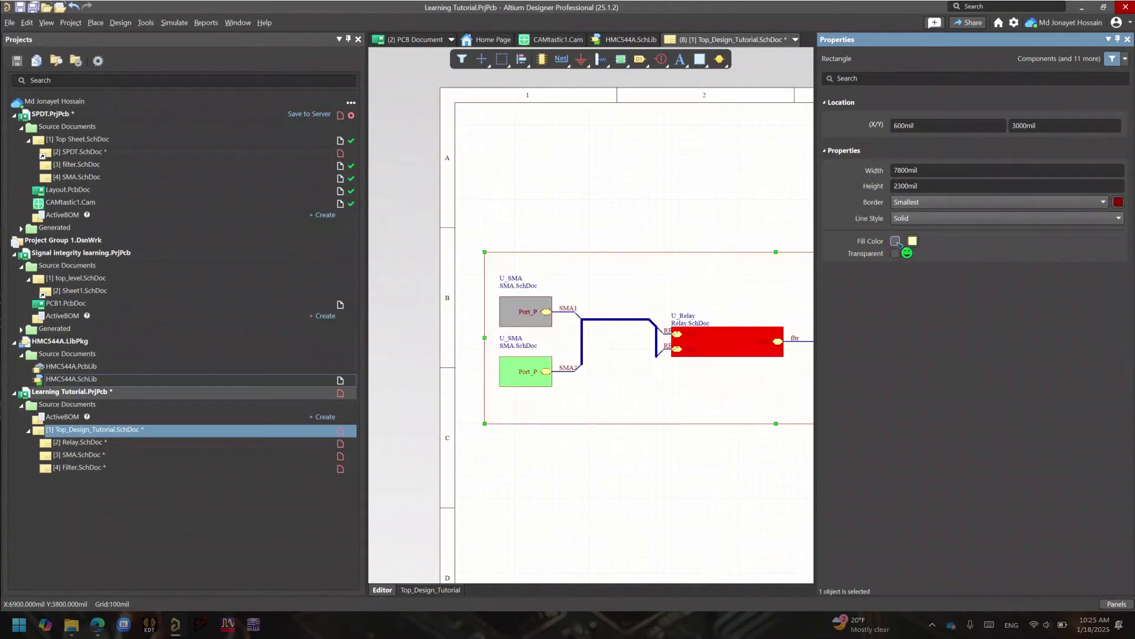
pyautogui.click(973, 218)
pyautogui.click(950, 249)
pyautogui.click(745, 283)
# Place the text No_Make_Sense_Block_Diagram just inside the rectangle's upper edge, centered above the Relay and Filter symbols.
pyautogui.keyDown('ctrl'); pyautogui.scroll(-6, 745, 282); pyautogui.keyUp('ctrl')
pyautogui.keyDown('ctrl'); pyautogui.scroll(4, 609, 246); pyautogui.keyUp('ctrl')
pyautogui.keyDown('ctrl'); pyautogui.scroll(1, 630, 248); pyautogui.keyUp('ctrl')
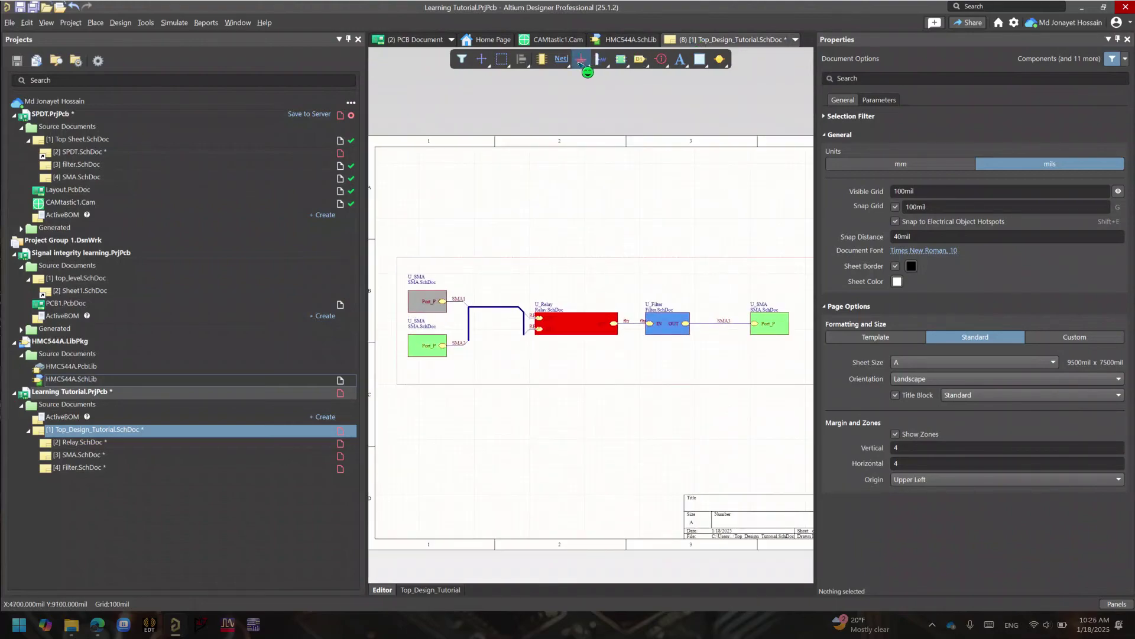
pyautogui.click(696, 56)
pyautogui.click(604, 266)
pyautogui.click(603, 266)
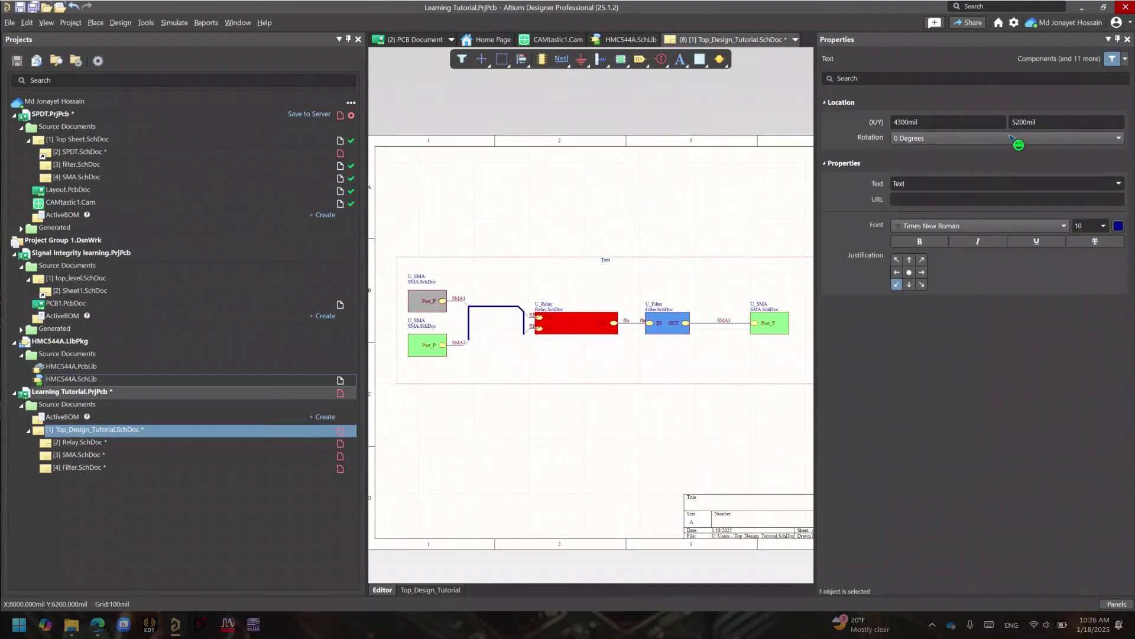
pyautogui.click(975, 183)
pyautogui.press('BackSpace')
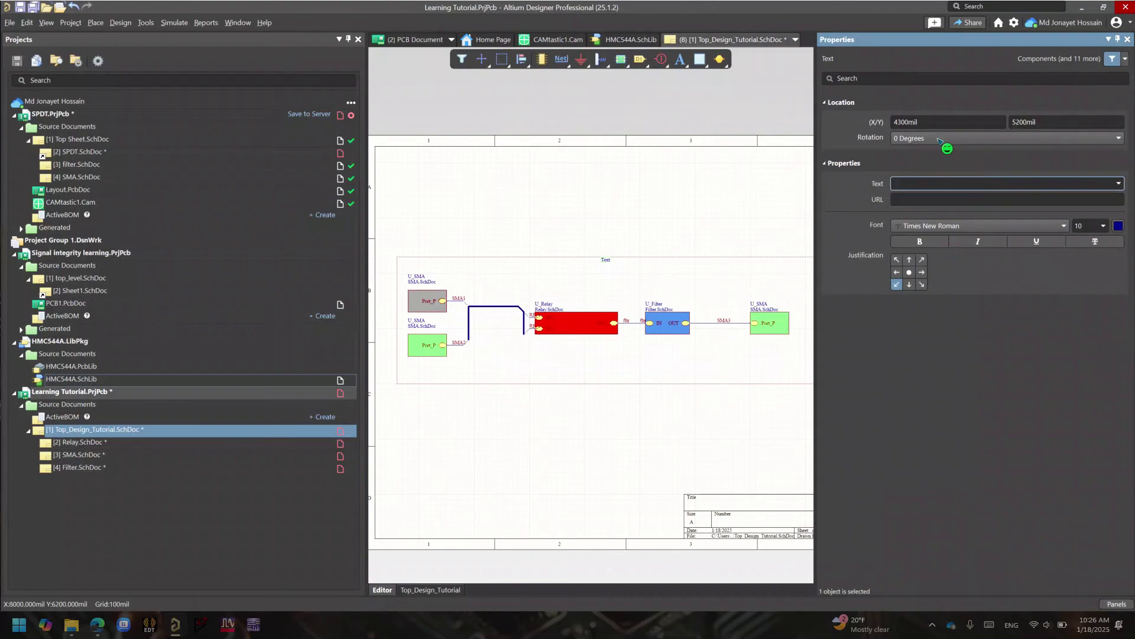
pyautogui.write('No_Make_Sense_Block_Diagram')
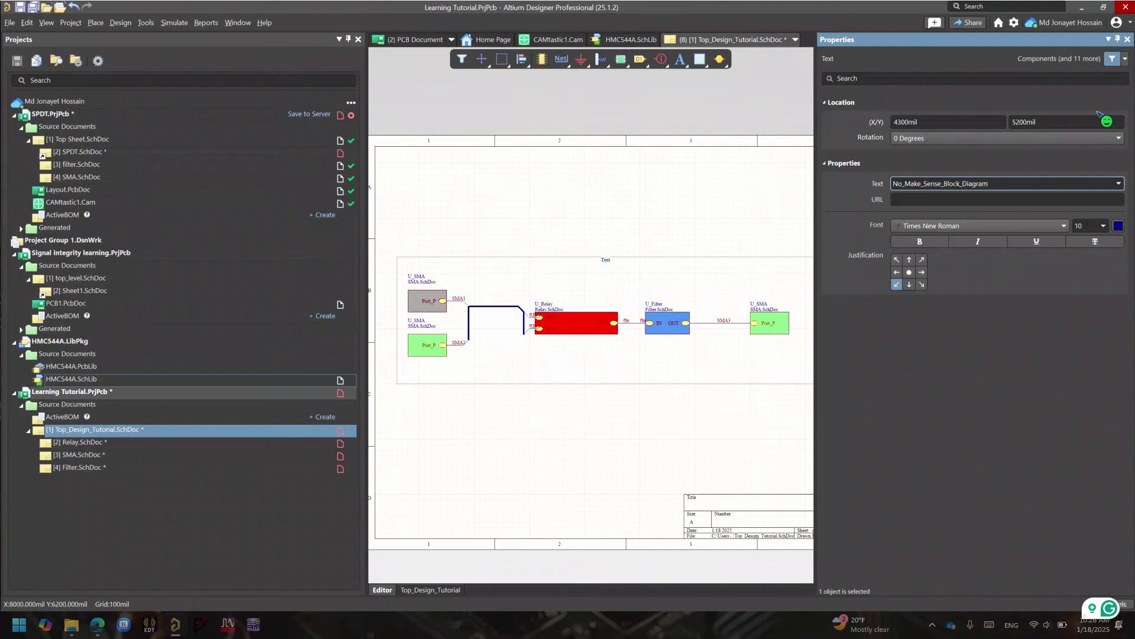
pyautogui.click(1128, 39)
pyautogui.click(605, 270)
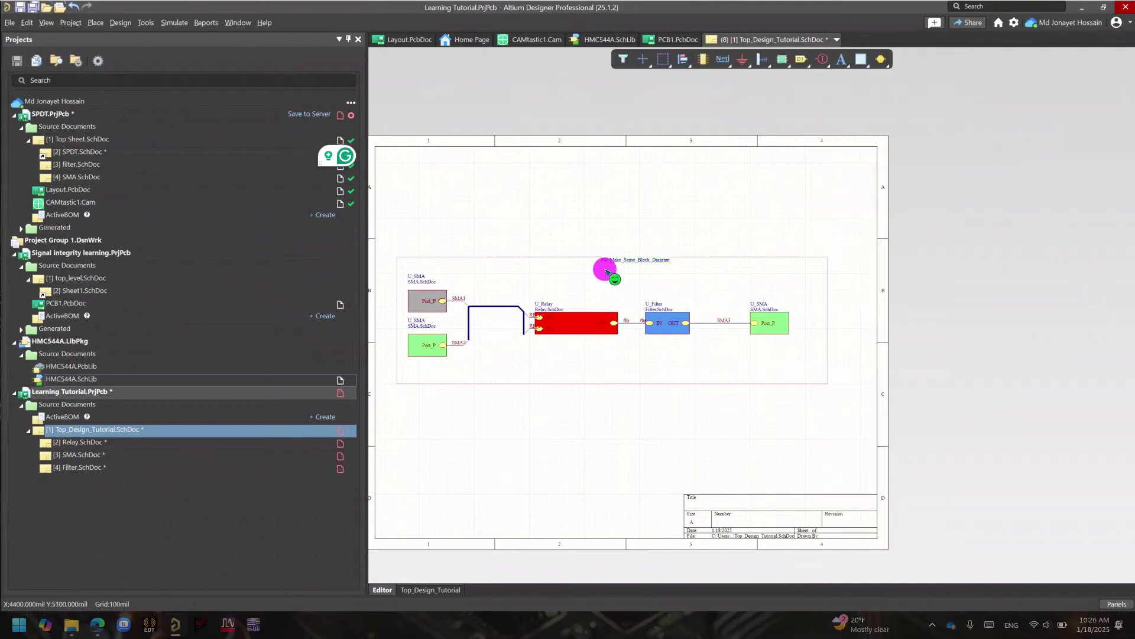
pyautogui.keyDown('ctrl'); pyautogui.scroll(5, 638, 286); pyautogui.keyUp('ctrl')
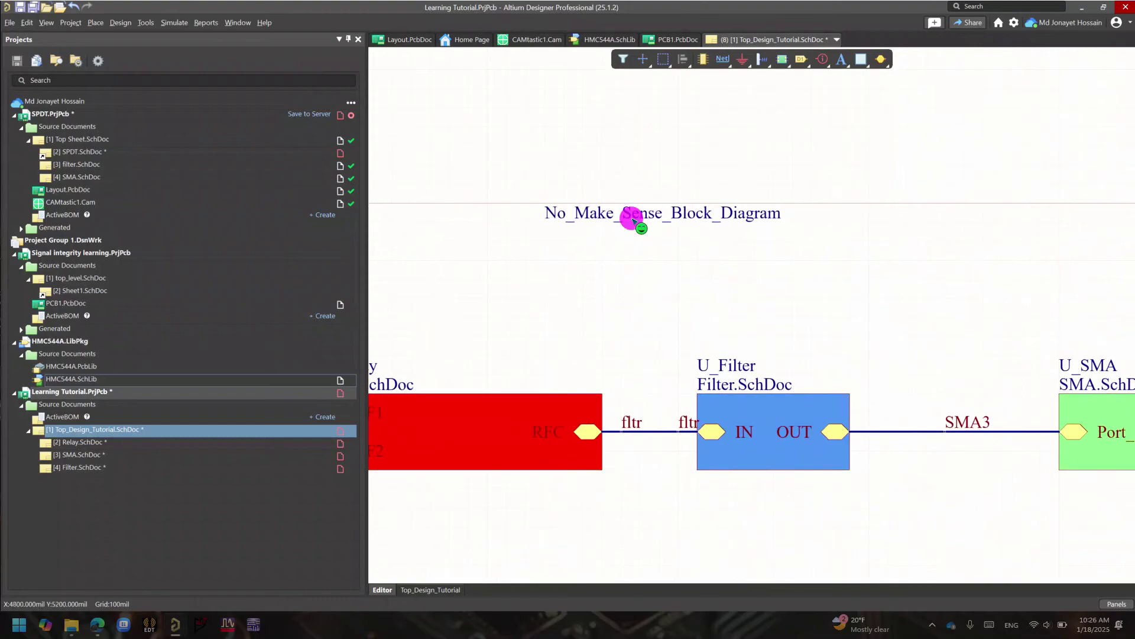
pyautogui.keyDown('ctrl'); pyautogui.scroll(-5, 632, 271); pyautogui.keyUp('ctrl')
pyautogui.moveTo(634, 290); pyautogui.dragTo(727, 270, button='right')
pyautogui.keyDown('ctrl'); pyautogui.scroll(4, 743, 279); pyautogui.keyUp('ctrl')
pyautogui.keyDown('ctrl'); pyautogui.scroll(-2, 742, 280); pyautogui.keyUp('ctrl')
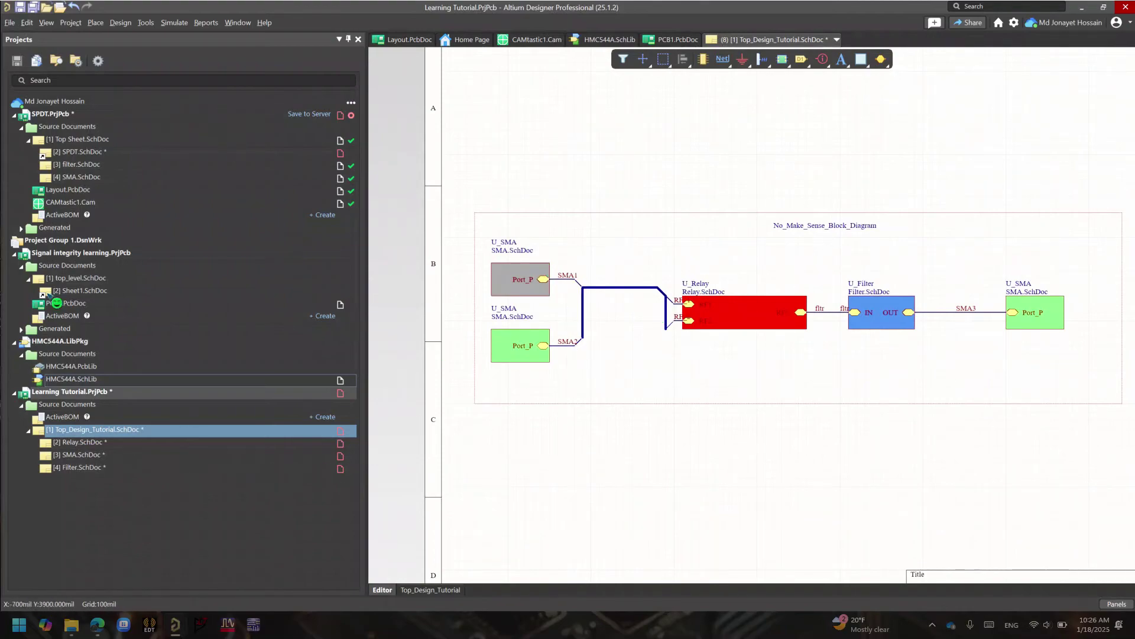
# Add a new PCB document to the Learning Tutorial project and save it as PCB2 in the project folder.
pyautogui.rightClick(89, 392)
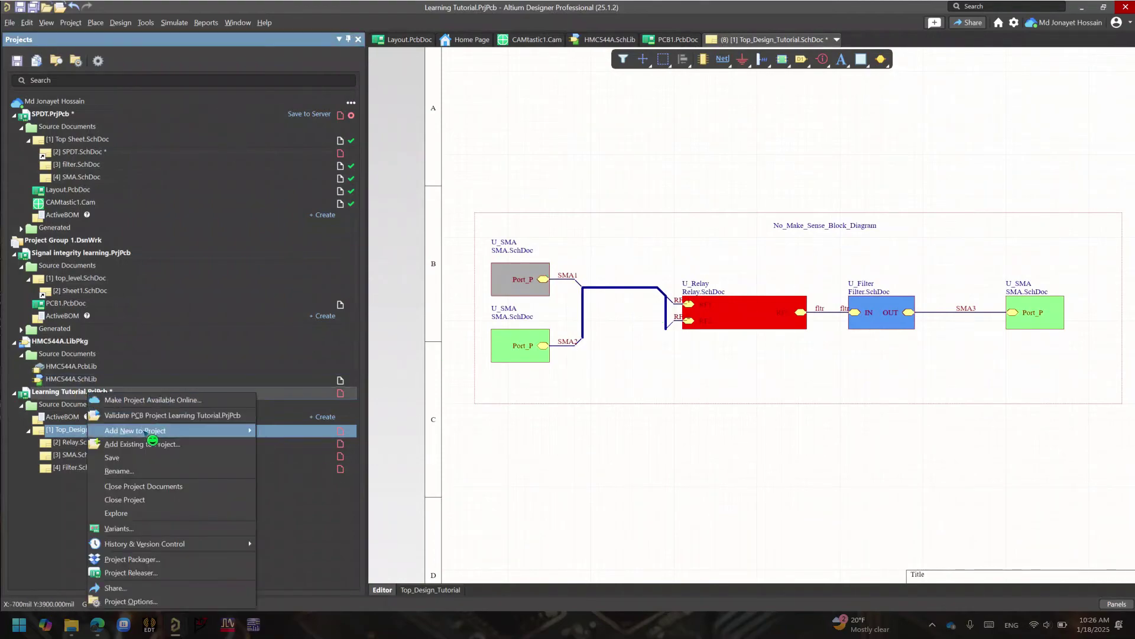
pyautogui.moveTo(201, 433)
pyautogui.click(289, 444)
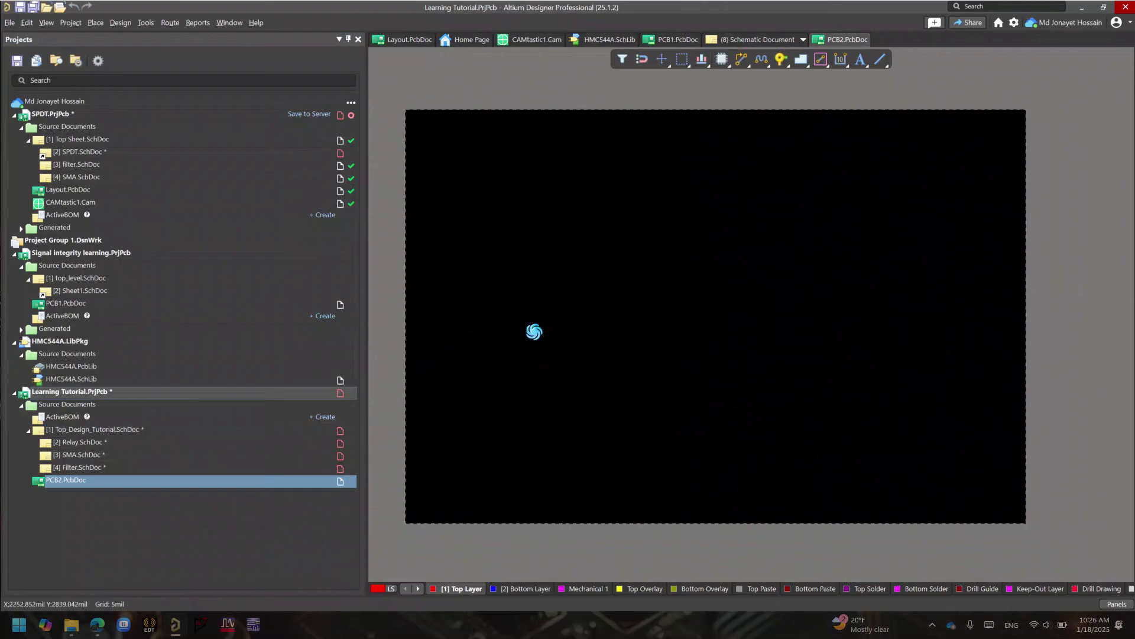
pyautogui.hotkey('ctrl', 's')
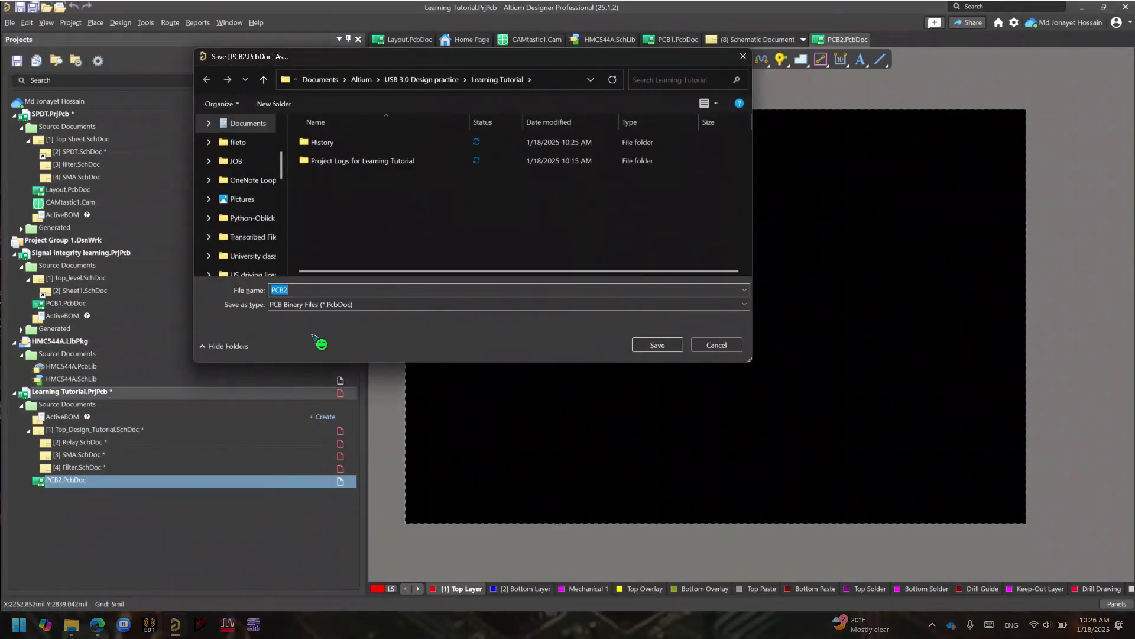
pyautogui.click(655, 346)
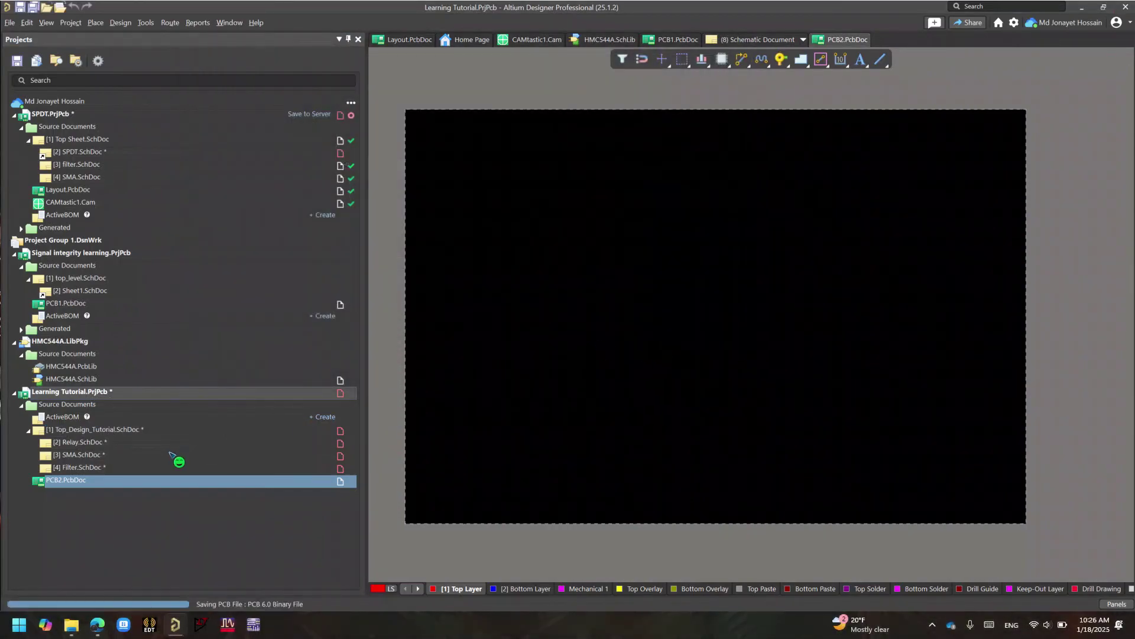
# Generate the engineering change order from the Top_Design_Tutorial schematic to PCB2.PcbDoc, and review the project's compilation errors.
pyautogui.doubleClick(96, 431)
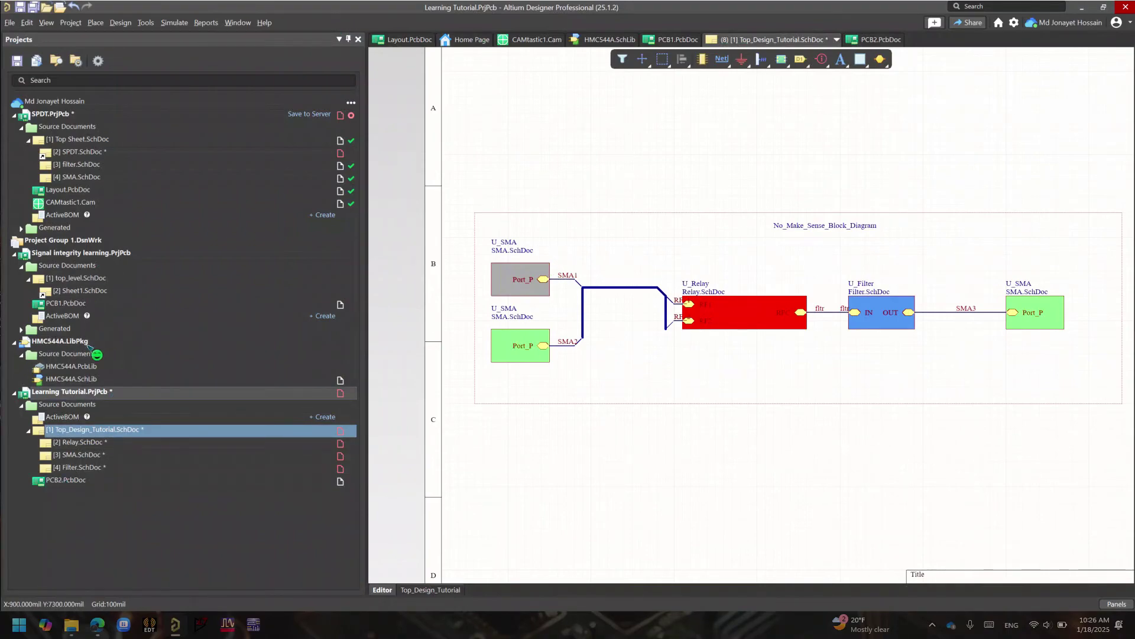
pyautogui.click(120, 23)
pyautogui.click(145, 35)
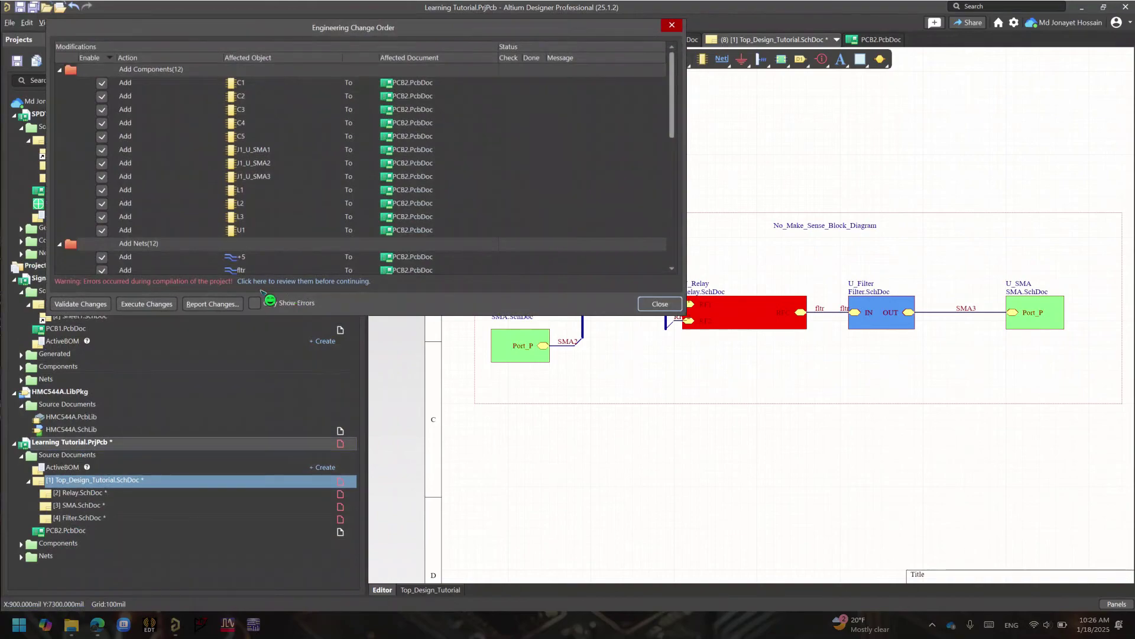
pyautogui.click(262, 283)
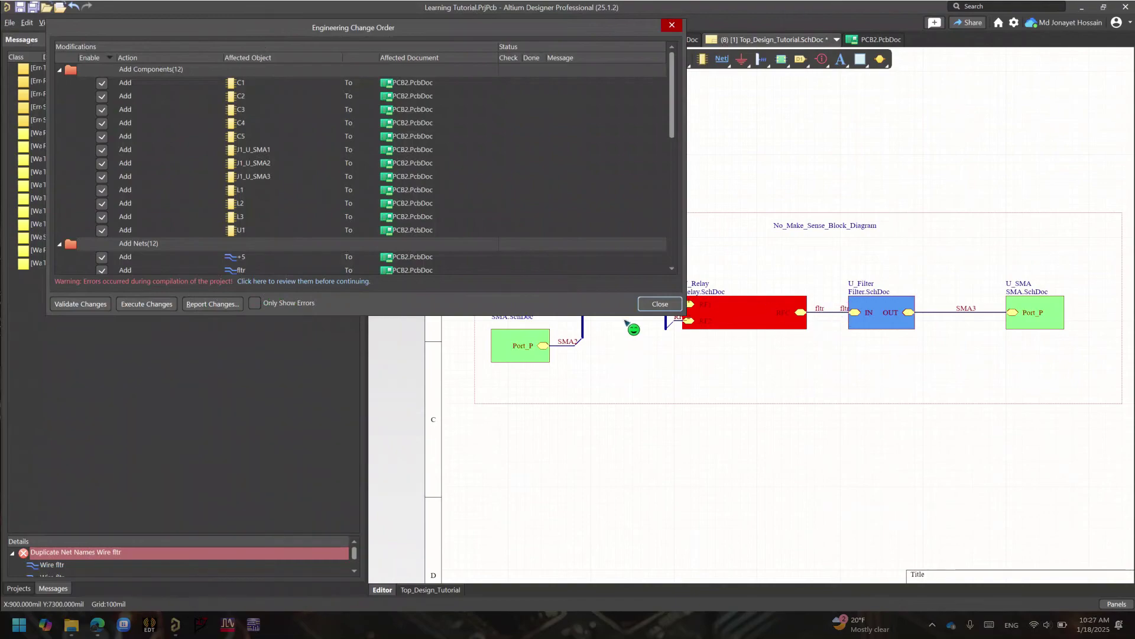
pyautogui.click(657, 304)
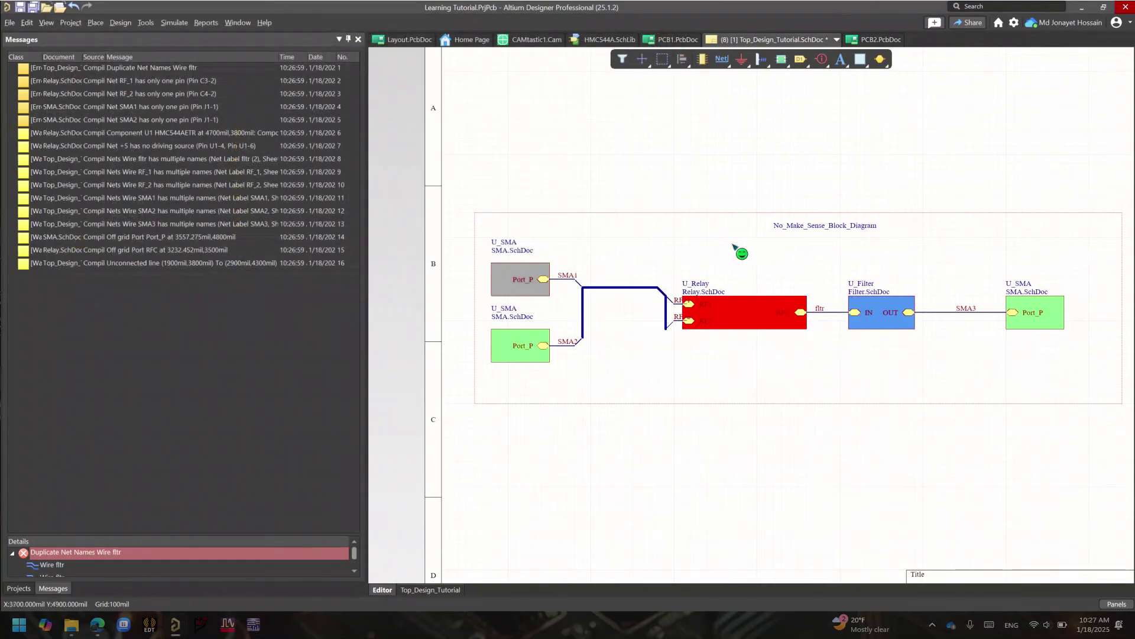
# Regenerate the engineering change order for PCB2.PcbDoc, recheck the compilation errors, and close the change order without executing it.
pyautogui.click(120, 22)
pyautogui.click(132, 35)
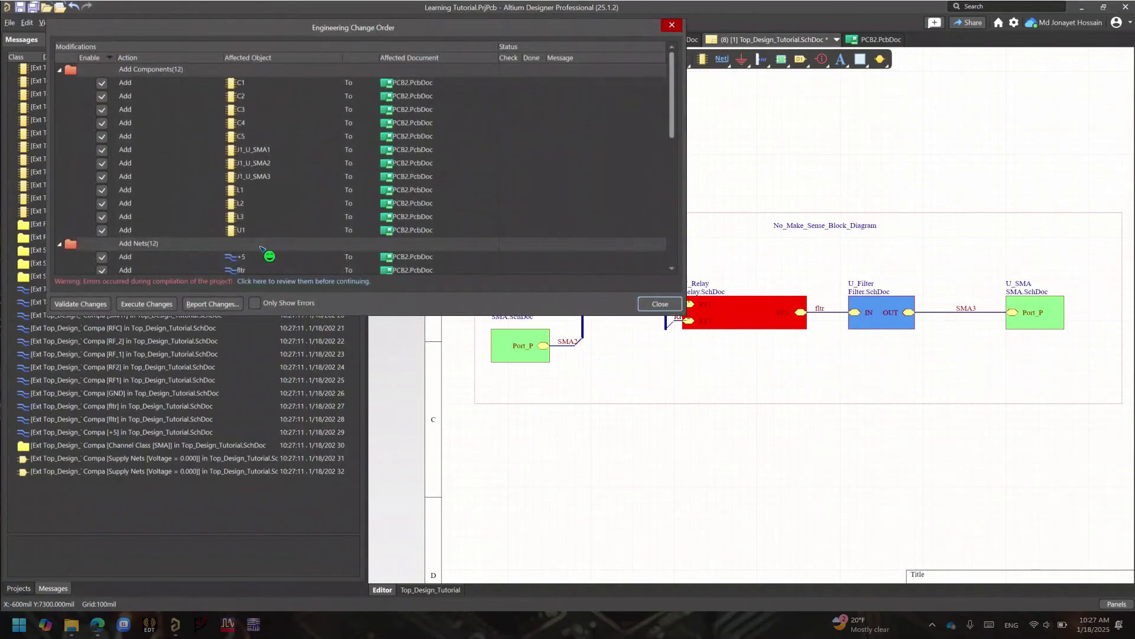
pyautogui.click(295, 283)
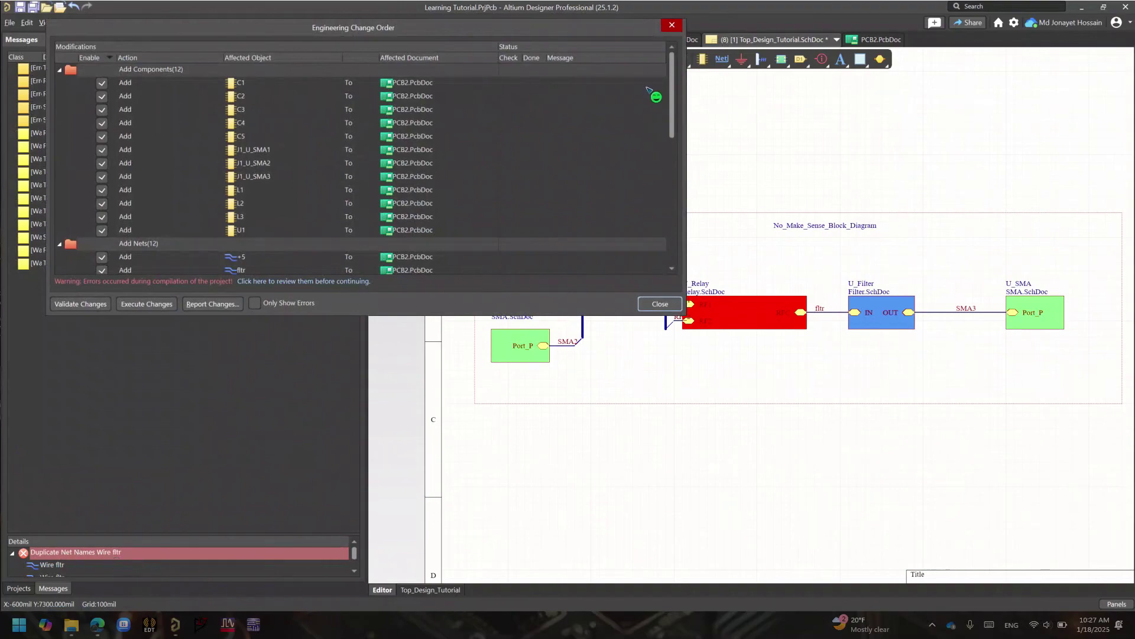
pyautogui.click(667, 302)
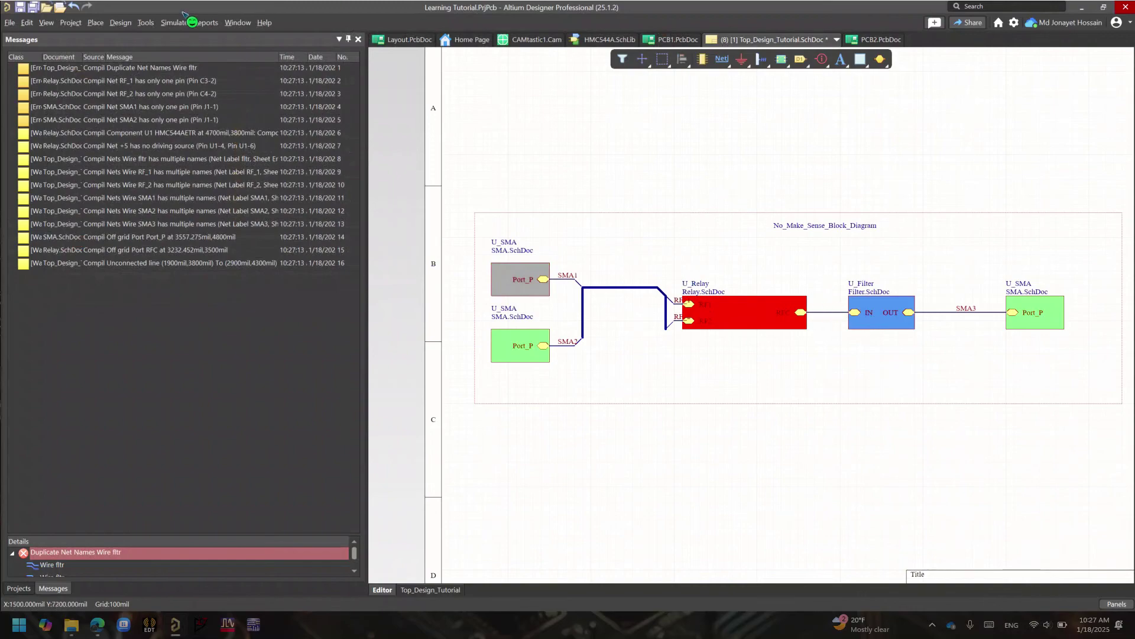
# Generate the engineering change order for PCB2.PcbDoc again, then validate and execute all its changes to transfer the components and nets.
pyautogui.click(121, 23)
pyautogui.click(148, 30)
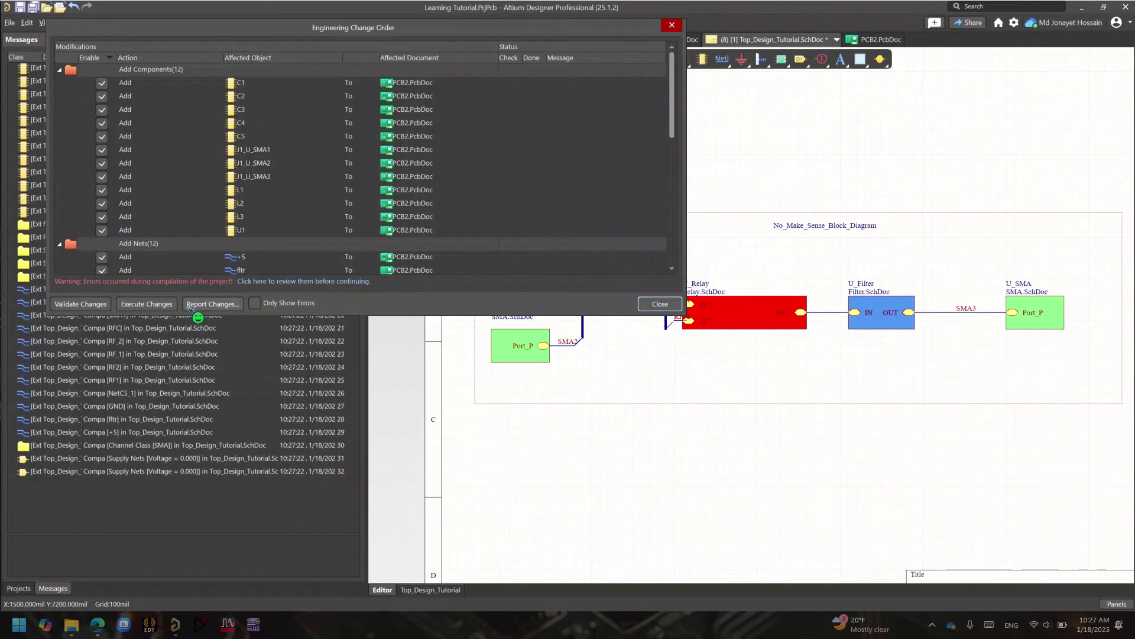
pyautogui.click(85, 304)
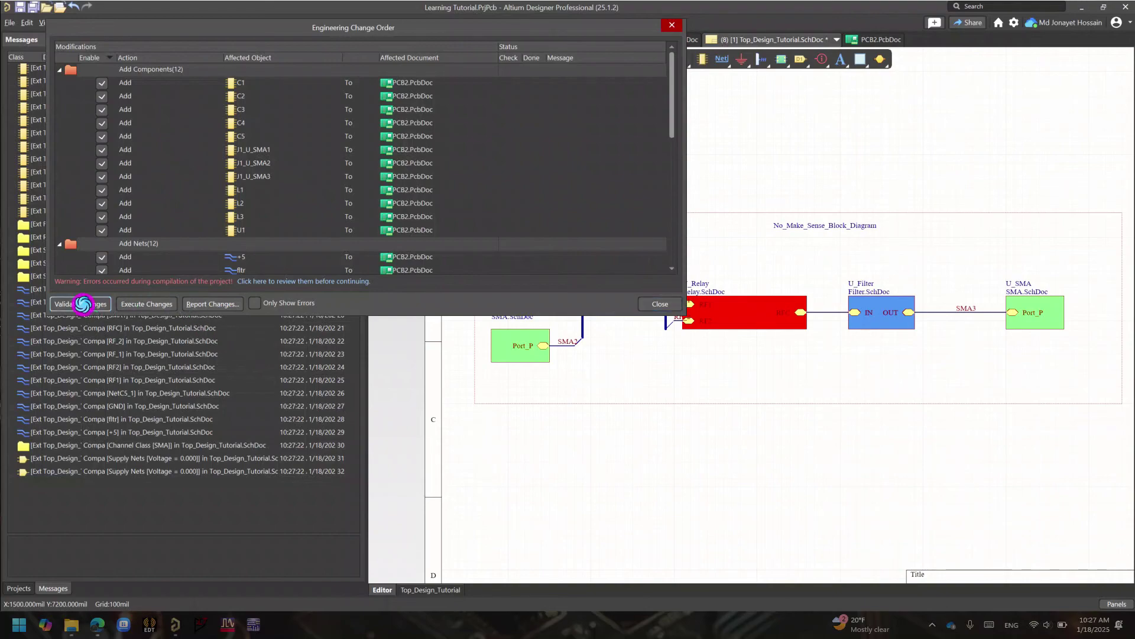
pyautogui.scroll(-5, 335, 180)
pyautogui.scroll(-1, 334, 180)
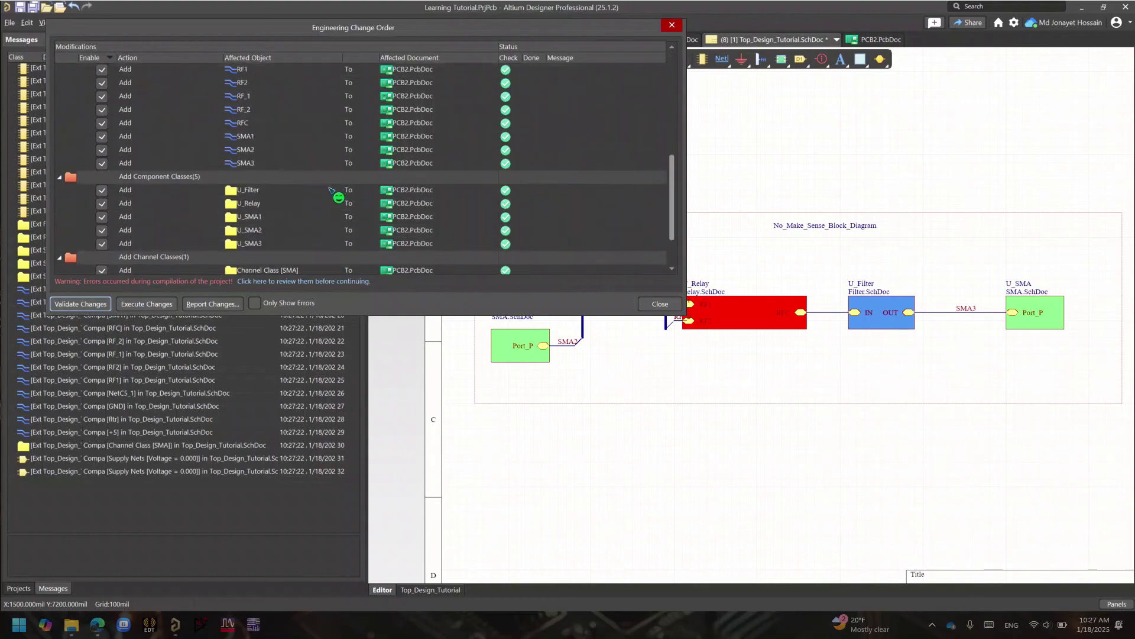
pyautogui.click(155, 304)
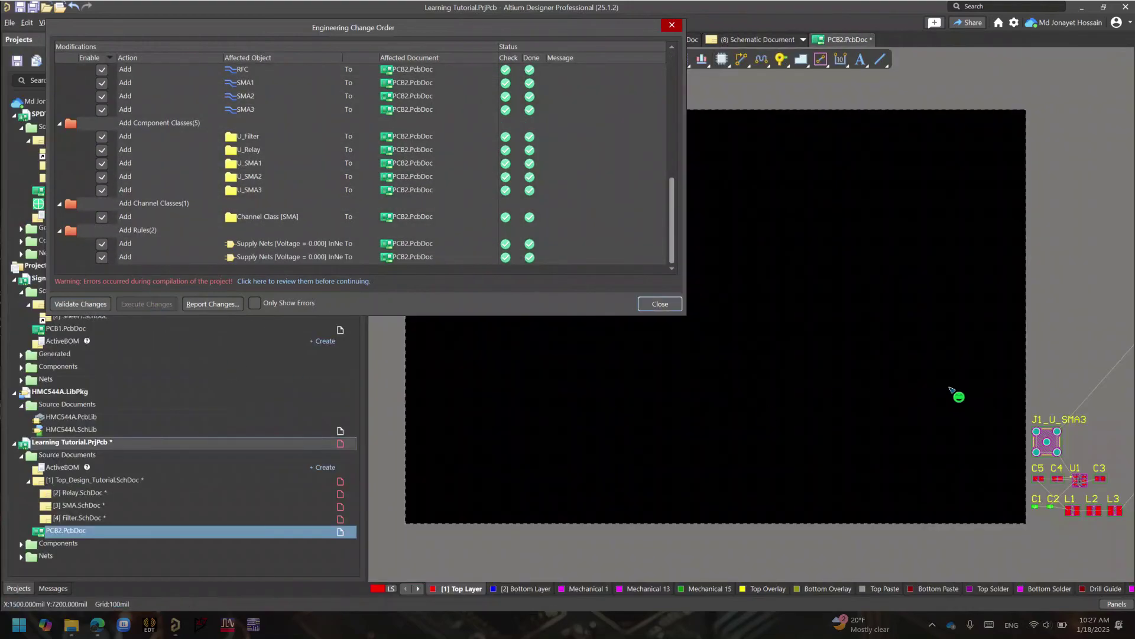
pyautogui.click(655, 306)
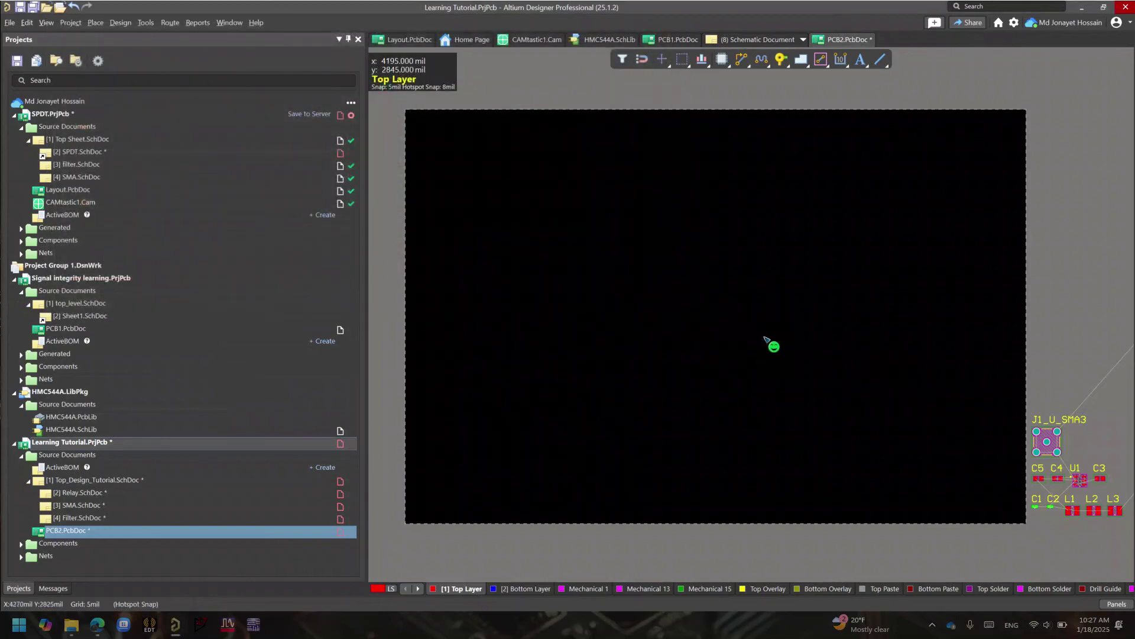
# Move the far-off connectors J1_U_SMA1 and J1_U_SMA2 to the same spot inside the board, near its right edge.
pyautogui.keyDown('ctrl'); pyautogui.scroll(-8, 942, 271); pyautogui.keyUp('ctrl')
pyautogui.moveTo(1020, 135); pyautogui.dragTo(801, 382, button='right')
pyautogui.moveTo(1013, 232); pyautogui.dragTo(754, 423, button='right')
pyautogui.rightClick(1065, 30)
pyautogui.moveTo(908, 159); pyautogui.dragTo(813, 310, button='right')
pyautogui.moveTo(1032, 144); pyautogui.dragTo(831, 311, button='right')
pyautogui.keyDown('ctrl'); pyautogui.scroll(-3, 832, 310); pyautogui.keyUp('ctrl')
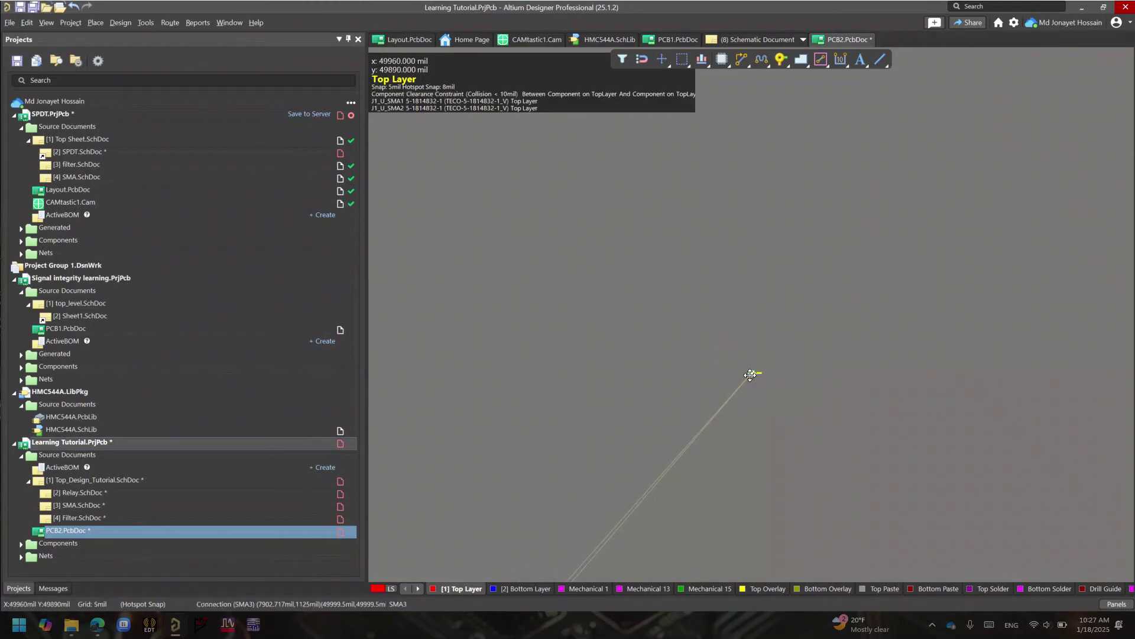
pyautogui.moveTo(751, 374); pyautogui.dragTo(438, 547)
pyautogui.moveTo(484, 517); pyautogui.dragTo(852, 172, button='right')
pyautogui.moveTo(742, 266); pyautogui.dragTo(481, 570)
pyautogui.moveTo(602, 492); pyautogui.dragTo(843, 142, button='right')
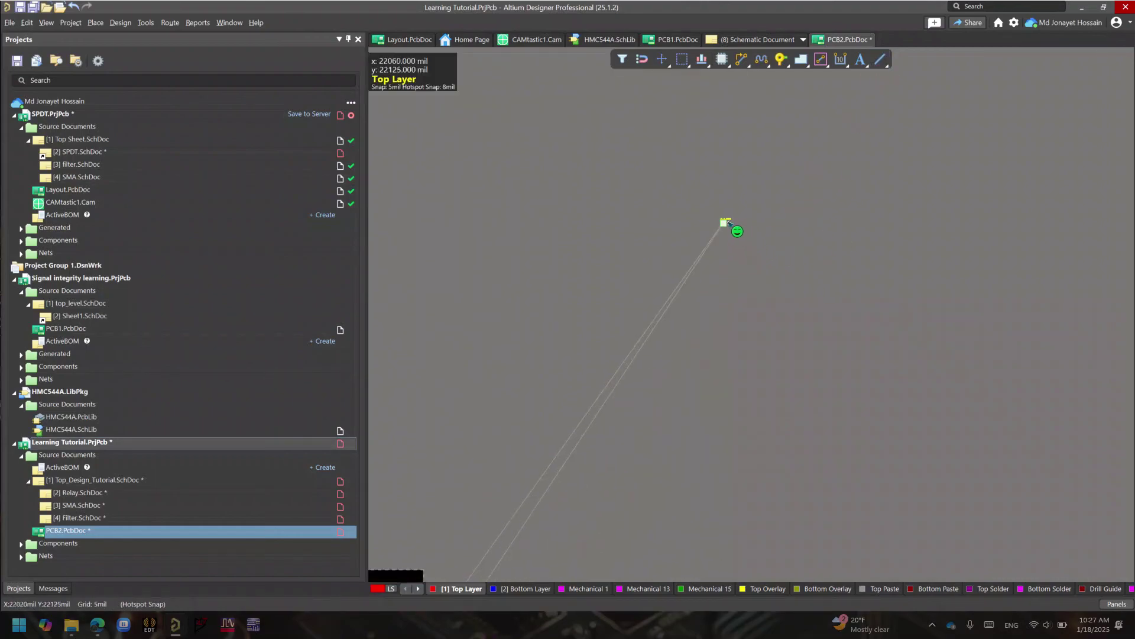
pyautogui.moveTo(724, 222); pyautogui.dragTo(458, 512)
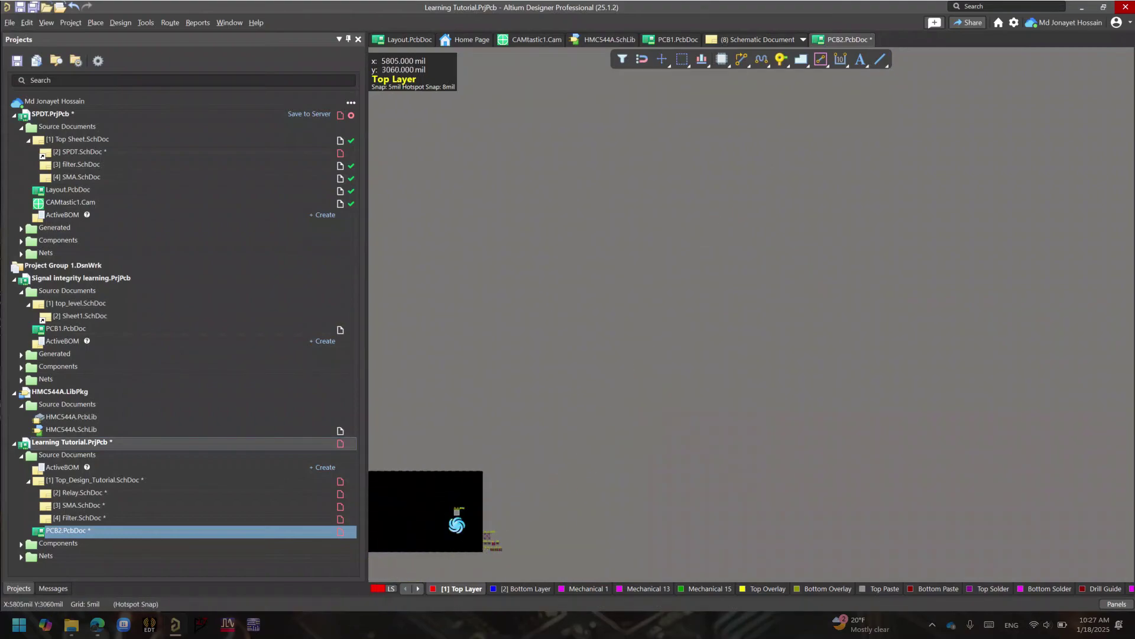
pyautogui.keyDown('ctrl'); pyautogui.scroll(6, 453, 546); pyautogui.keyUp('ctrl')
pyautogui.keyDown('ctrl'); pyautogui.scroll(2, 453, 545); pyautogui.keyUp('ctrl')
pyautogui.click(628, 181)
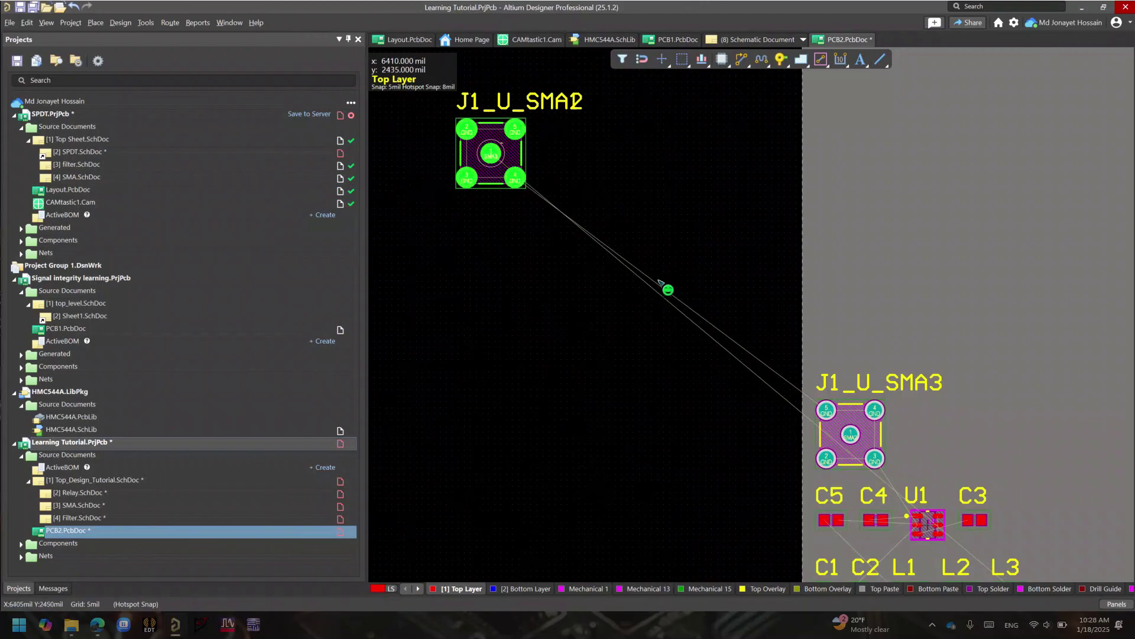
# Examine the footprints and nets of the parts beside the board, focusing on U1 and the clearance violations on C1 and C2.
pyautogui.moveTo(974, 442); pyautogui.dragTo(881, 277, button='right')
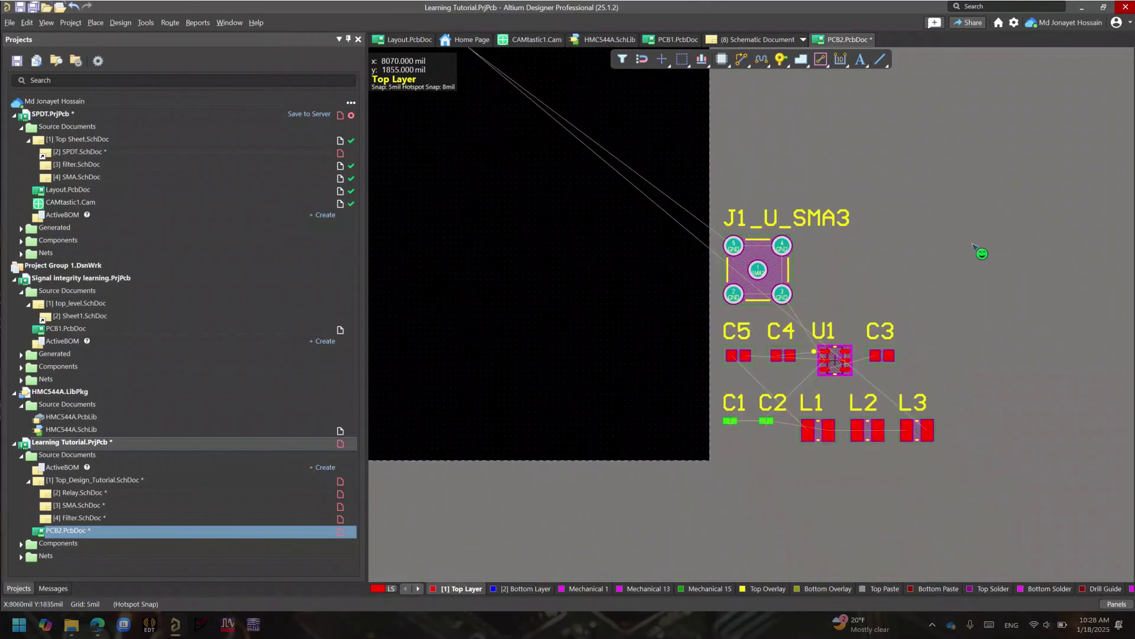
pyautogui.keyDown('ctrl'); pyautogui.scroll(8, 836, 355); pyautogui.keyUp('ctrl')
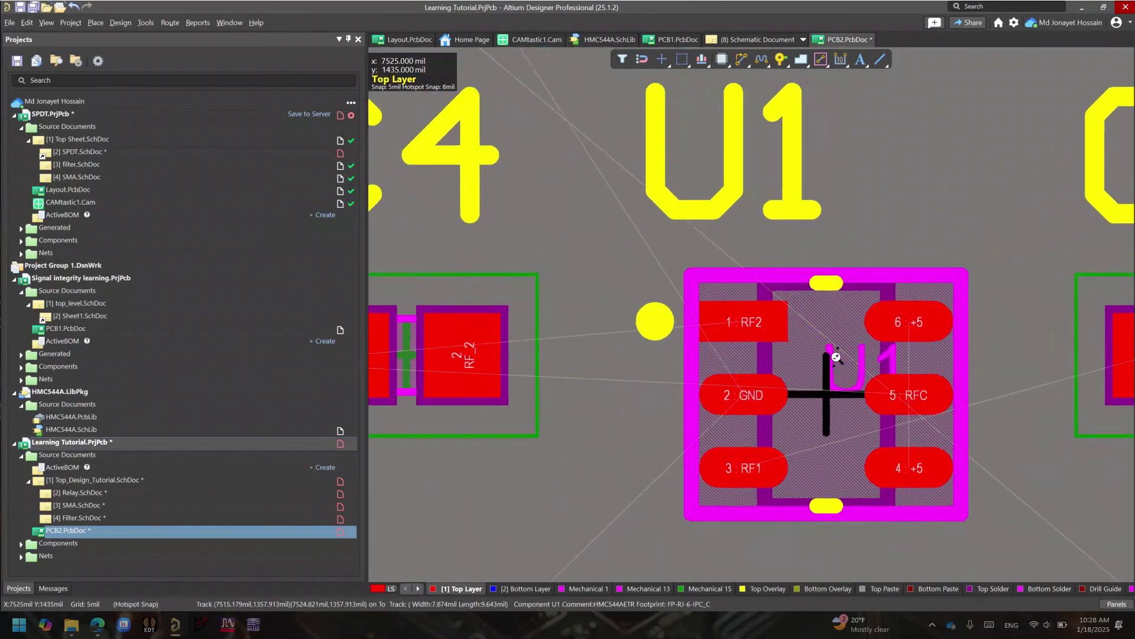
pyautogui.keyDown('ctrl'); pyautogui.scroll(-2, 838, 532); pyautogui.keyUp('ctrl')
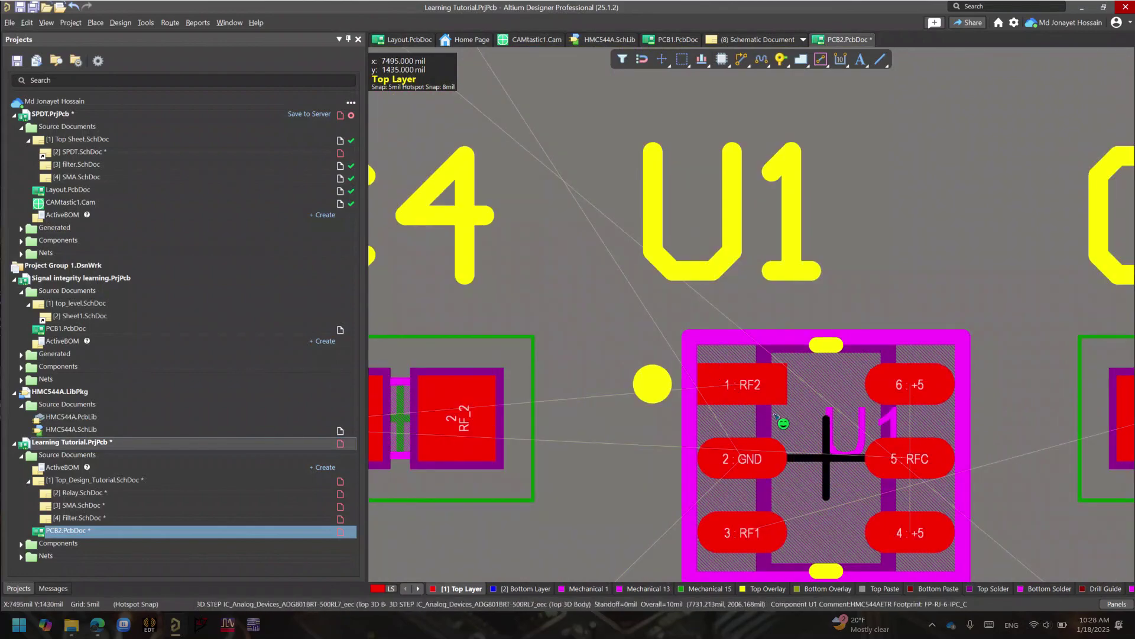
pyautogui.moveTo(891, 536); pyautogui.dragTo(853, 463, button='right')
pyautogui.moveTo(789, 386); pyautogui.dragTo(1019, 288, button='right')
pyautogui.moveTo(691, 392); pyautogui.dragTo(911, 139, button='right')
pyautogui.moveTo(653, 276); pyautogui.dragTo(837, 187, button='right')
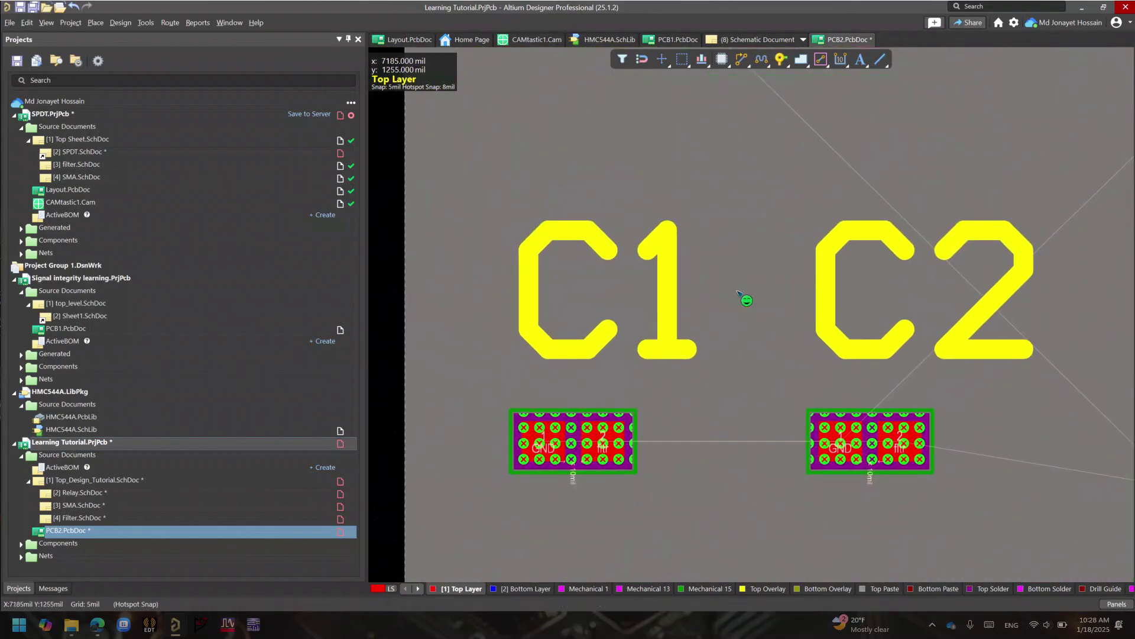
pyautogui.keyDown('ctrl'); pyautogui.scroll(3, 573, 435); pyautogui.keyUp('ctrl')
pyautogui.keyDown('ctrl'); pyautogui.scroll(-3, 591, 449); pyautogui.keyUp('ctrl')
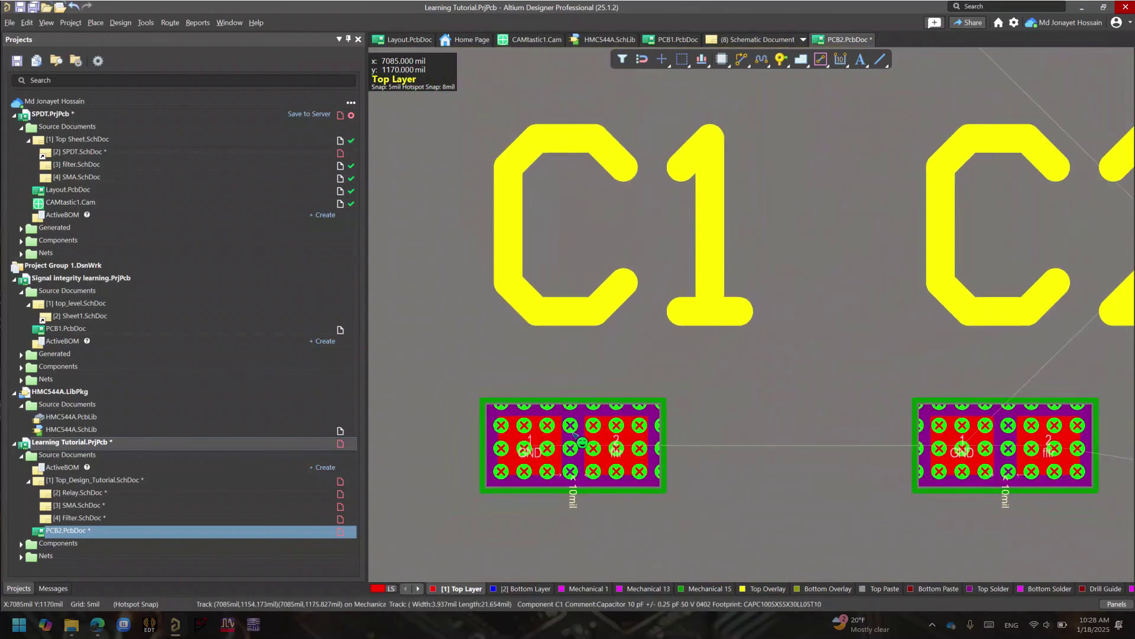
pyautogui.keyDown('ctrl'); pyautogui.scroll(4, 655, 488); pyautogui.keyUp('ctrl')
pyautogui.keyDown('ctrl'); pyautogui.scroll(2, 655, 488); pyautogui.keyUp('ctrl')
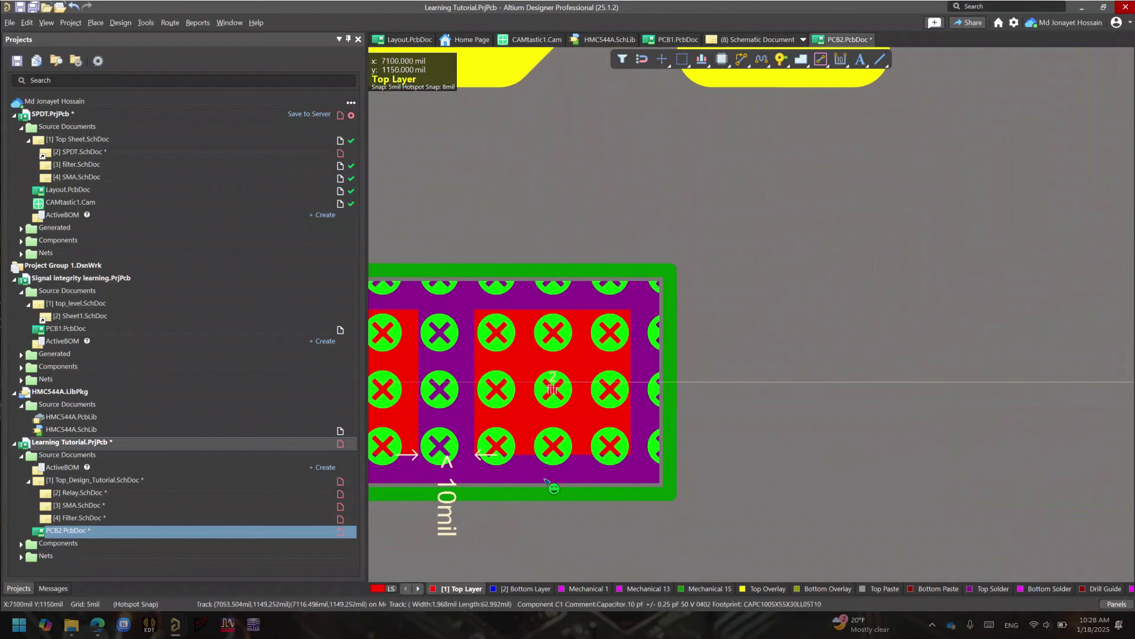
# Try to set the Clearance design rule's minimum clearance to 6 mil for all object types and apply it.
pyautogui.click(120, 22)
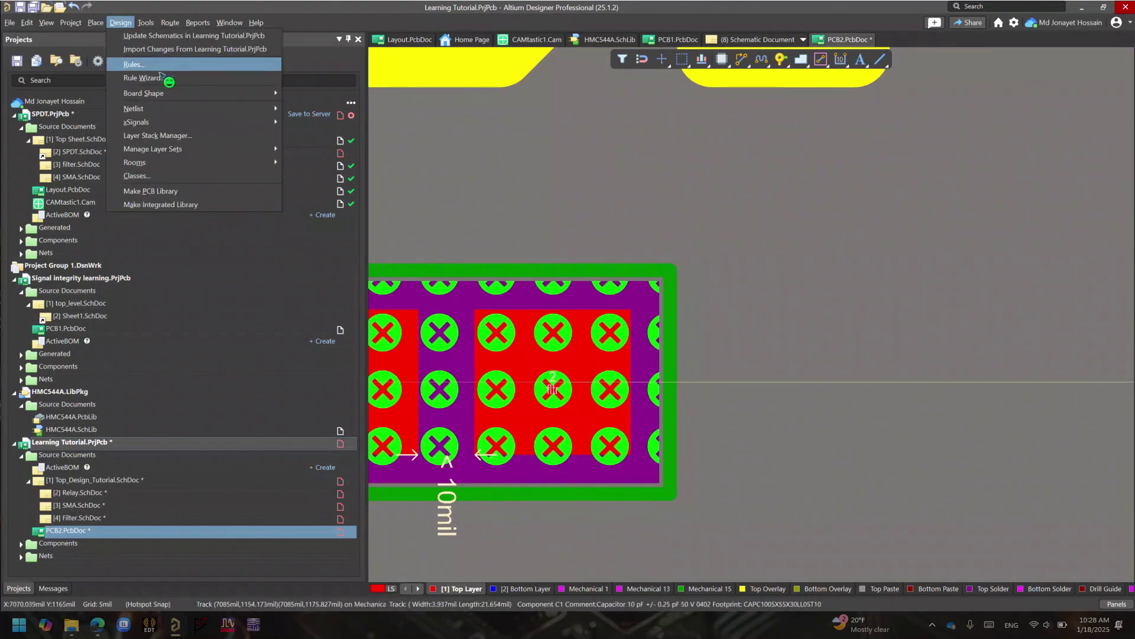
pyautogui.click(133, 65)
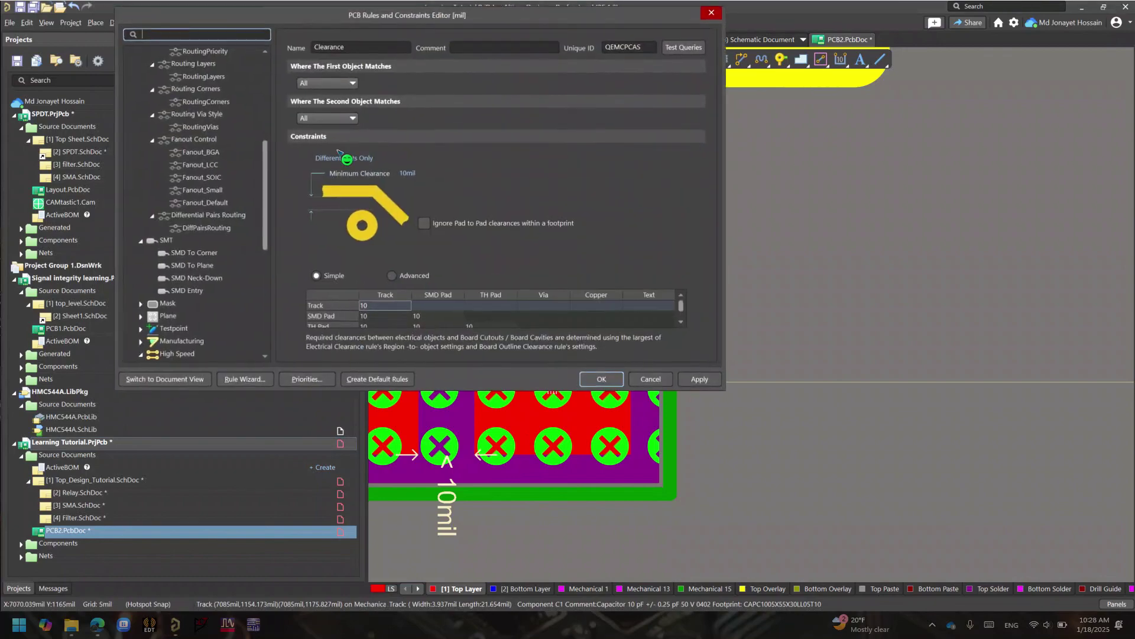
pyautogui.write('6')
pyautogui.click(385, 305)
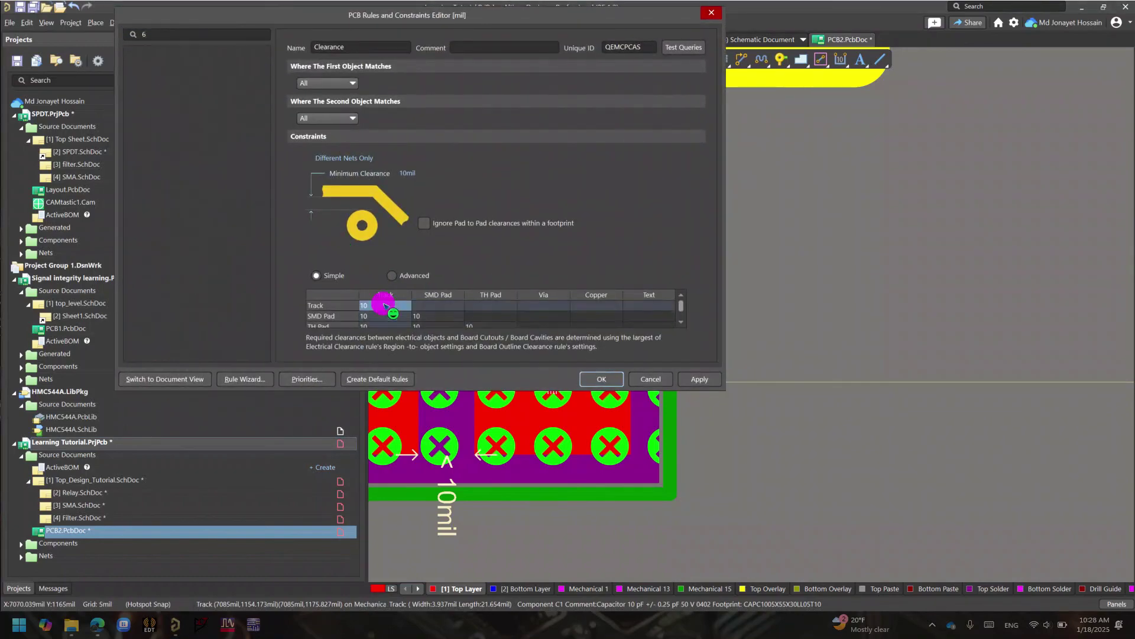
pyautogui.write('6')
pyautogui.click(389, 317)
pyautogui.moveTo(385, 306); pyautogui.dragTo(630, 316)
pyautogui.write('6')
pyautogui.click(577, 306)
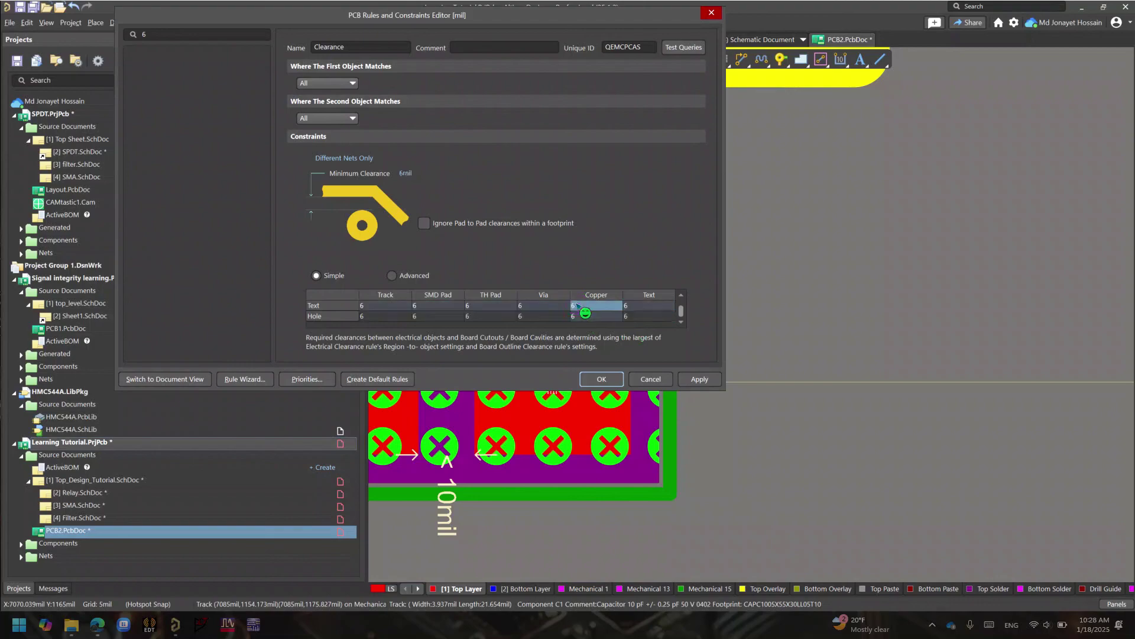
pyautogui.click(699, 379)
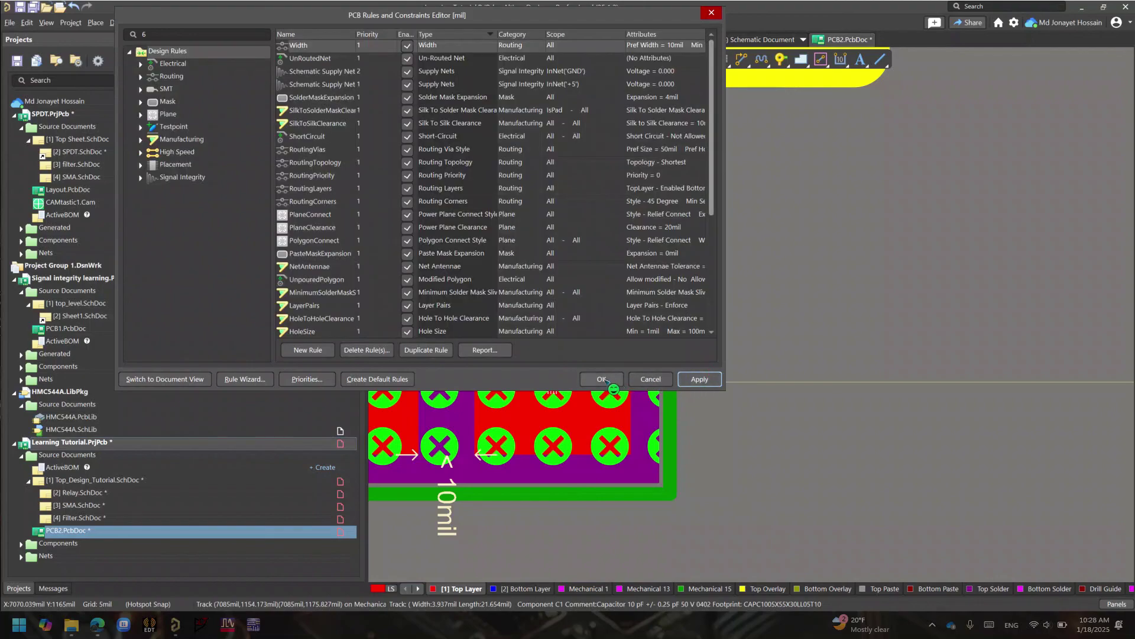
pyautogui.click(601, 379)
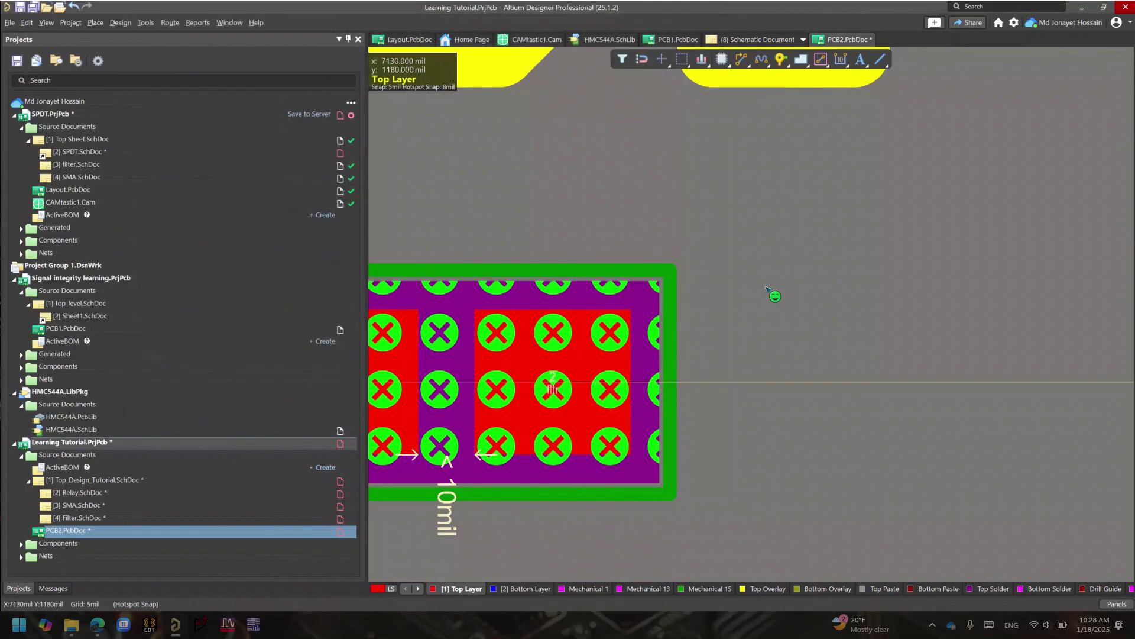
# Recheck the violations on C1 and review the Electrical design rules, closing the rules editor without changing anything.
pyautogui.keyDown('ctrl'); pyautogui.scroll(-5, 708, 266); pyautogui.keyUp('ctrl')
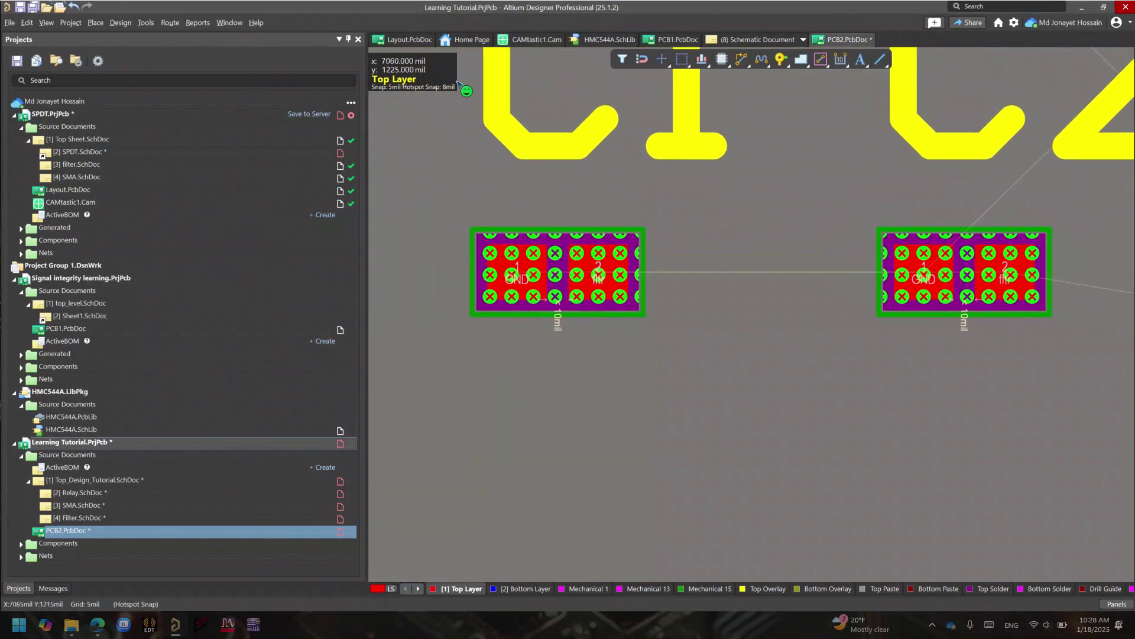
pyautogui.click(556, 242)
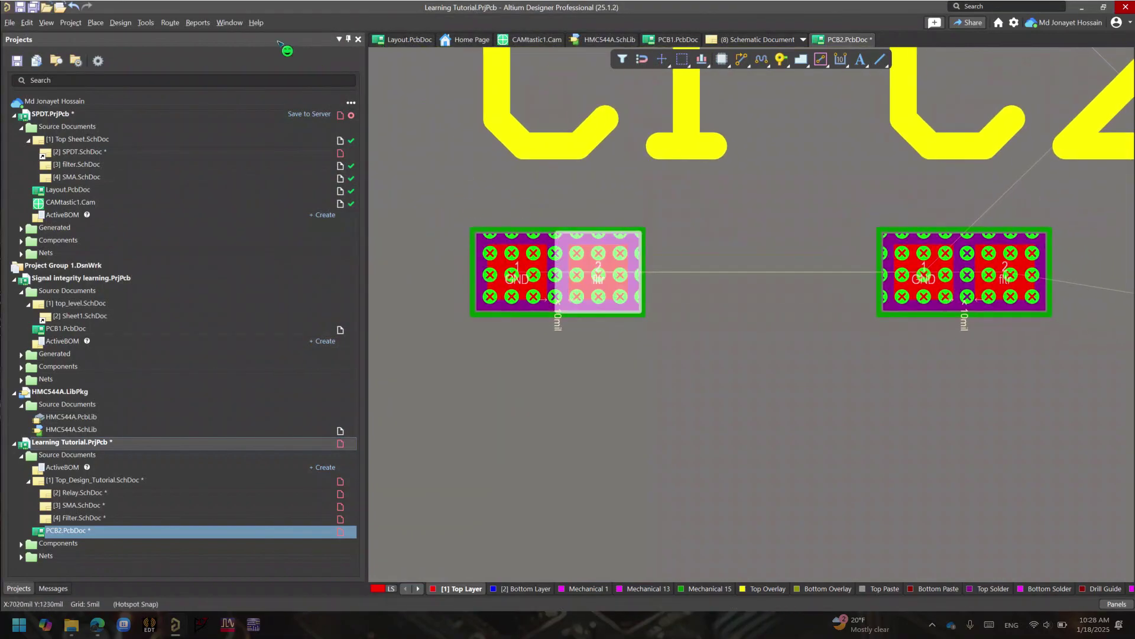
pyautogui.click(121, 22)
pyautogui.click(135, 65)
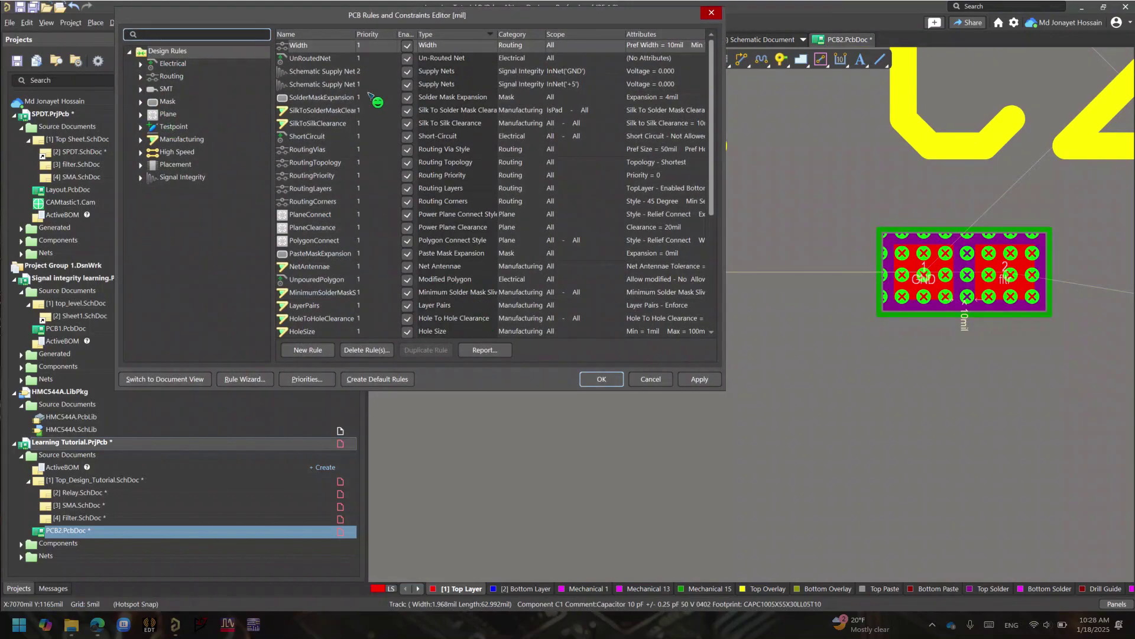
pyautogui.click(141, 63)
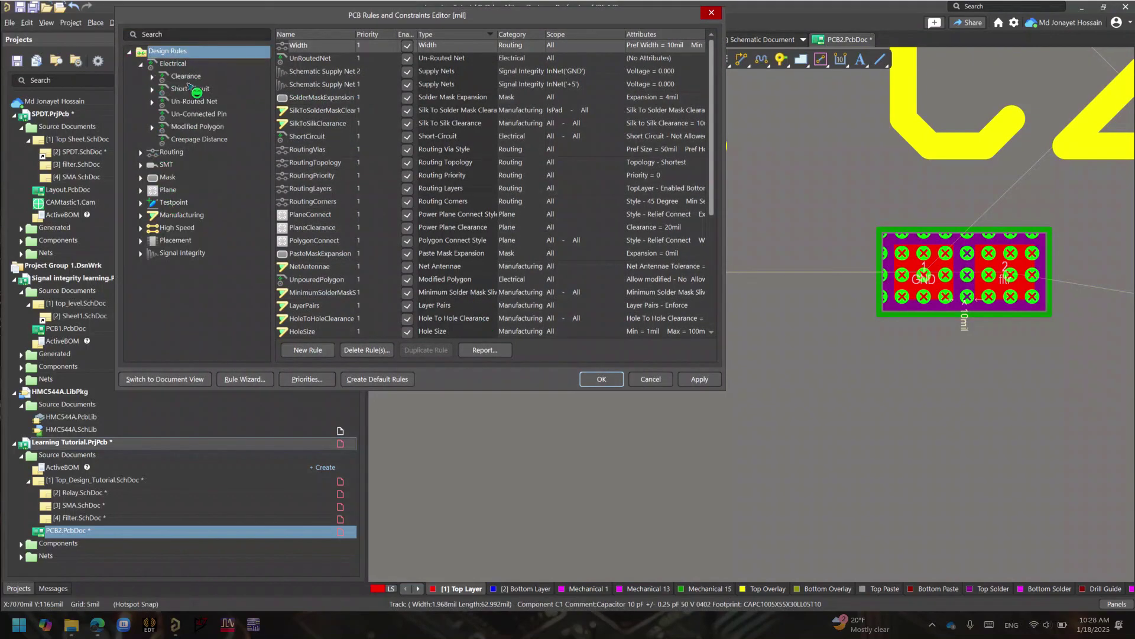
pyautogui.click(190, 89)
pyautogui.click(178, 63)
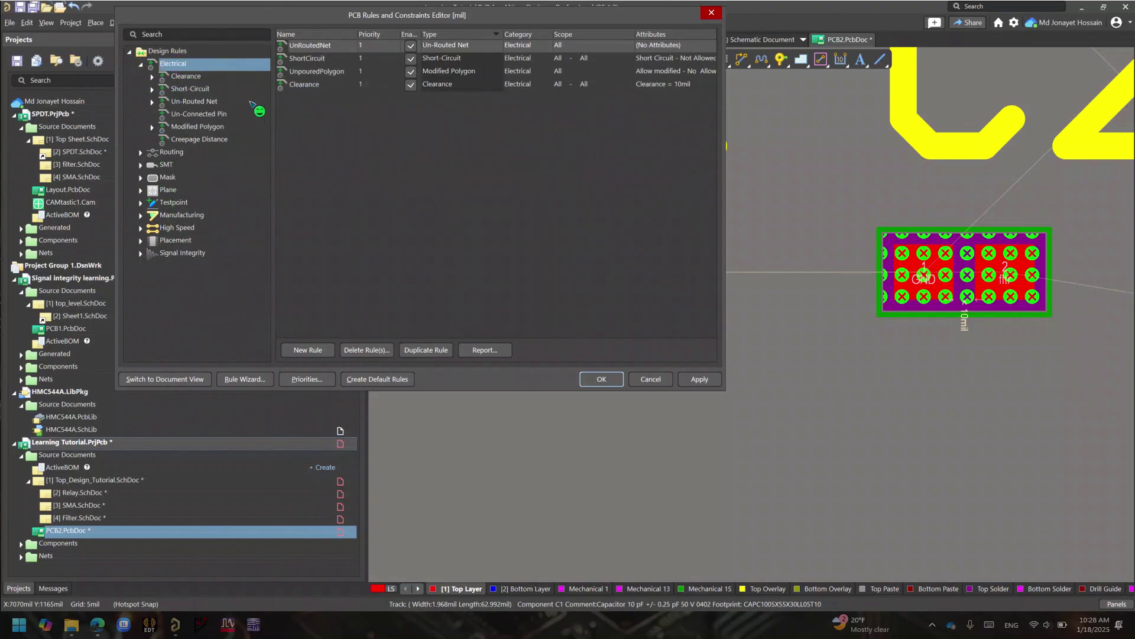
pyautogui.click(650, 378)
# Inspect the pads, net names and violation markers of C2, inductors L1 to L3, relay chip U1 and capacitor C3.
pyautogui.keyDown('ctrl'); pyautogui.scroll(4, 692, 423); pyautogui.keyUp('ctrl')
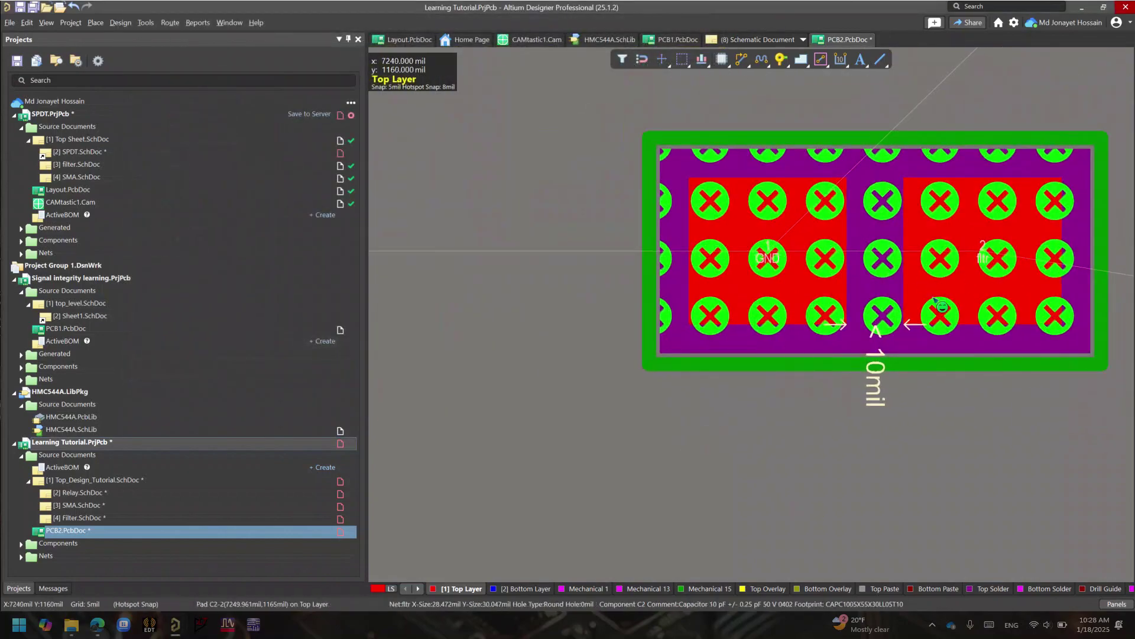
pyautogui.moveTo(982, 260); pyautogui.dragTo(771, 324, button='right')
pyautogui.keyDown('ctrl'); pyautogui.scroll(-5, 820, 260); pyautogui.keyUp('ctrl')
pyautogui.moveTo(908, 264); pyautogui.dragTo(711, 297, button='right')
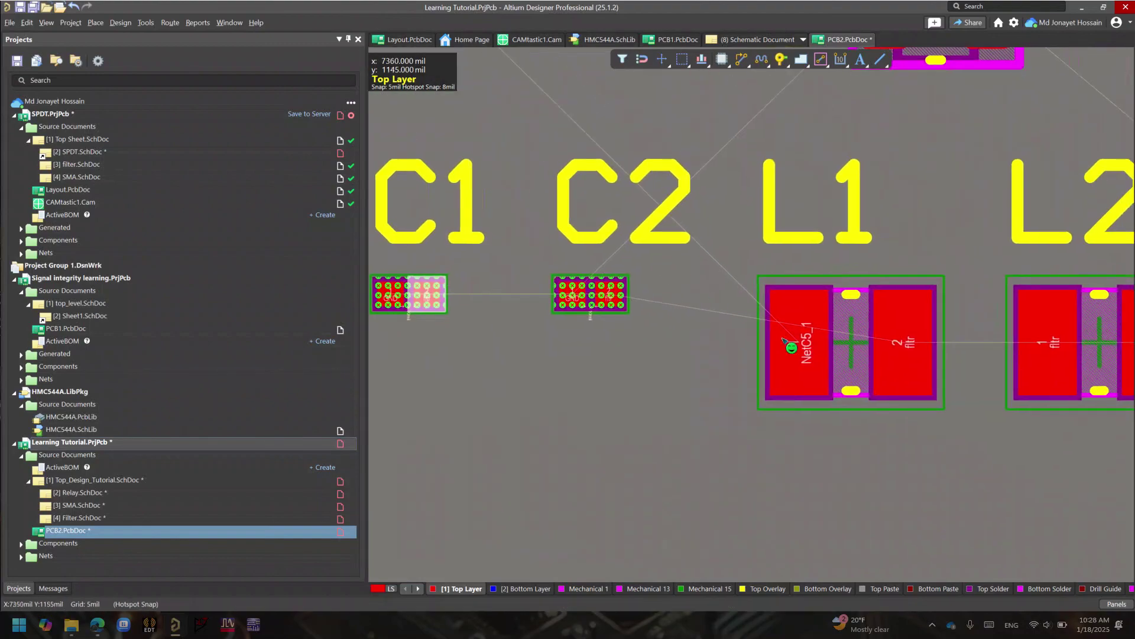
pyautogui.moveTo(974, 352); pyautogui.dragTo(908, 371, button='right')
pyautogui.keyDown('ctrl'); pyautogui.scroll(4, 858, 368); pyautogui.keyUp('ctrl')
pyautogui.moveTo(1099, 369); pyautogui.dragTo(907, 363, button='right')
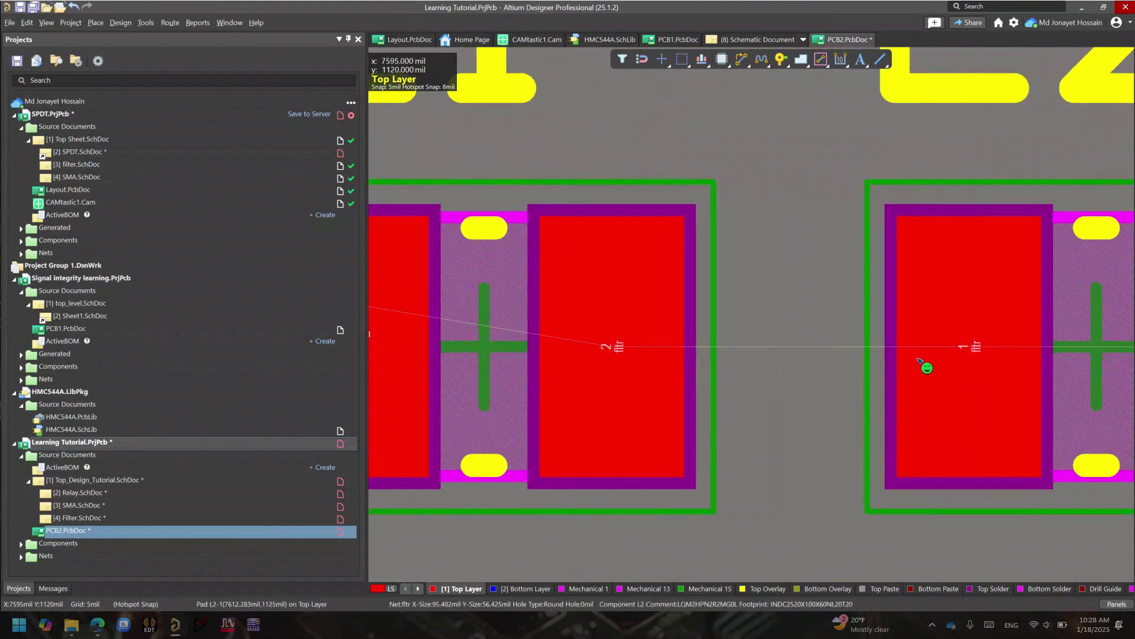
pyautogui.moveTo(1051, 345); pyautogui.dragTo(922, 350, button='right')
pyautogui.moveTo(863, 370); pyautogui.dragTo(634, 361, button='right')
pyautogui.keyDown('ctrl'); pyautogui.scroll(-2, 833, 349); pyautogui.keyUp('ctrl')
pyautogui.moveTo(881, 290); pyautogui.dragTo(626, 371, button='right')
pyautogui.keyDown('ctrl'); pyautogui.scroll(-3, 870, 355); pyautogui.keyUp('ctrl')
pyautogui.keyDown('ctrl'); pyautogui.scroll(5, 849, 370); pyautogui.keyUp('ctrl')
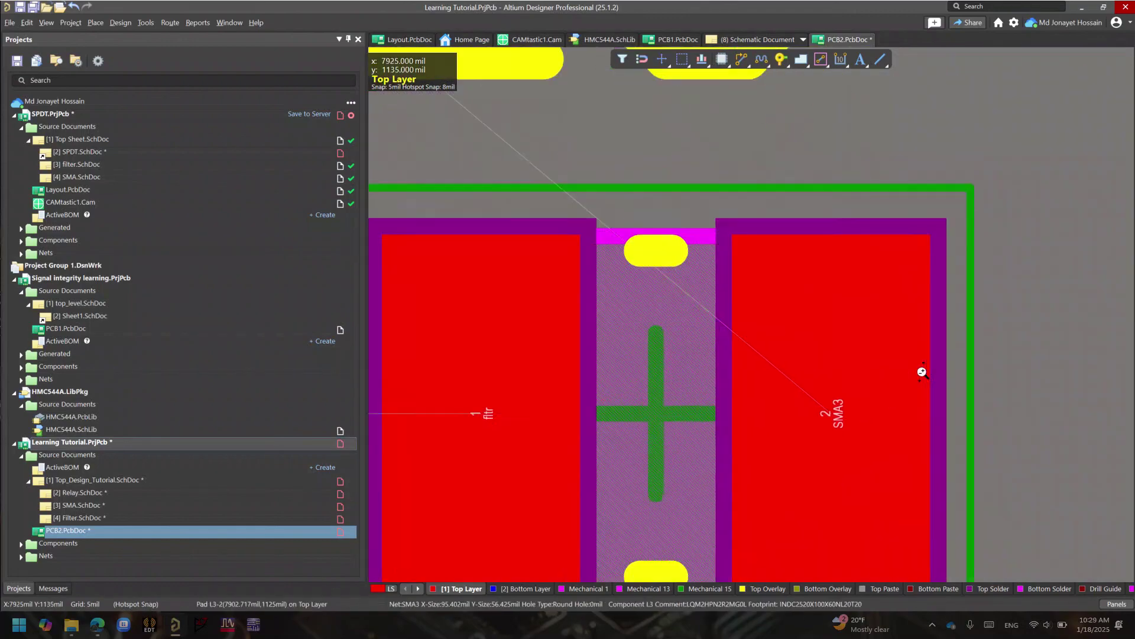
pyautogui.keyDown('ctrl'); pyautogui.scroll(-3, 837, 423); pyautogui.keyUp('ctrl')
pyautogui.keyDown('ctrl'); pyautogui.scroll(6, 819, 347); pyautogui.keyUp('ctrl')
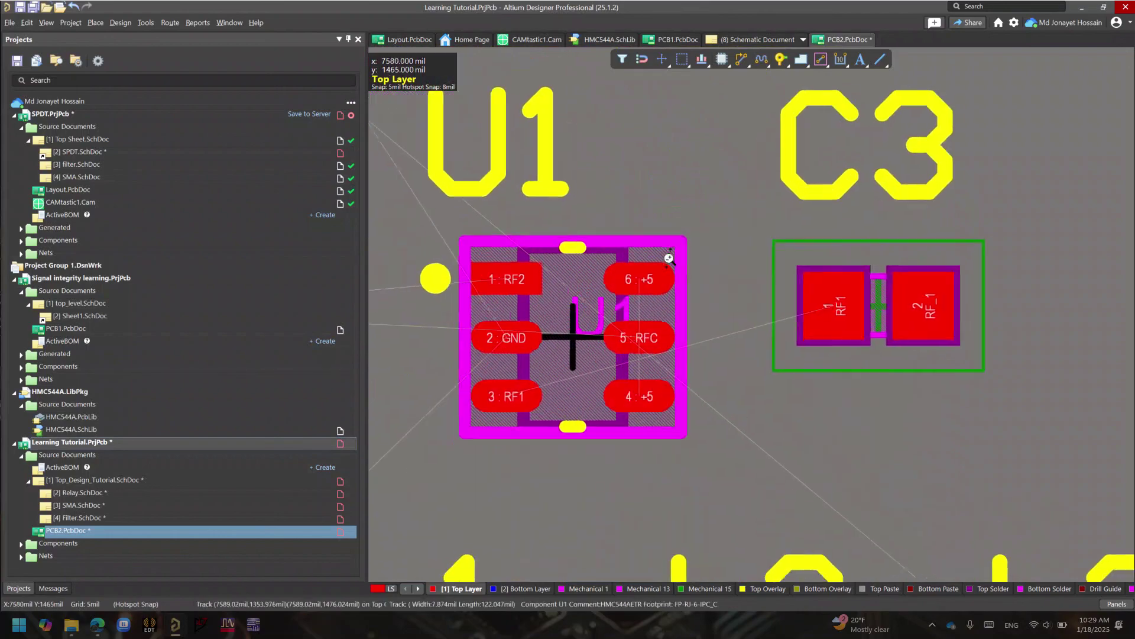
pyautogui.moveTo(764, 348); pyautogui.dragTo(770, 349, button='right')
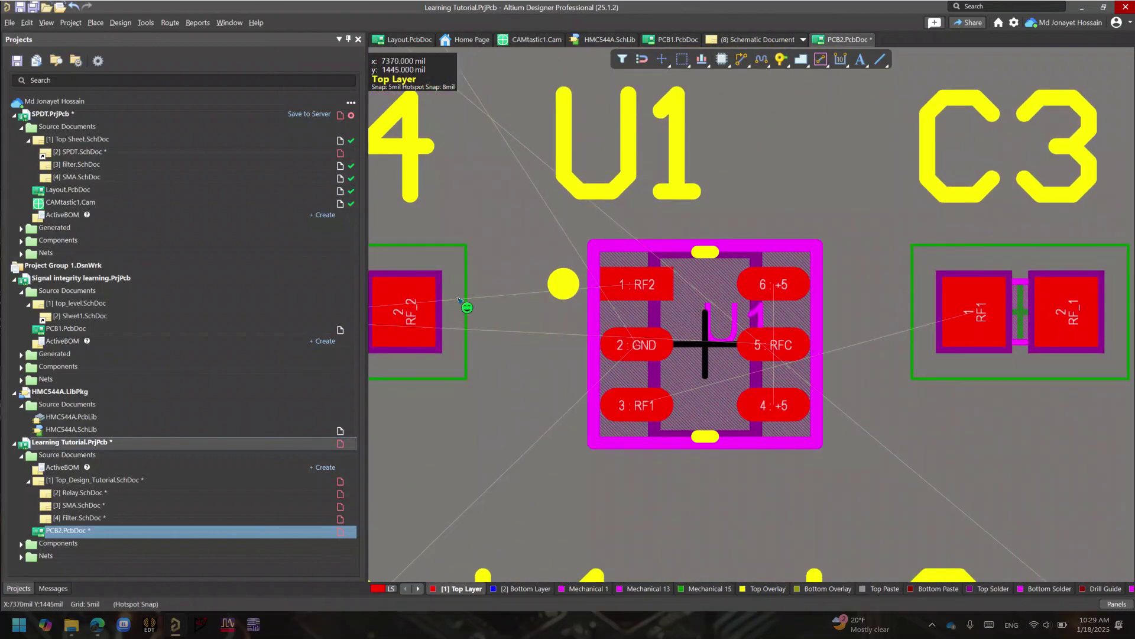
# Switch to the Top_Design_Tutorial schematic and validate the Learning Tutorial PCB project.
pyautogui.click(768, 38)
pyautogui.keyDown('ctrl'); pyautogui.scroll(4, 715, 272); pyautogui.keyUp('ctrl')
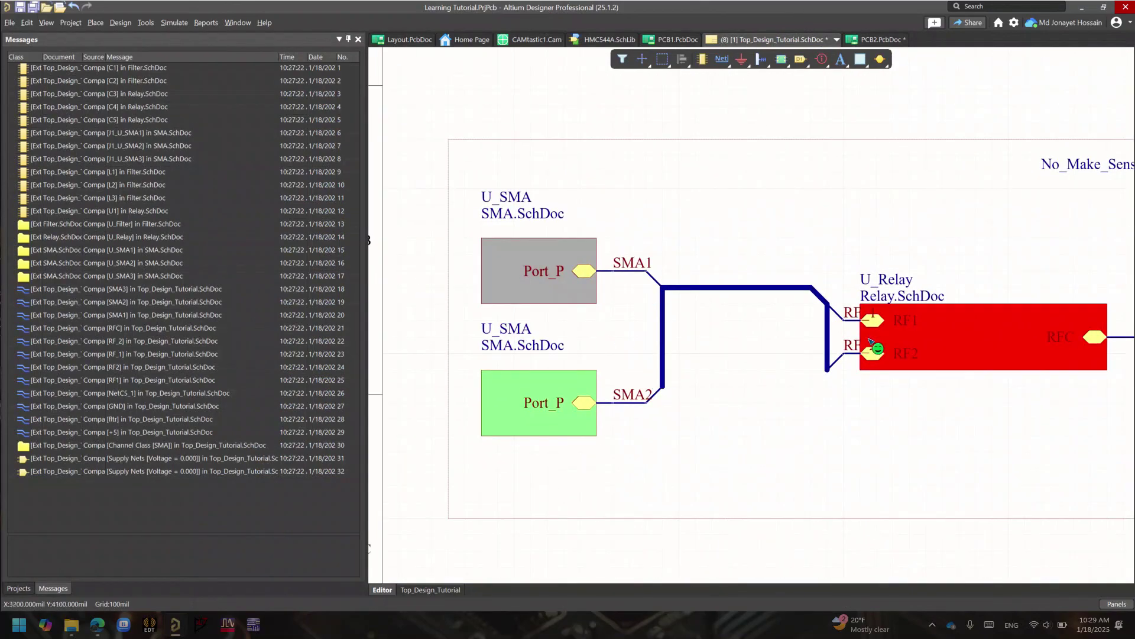
pyautogui.keyDown('shift'); pyautogui.hscroll(6, 885, 350); pyautogui.keyUp('shift')
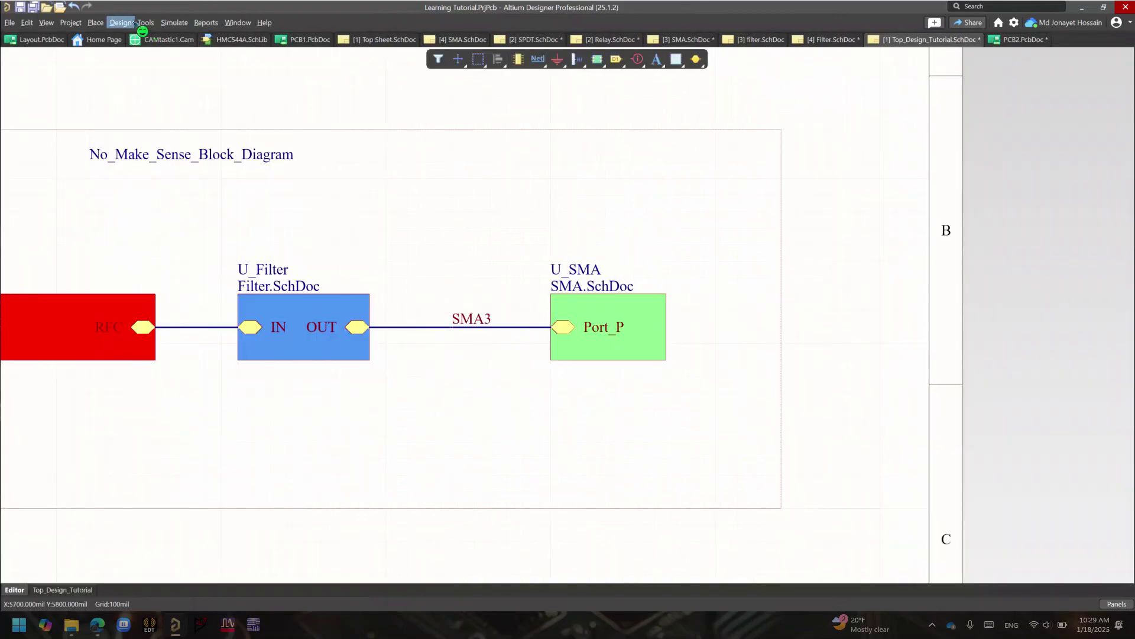
pyautogui.click(131, 24)
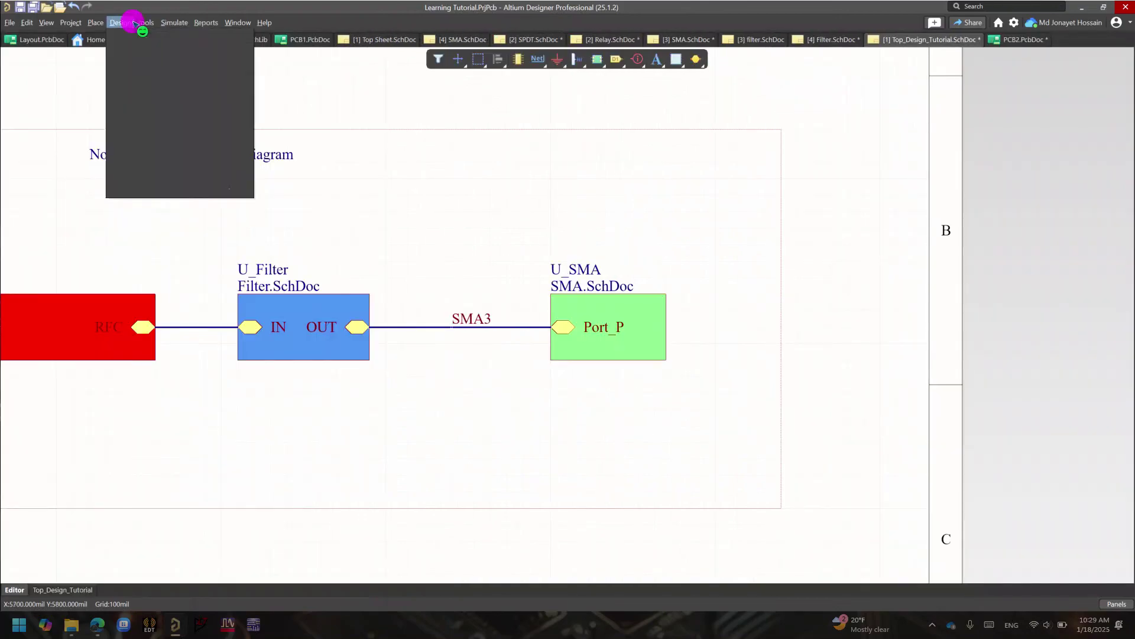
pyautogui.moveTo(70, 23)
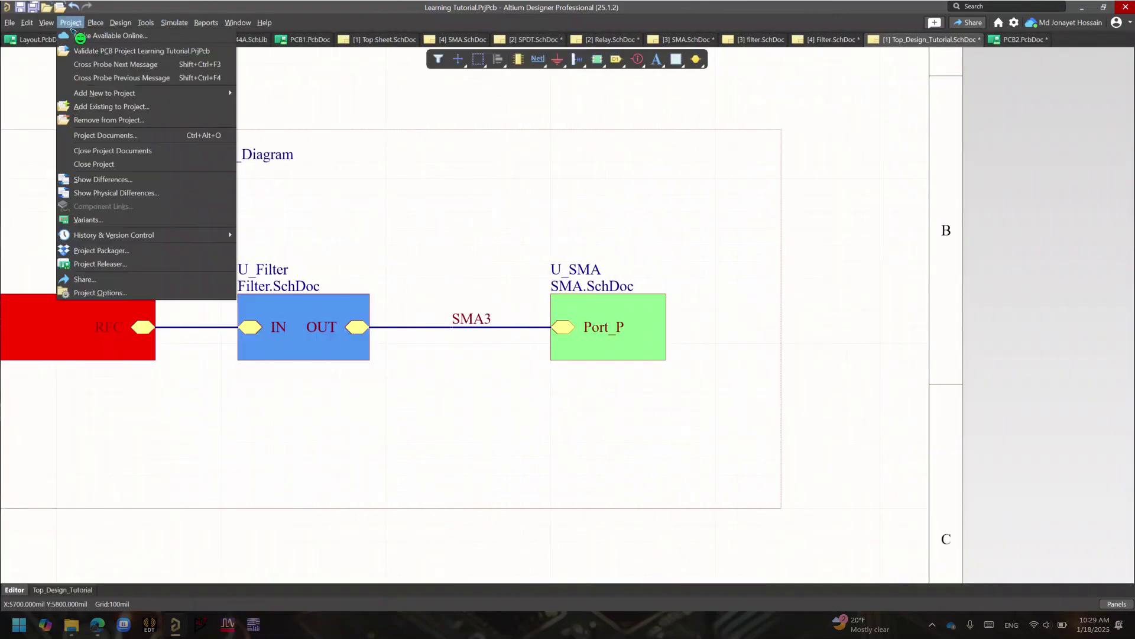
pyautogui.click(84, 51)
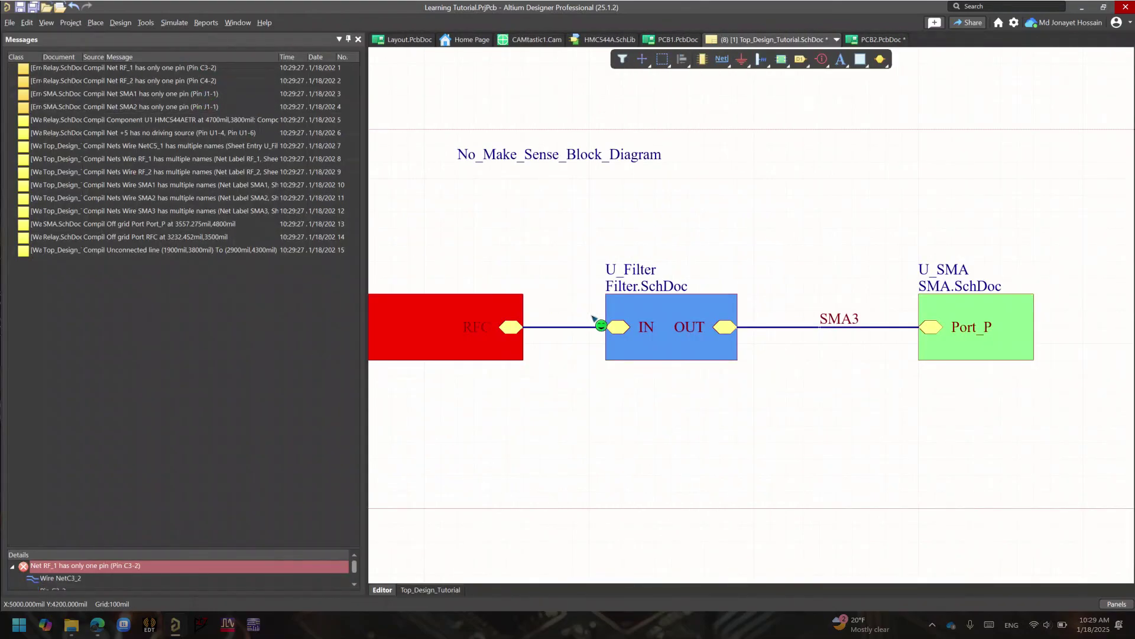
# Examine the block diagram's bus and wire connections between the SMA, relay and filter sheet symbols, including their net labels.
pyautogui.moveTo(596, 308); pyautogui.dragTo(718, 289, button='right')
pyautogui.keyDown('ctrl'); pyautogui.scroll(-5, 646, 309); pyautogui.keyUp('ctrl')
pyautogui.keyDown('ctrl'); pyautogui.scroll(1, 603, 276); pyautogui.keyUp('ctrl')
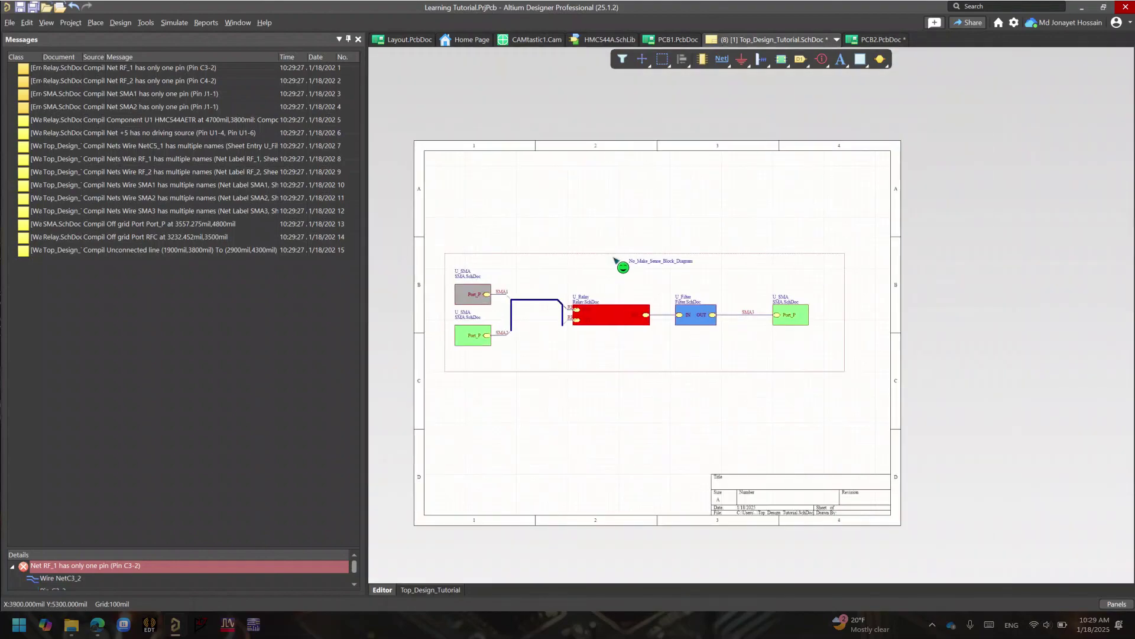
pyautogui.keyDown('ctrl'); pyautogui.scroll(2, 601, 329); pyautogui.keyUp('ctrl')
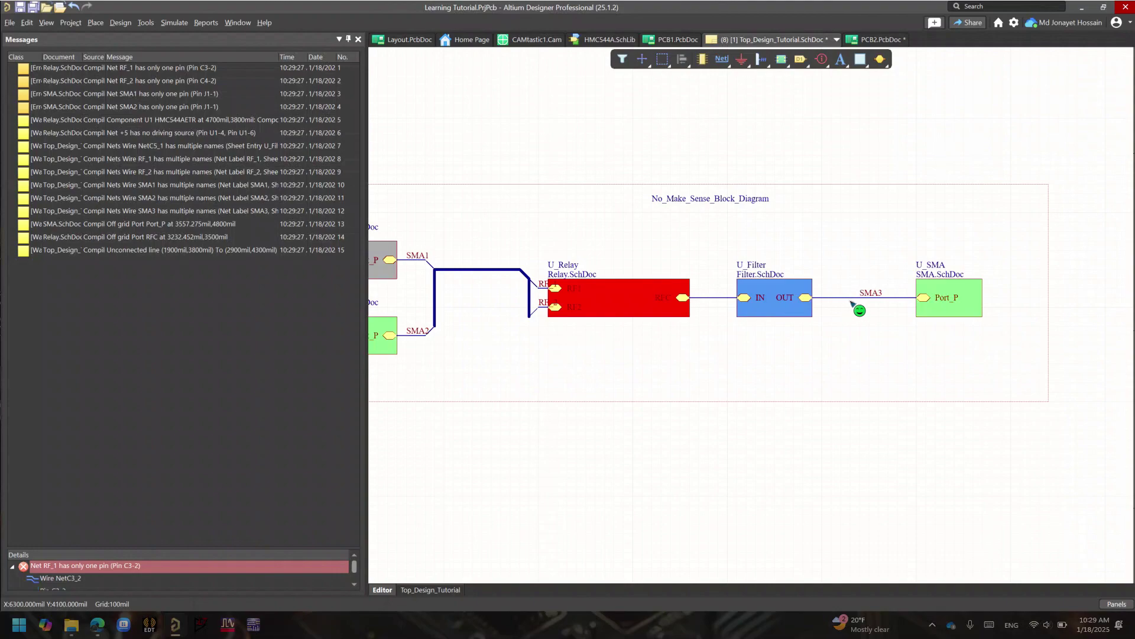
pyautogui.moveTo(470, 278); pyautogui.dragTo(511, 279, button='right')
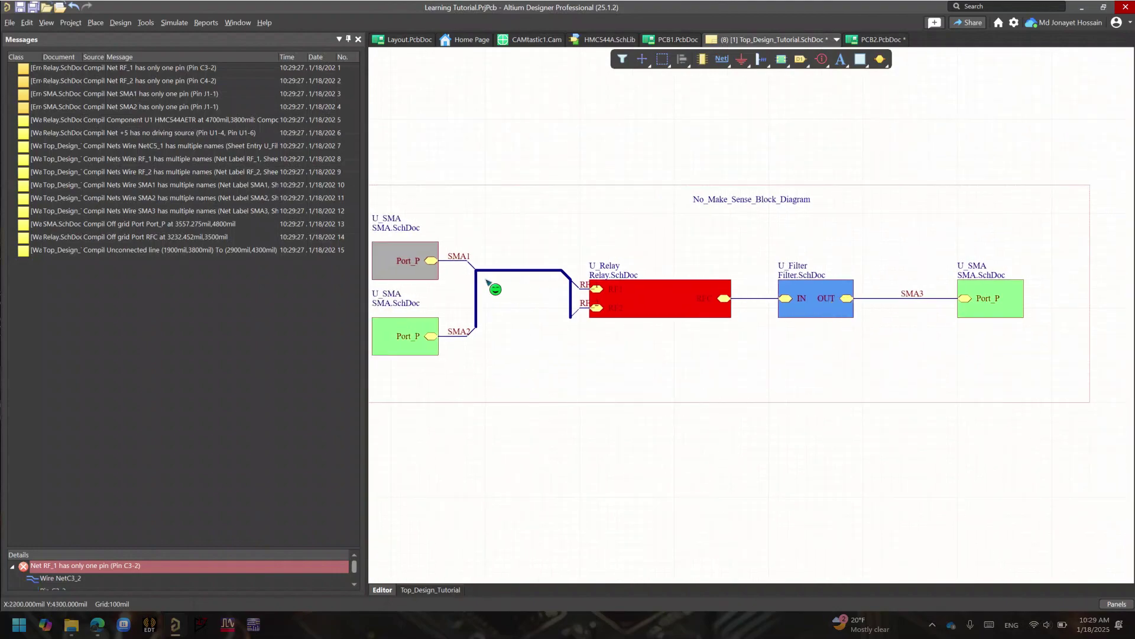
pyautogui.moveTo(557, 389); pyautogui.dragTo(679, 431, button='right')
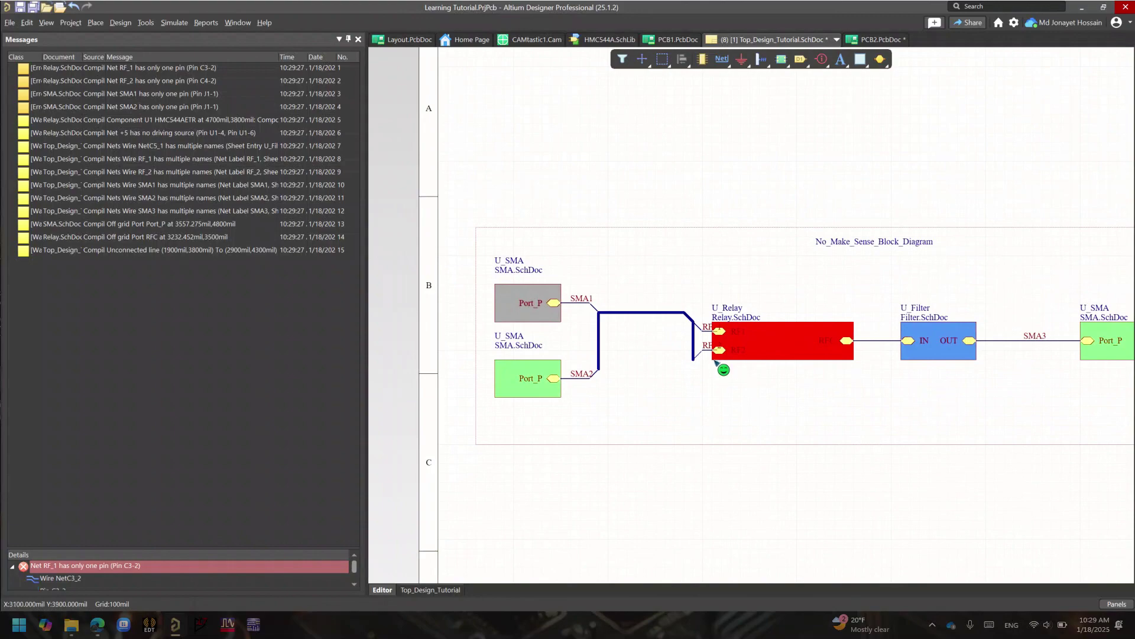